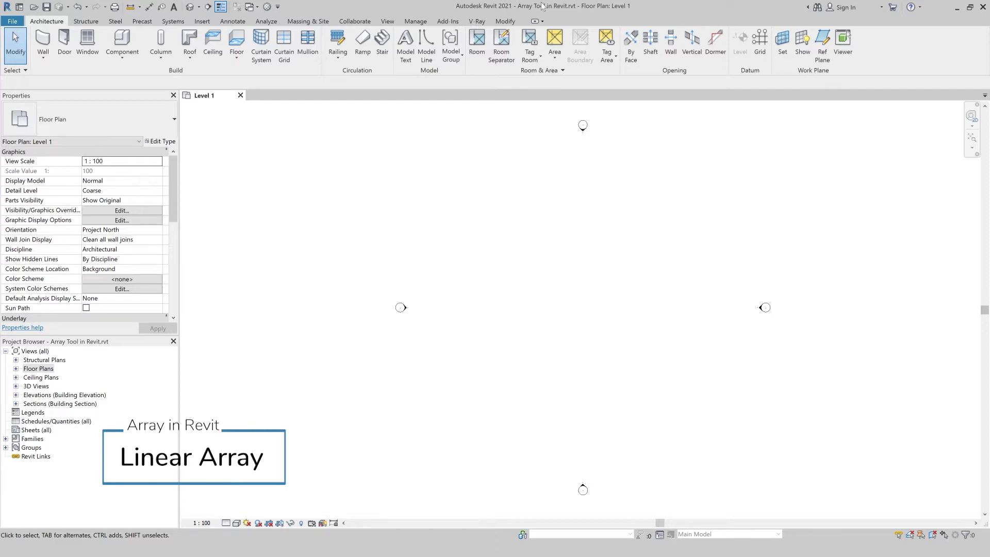
# - Place one Chair-Kinder component on the Level 1 plan
pyautogui.click(507, 22)
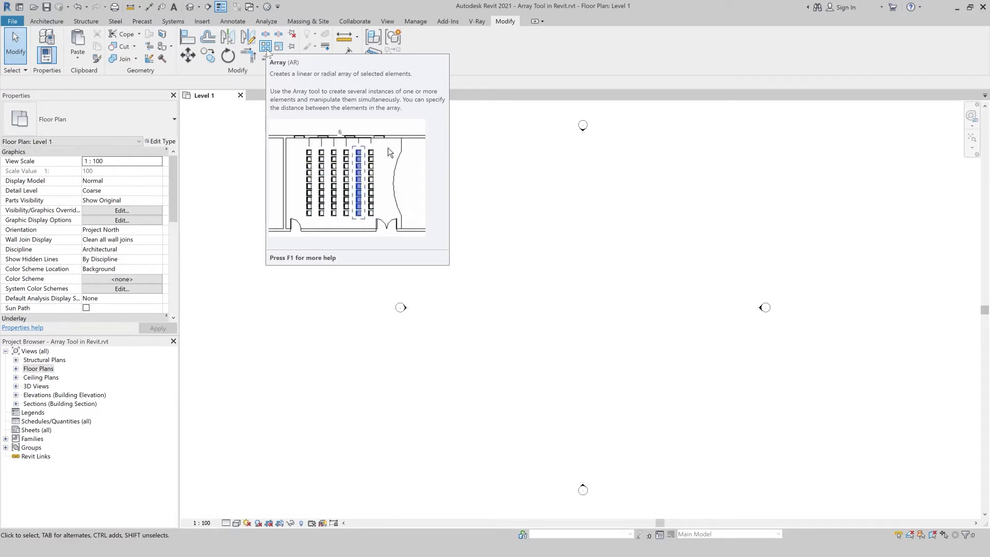
pyautogui.click(41, 21)
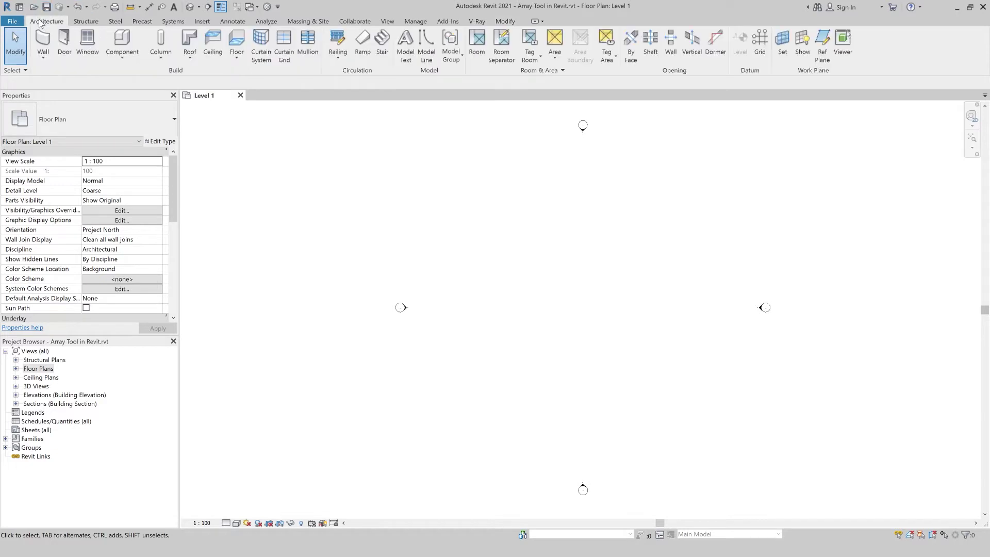
pyautogui.click(126, 42)
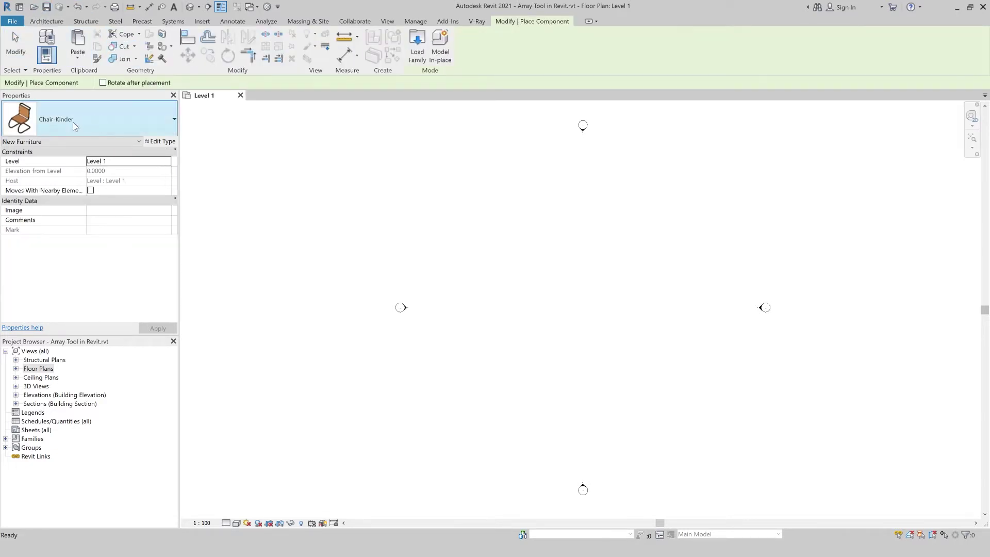
pyautogui.scroll(3, 404, 321)
pyautogui.scroll(1, 397, 299)
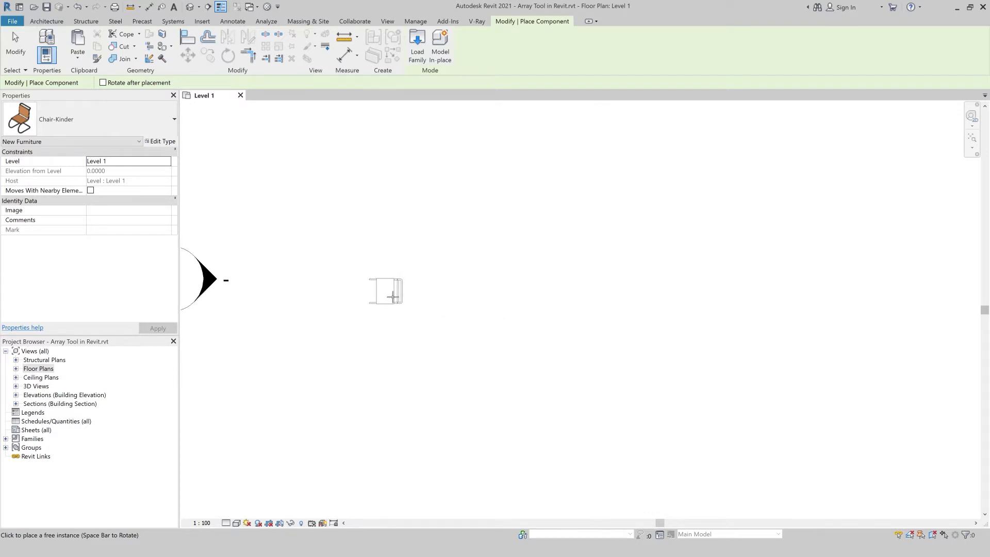
pyautogui.click(390, 297)
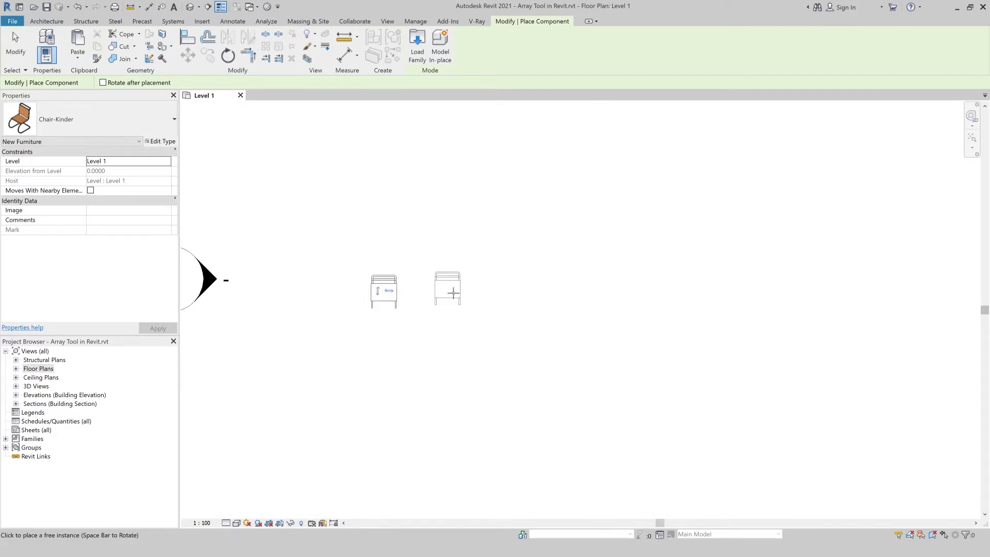
pyautogui.press('Escape')
pyautogui.press('Escape')
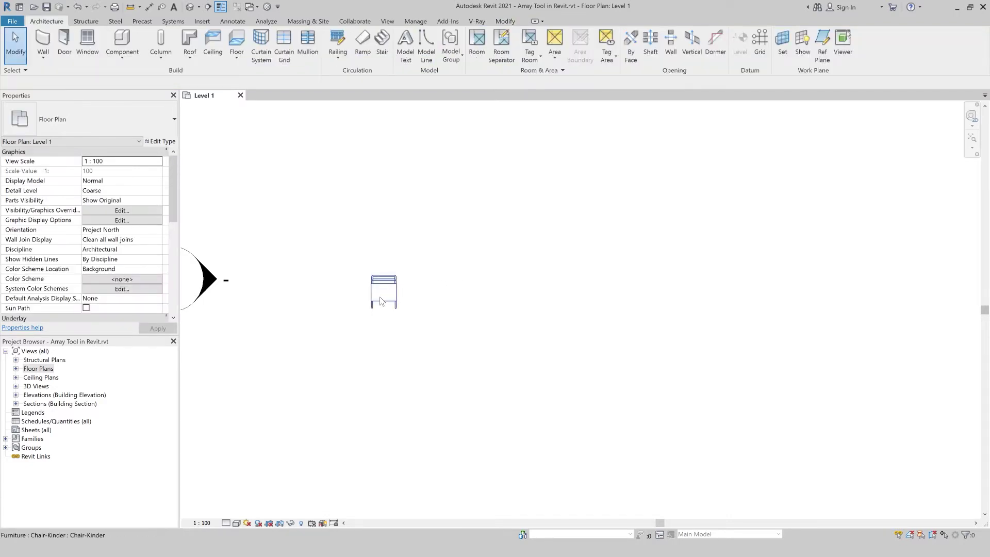
# - Start the AR array command and pick the placed chair
pyautogui.click(381, 301)
pyautogui.click(383, 332)
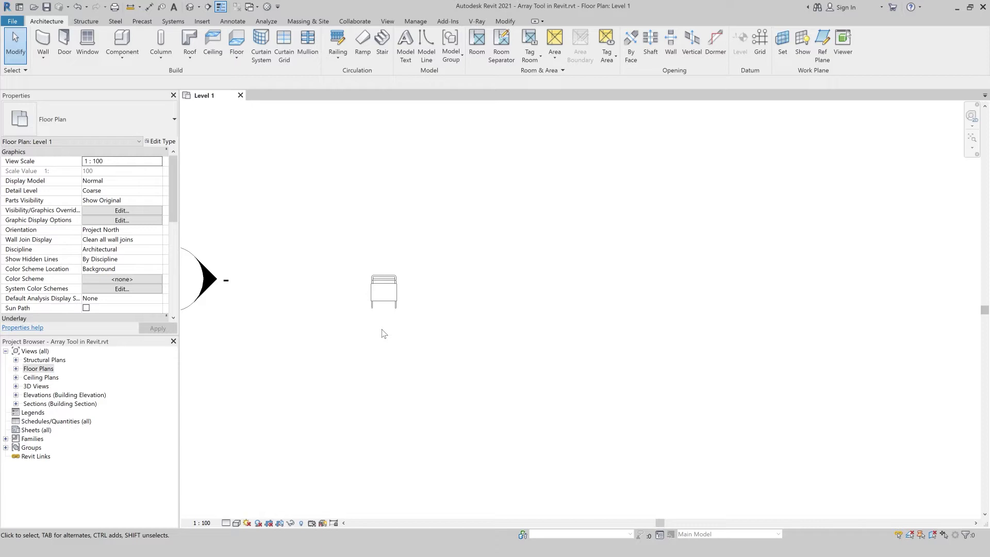
pyautogui.press('a')
pyautogui.press('r')
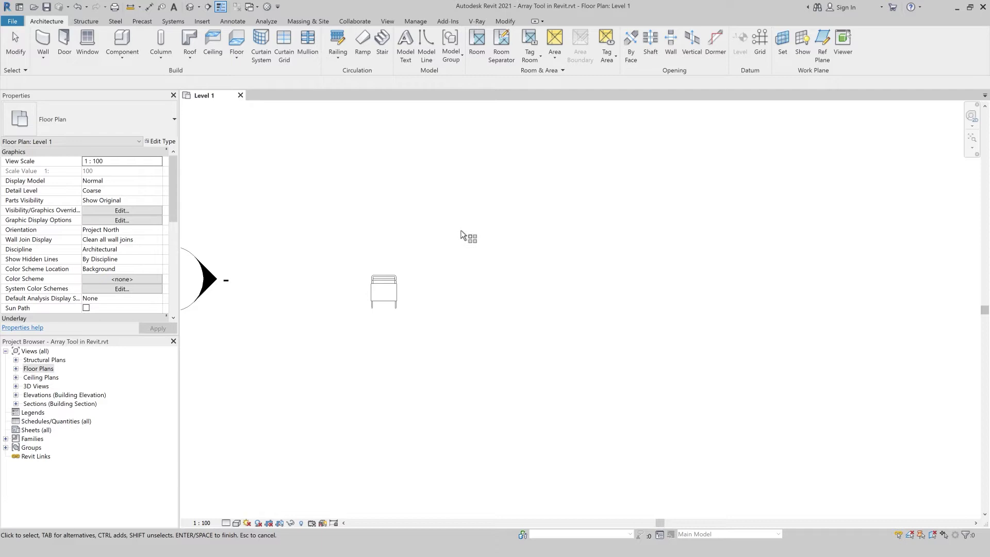
pyautogui.click(396, 304)
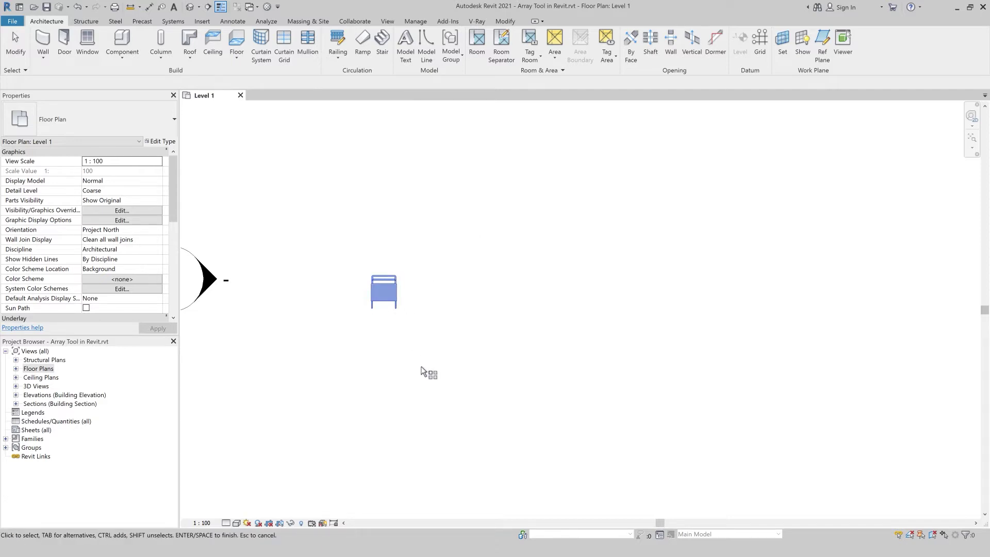
# - Cancel the typed array and rerun Array from the Modify tab on the chair
pyautogui.press('Escape')
pyautogui.press('Escape')
pyautogui.click(505, 21)
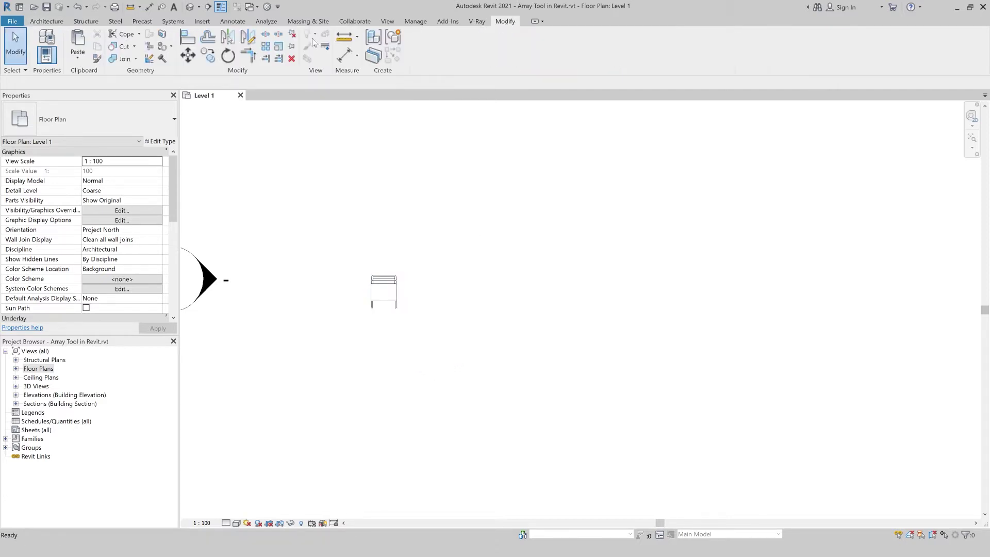
pyautogui.click(265, 47)
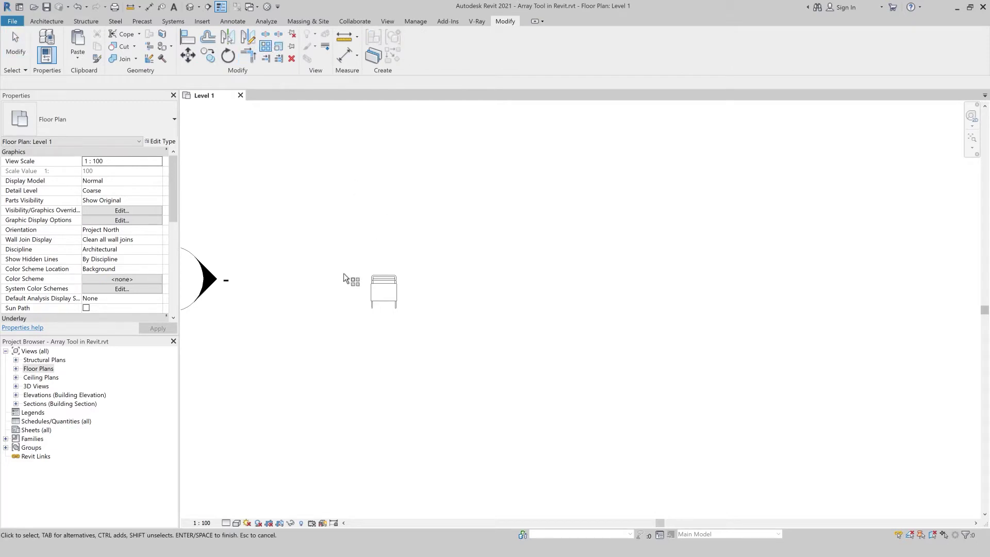
pyautogui.click(400, 298)
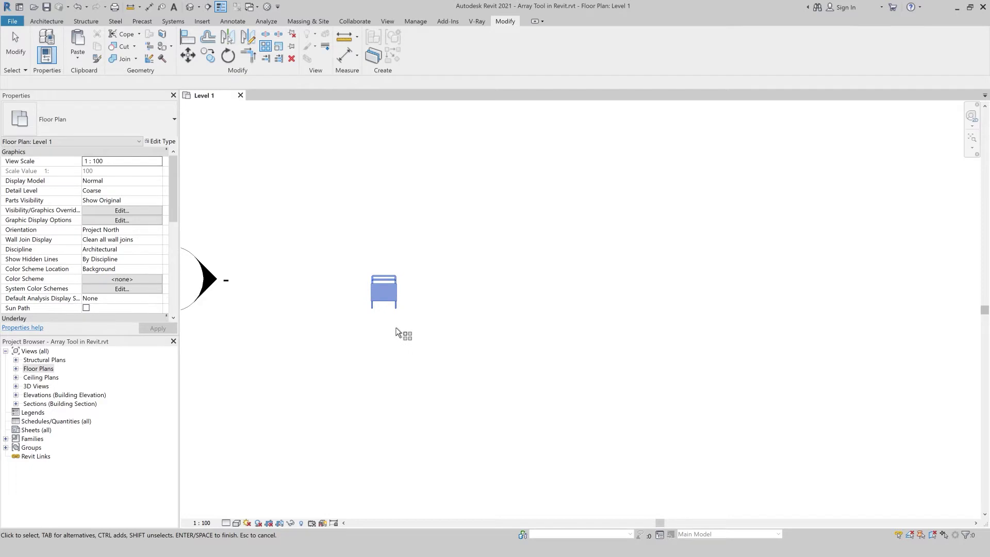
pyautogui.press('Escape')
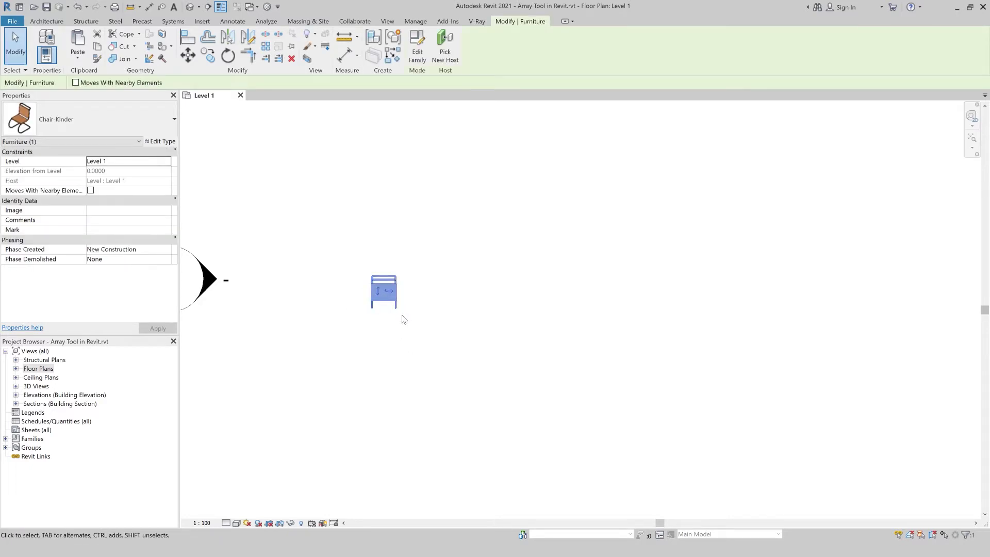
# - Try array start and end points on the chair, then restart Array with the Radial option
pyautogui.click(267, 50)
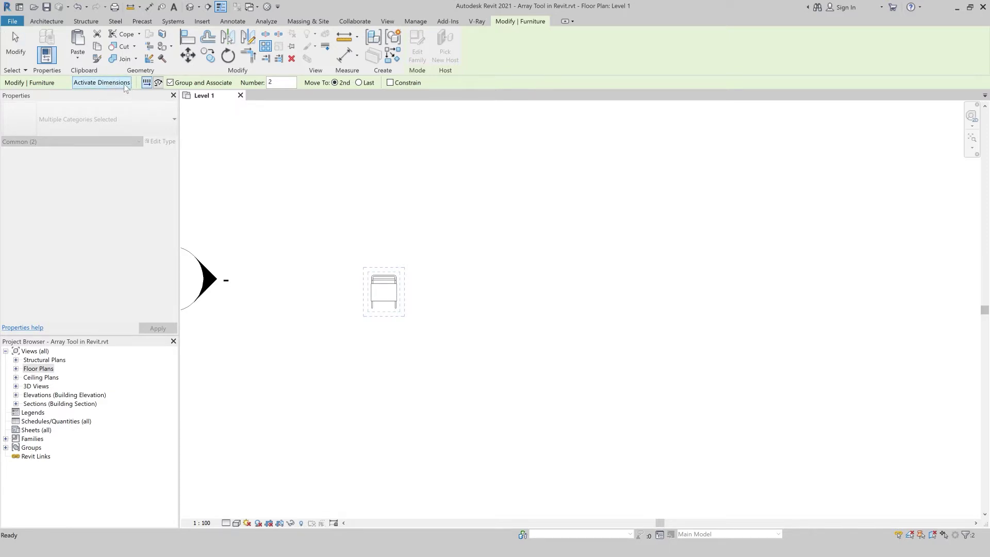
pyautogui.click(388, 295)
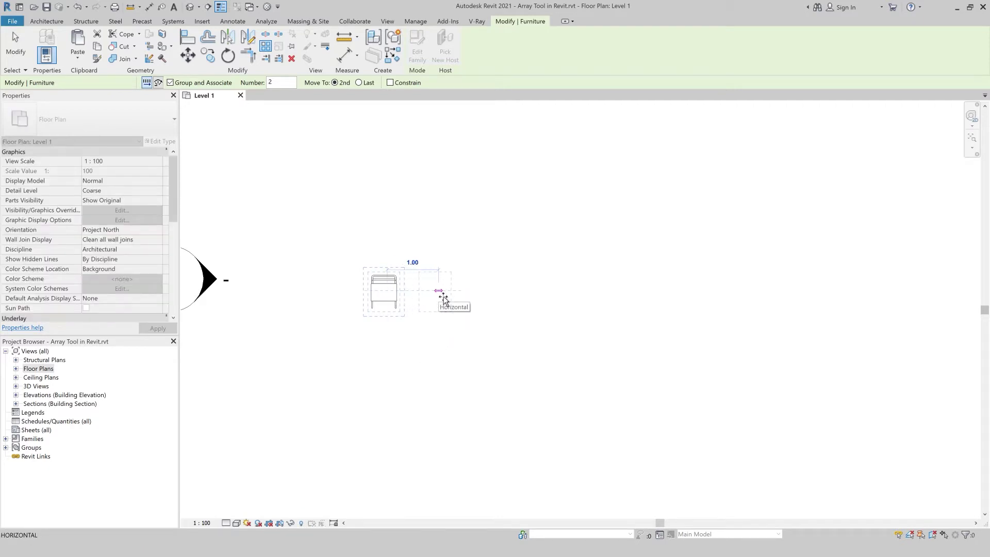
pyautogui.click(417, 298)
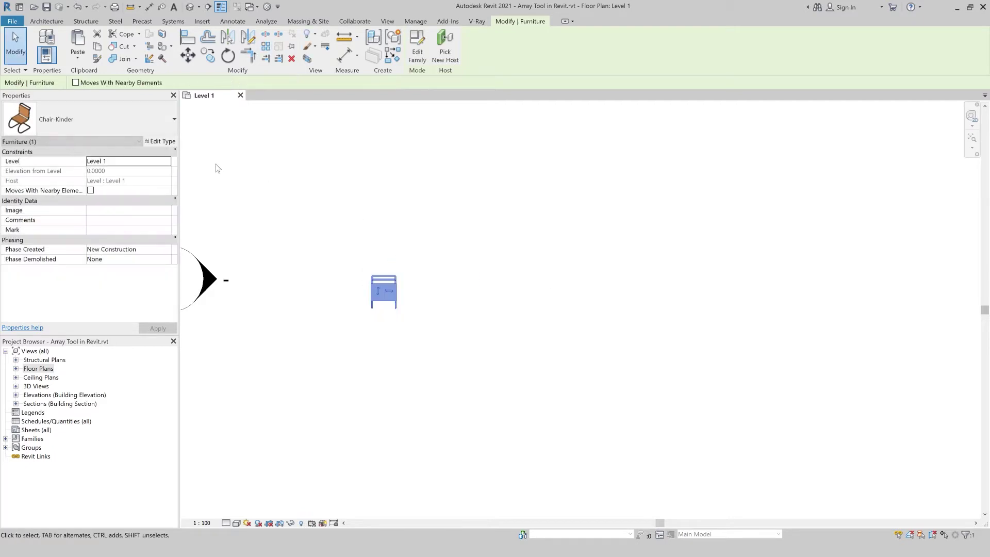
pyautogui.click(265, 46)
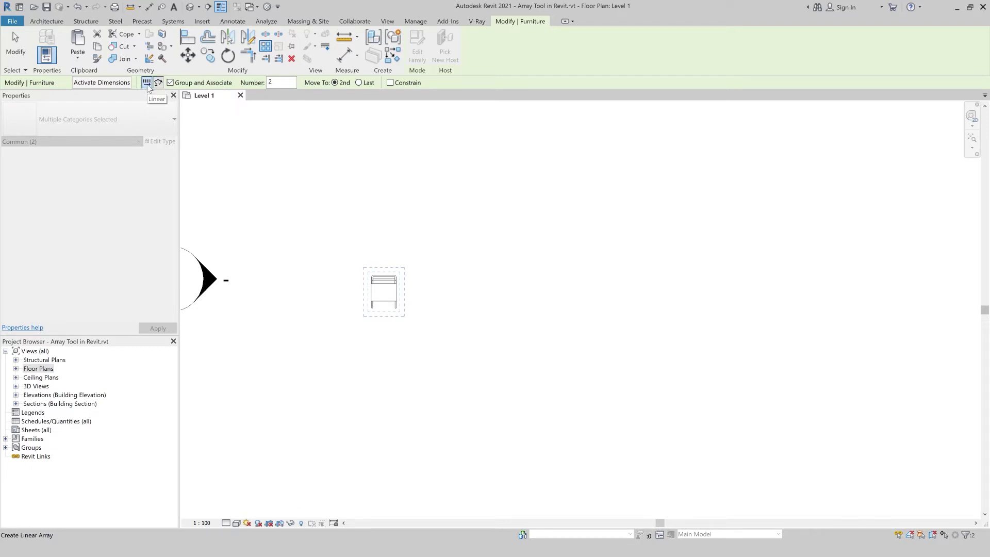
pyautogui.click(158, 82)
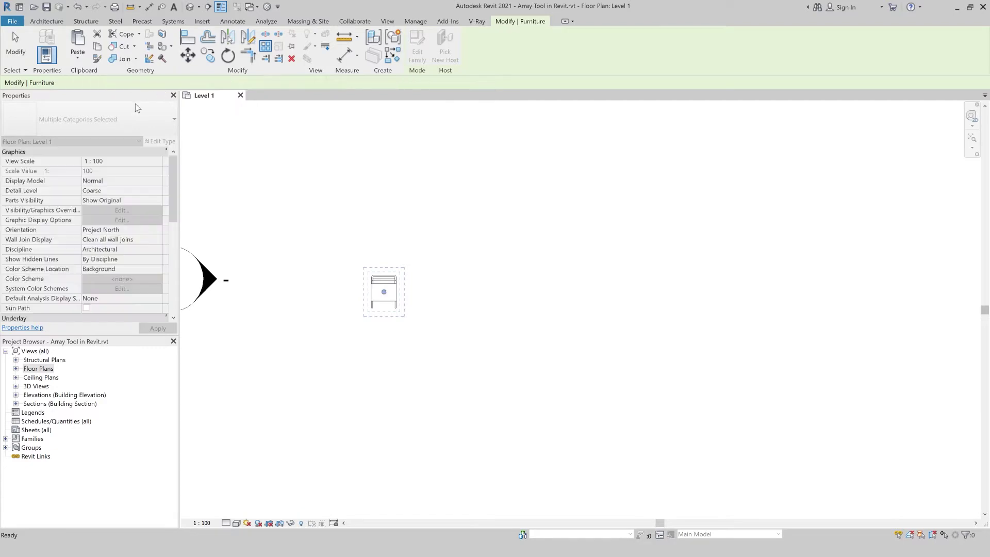
# - Create a linear array of 6 chairs, from the chair's midpoint to the right
pyautogui.click(78, 83)
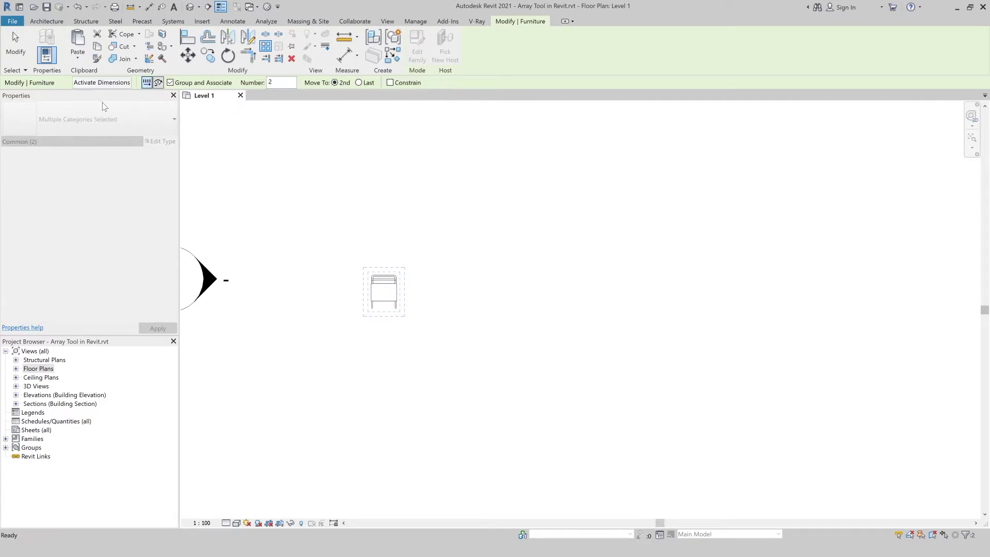
pyautogui.click(159, 82)
pyautogui.click(78, 84)
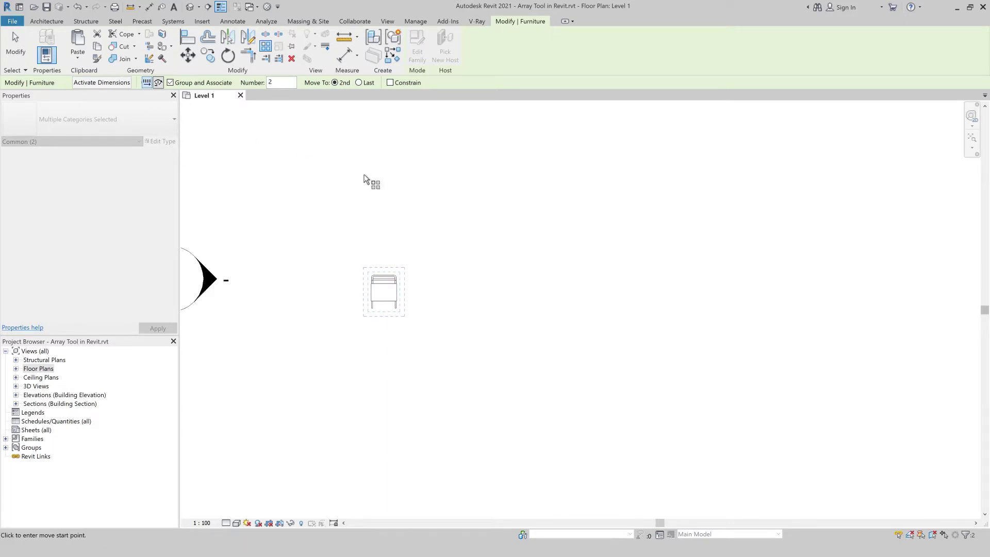
pyautogui.click(384, 305)
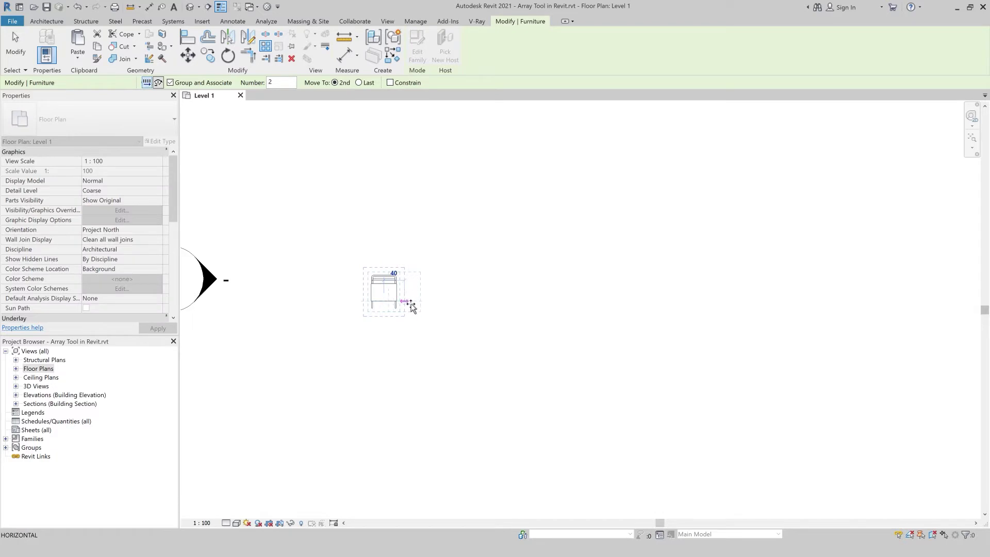
pyautogui.click(429, 304)
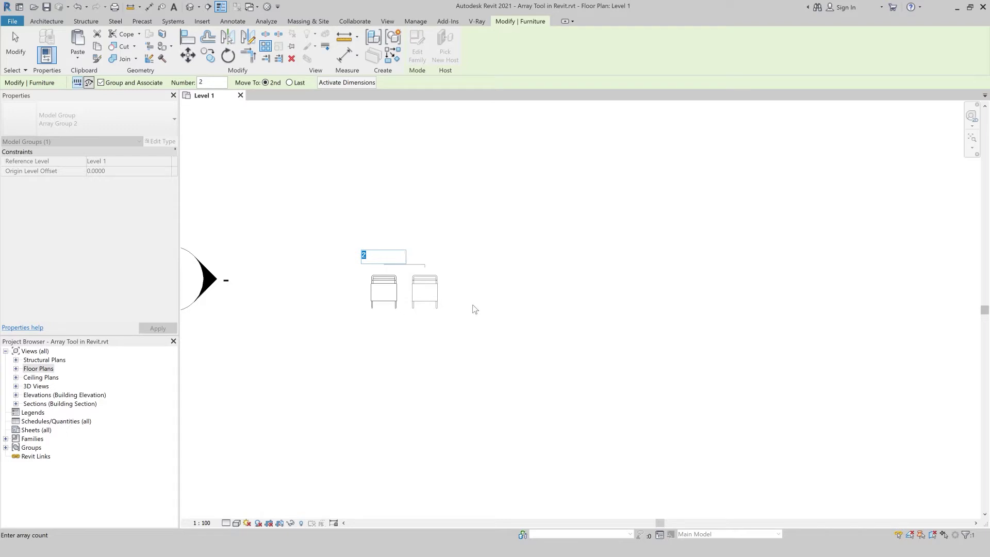
pyautogui.click(199, 82)
pyautogui.click(378, 251)
pyautogui.write('6')
pyautogui.press('Return')
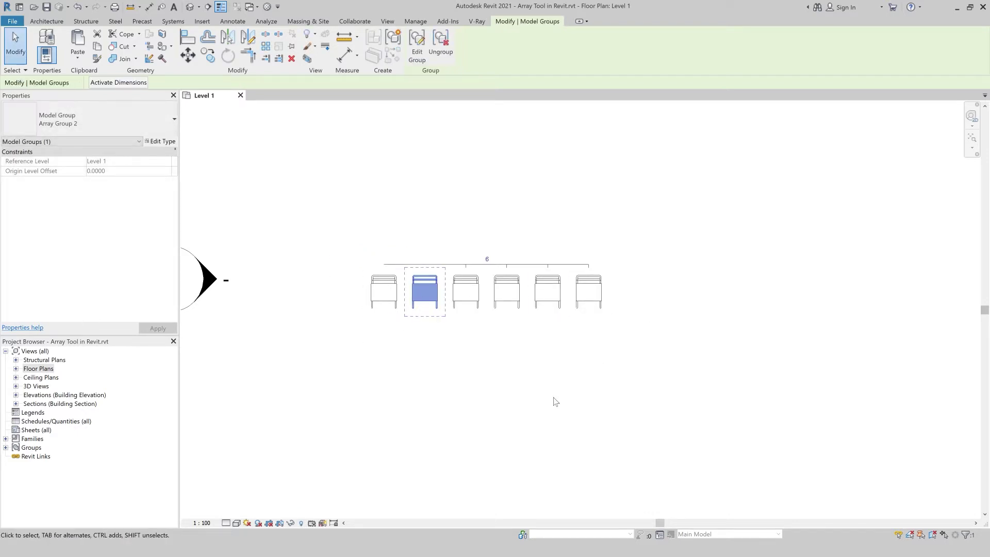
# - Select chairs in the row and drag the last chair right to widen spacing
pyautogui.click(532, 414)
pyautogui.click(395, 300)
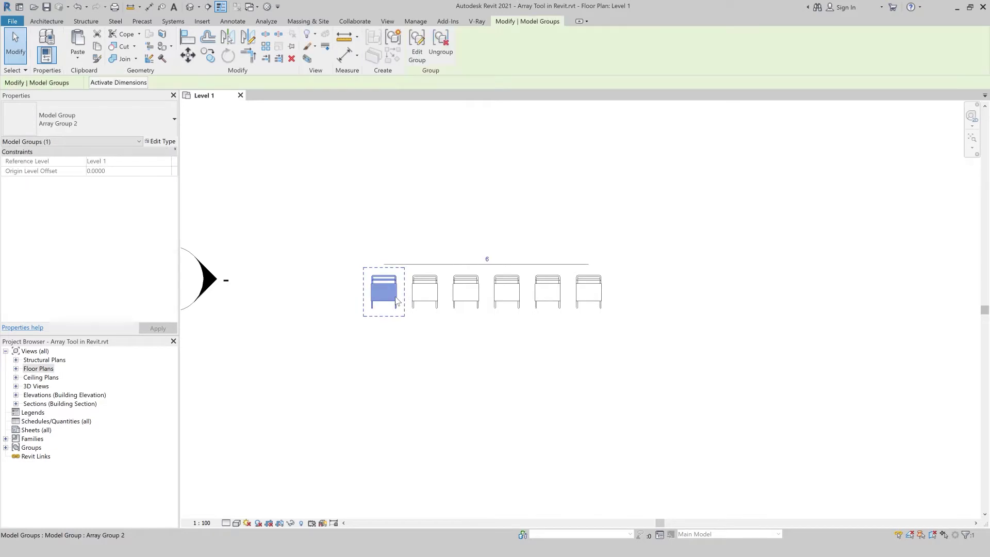
pyautogui.click(427, 292)
pyautogui.click(476, 296)
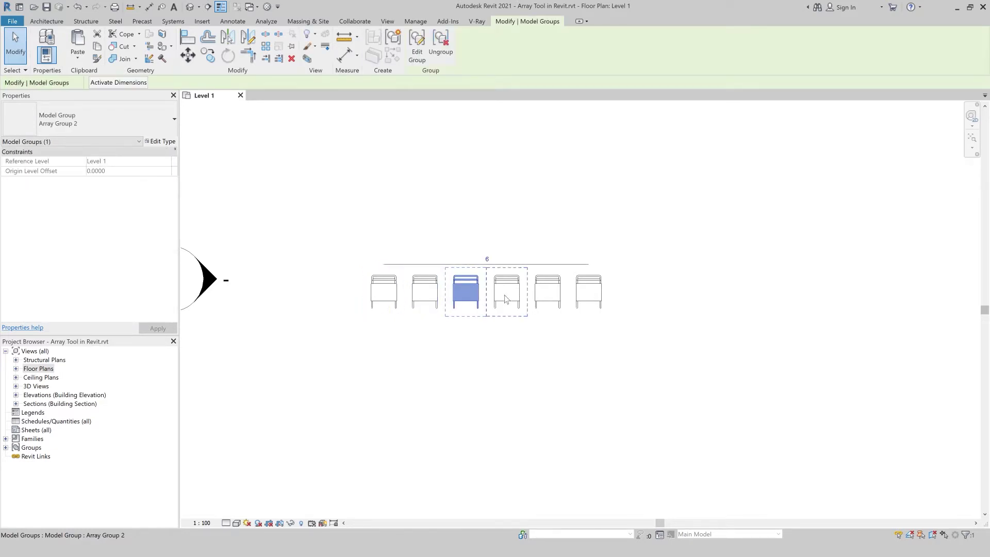
pyautogui.click(433, 297)
pyautogui.moveTo(433, 298); pyautogui.dragTo(431, 302)
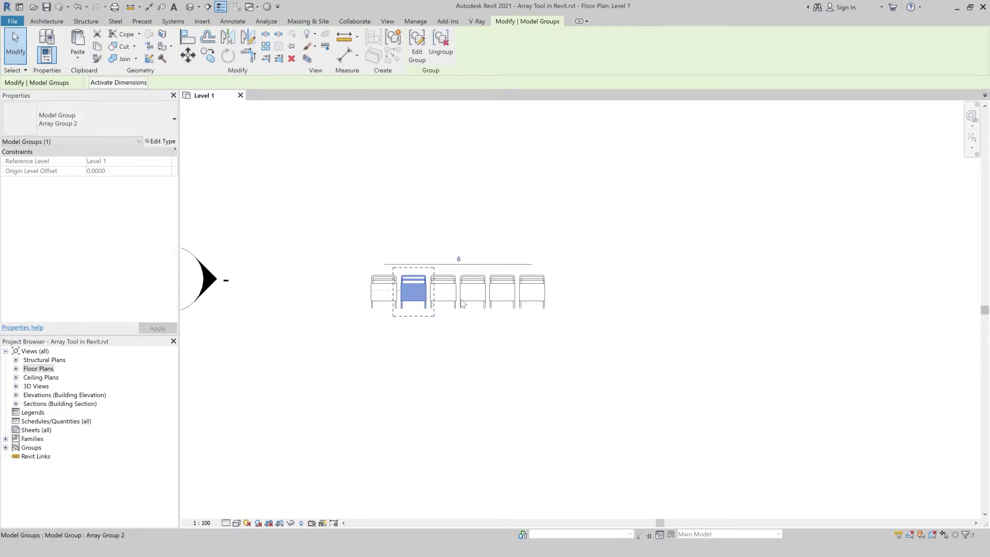
pyautogui.click(542, 296)
pyautogui.moveTo(559, 294); pyautogui.dragTo(572, 296)
# - Set the array count to 10 and stretch the last chair farther right
pyautogui.click(464, 260)
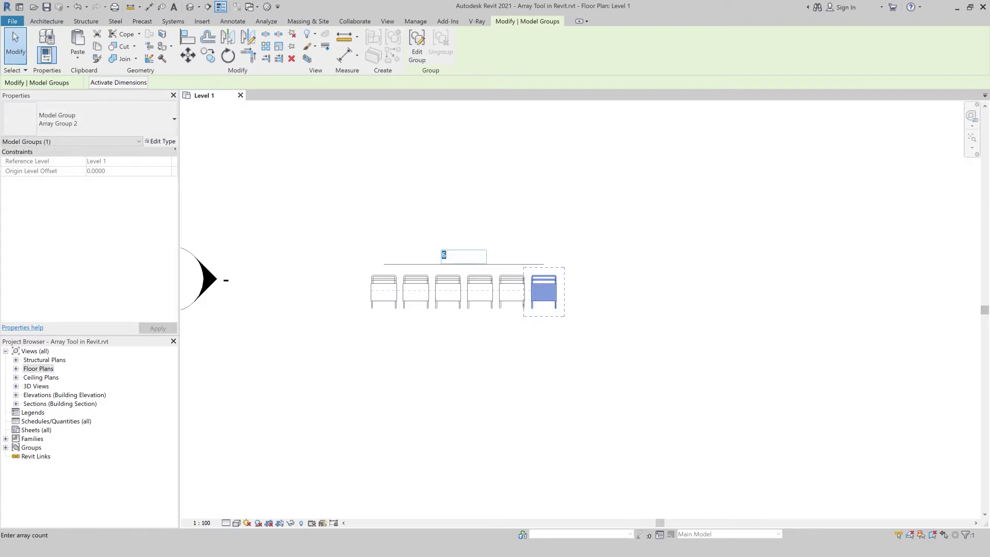
pyautogui.write('10')
pyautogui.press('Return')
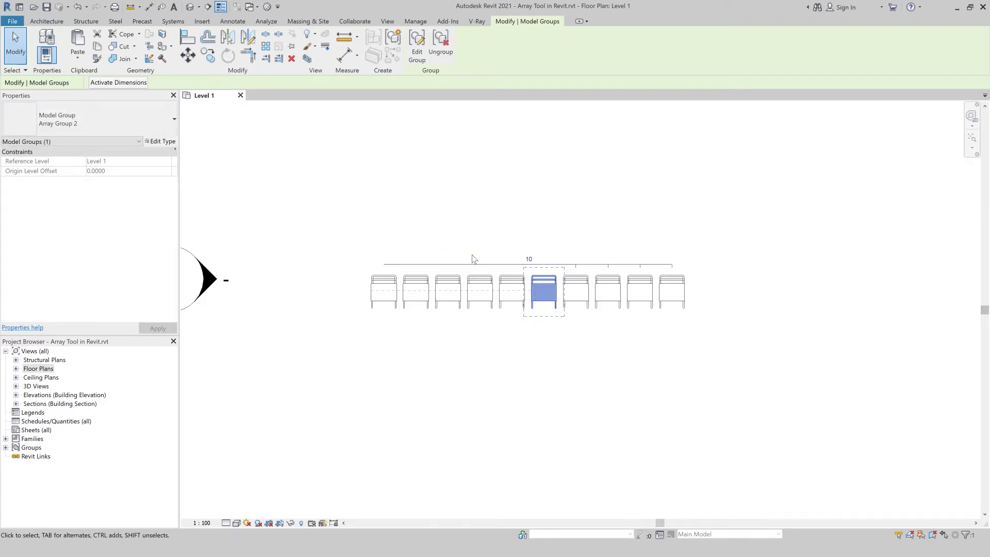
pyautogui.click(593, 370)
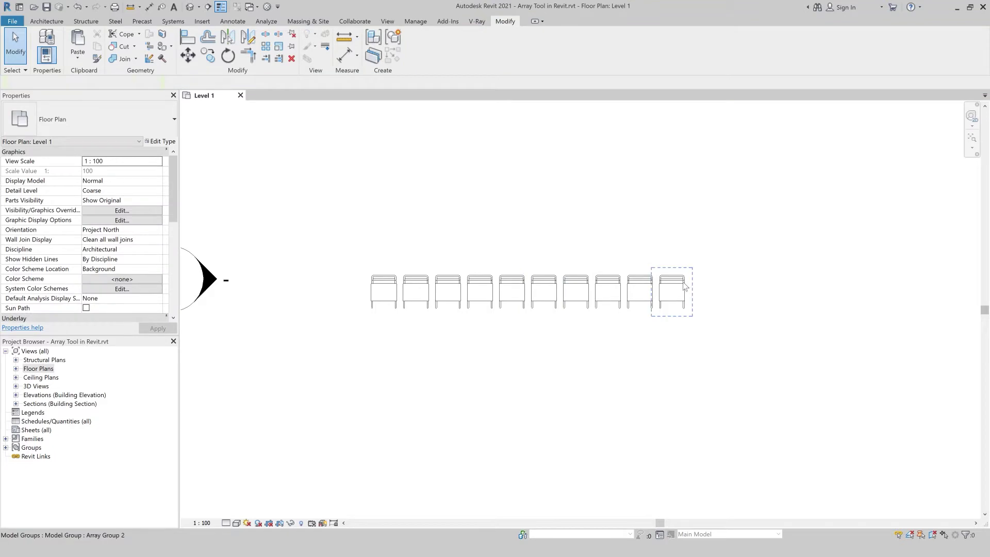
pyautogui.click(673, 294)
pyautogui.moveTo(692, 295); pyautogui.dragTo(704, 294)
pyautogui.click(676, 376)
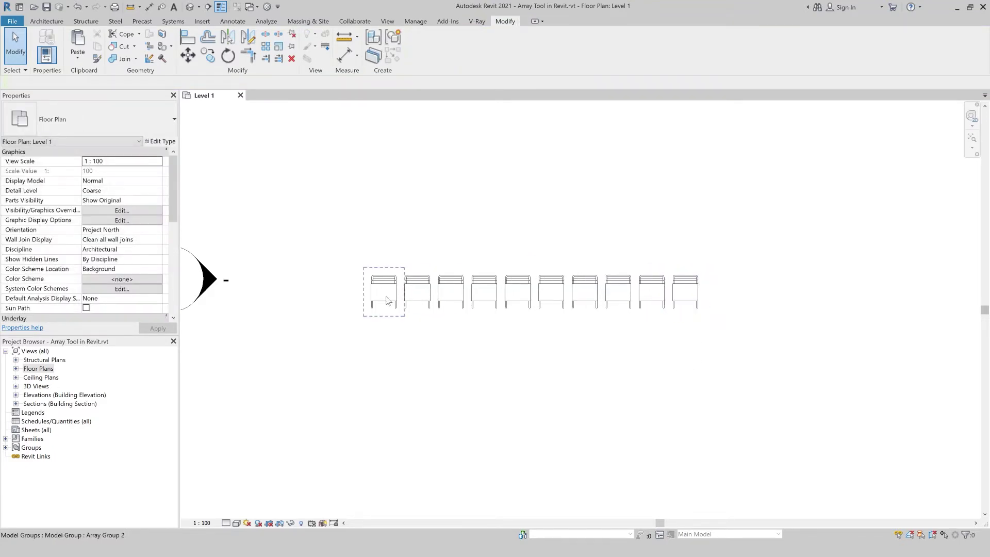
pyautogui.click(47, 22)
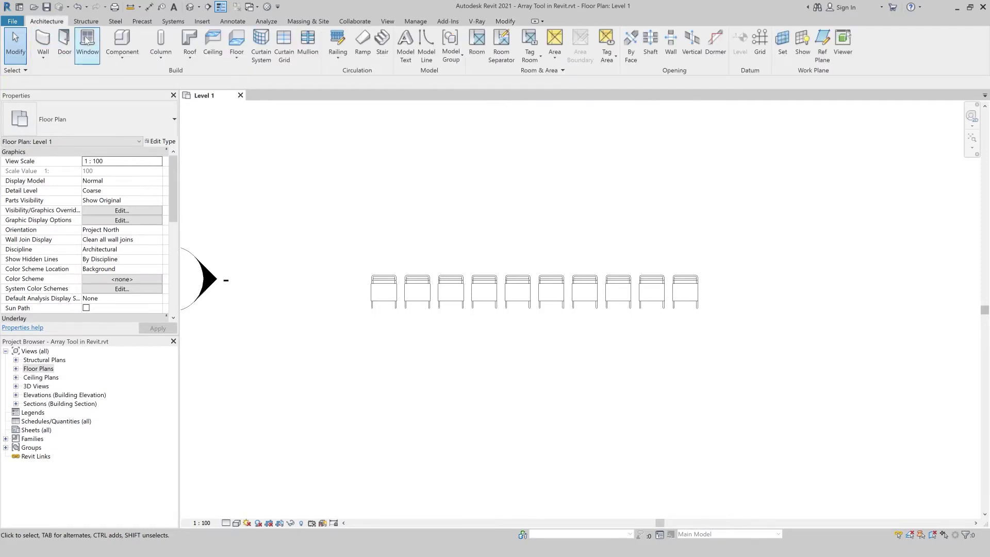
# - Place a Chair-Kinder below the row and array it into 5 ungrouped chairs spaced 70 apart
pyautogui.click(121, 44)
pyautogui.click(383, 356)
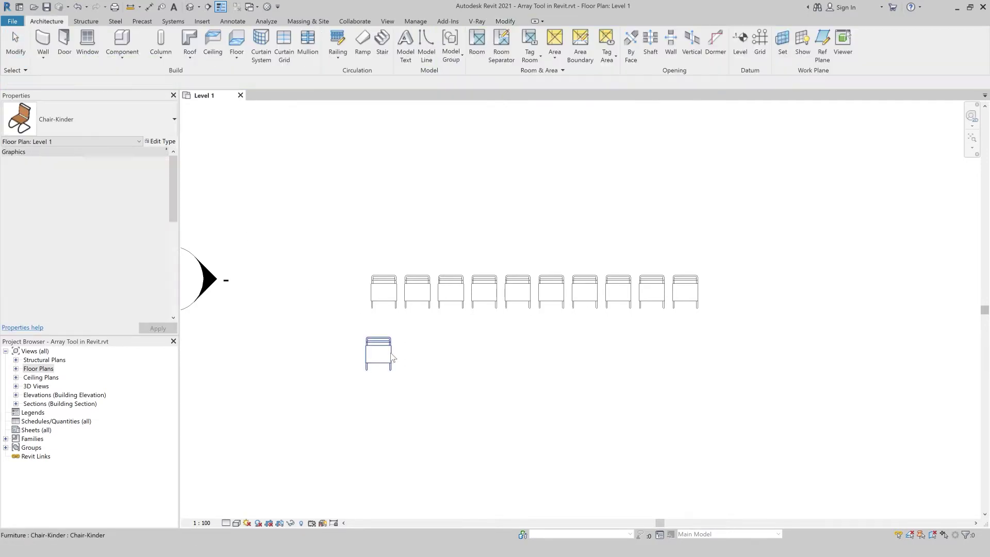
pyautogui.press('Escape')
pyautogui.press('Escape')
pyautogui.click(398, 358)
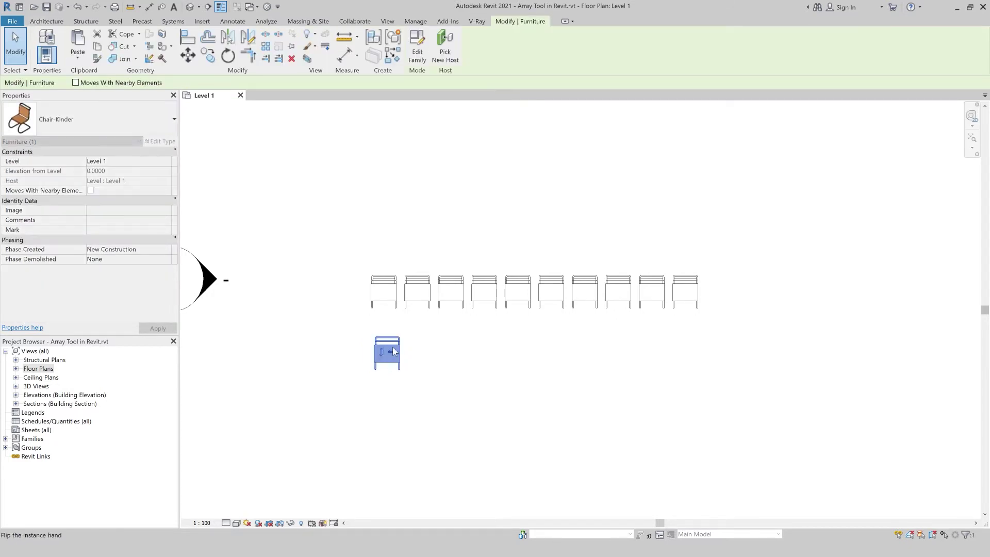
pyautogui.click(265, 46)
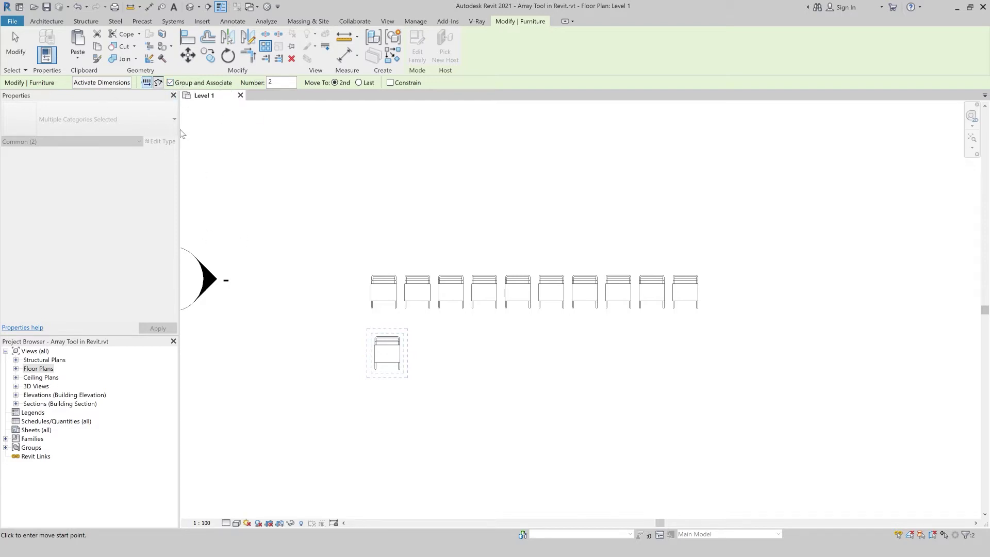
pyautogui.click(172, 83)
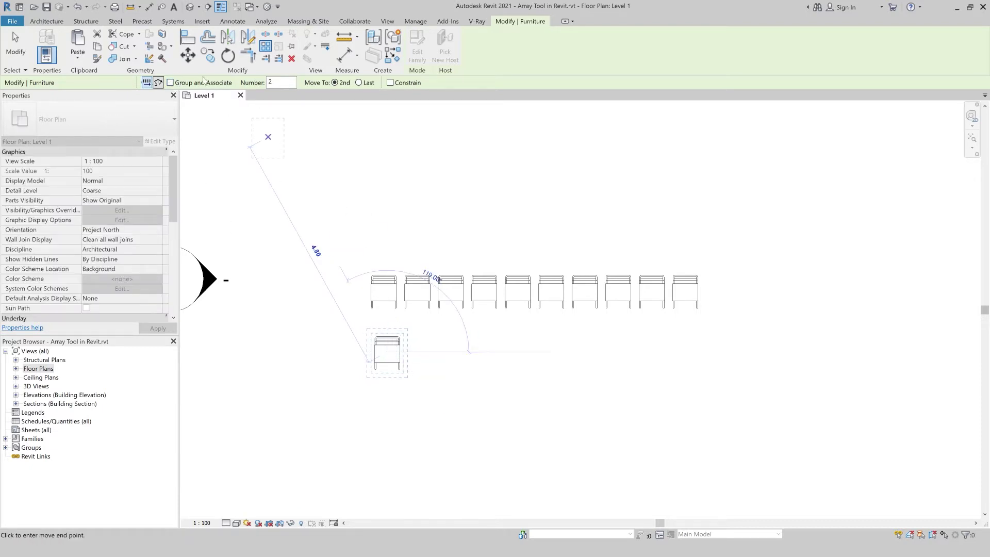
pyautogui.write('5')
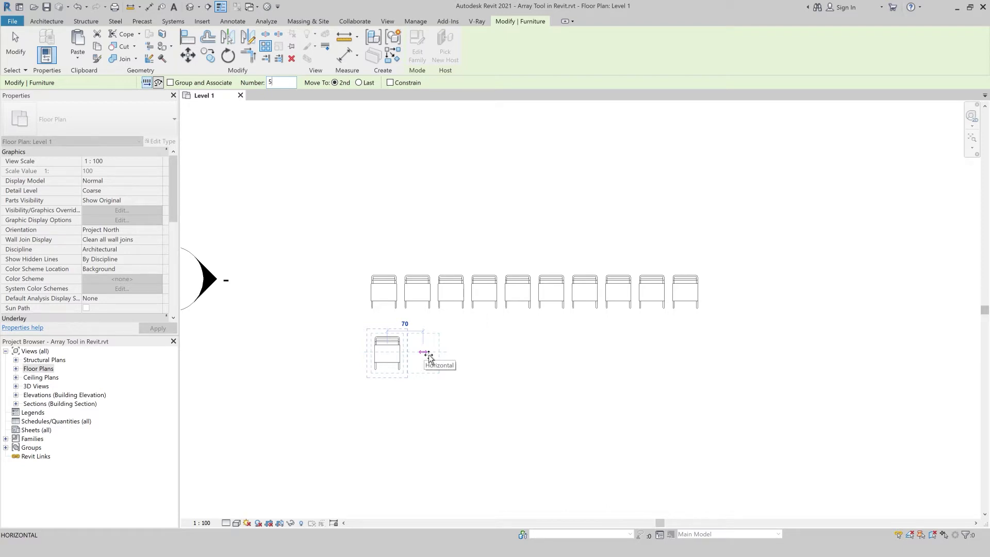
pyautogui.click(429, 356)
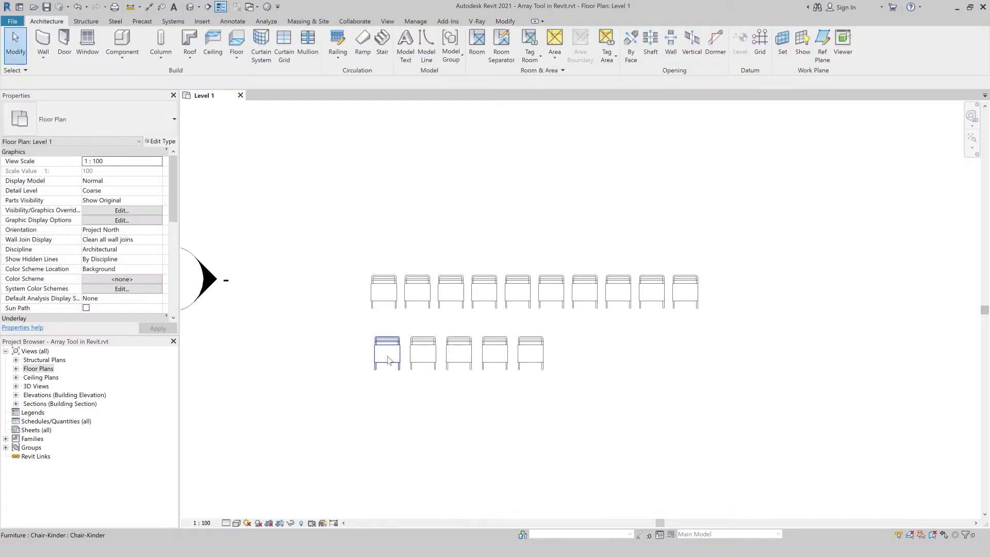
# - Select chairs in the lower row and nudge the second one slightly left
pyautogui.click(423, 356)
pyautogui.click(459, 356)
pyautogui.click(495, 355)
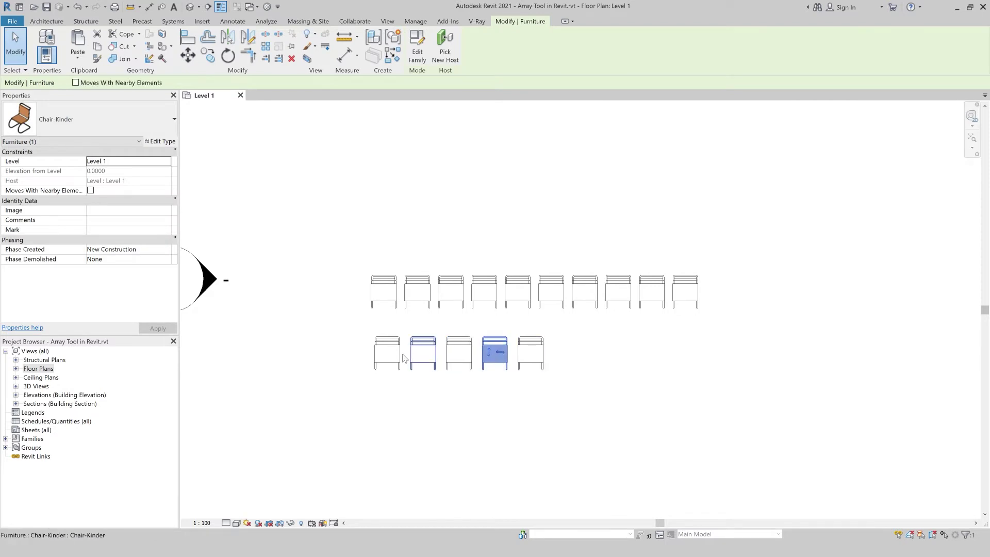
pyautogui.scroll(2, 404, 358)
pyautogui.scroll(1, 404, 359)
pyautogui.click(419, 357)
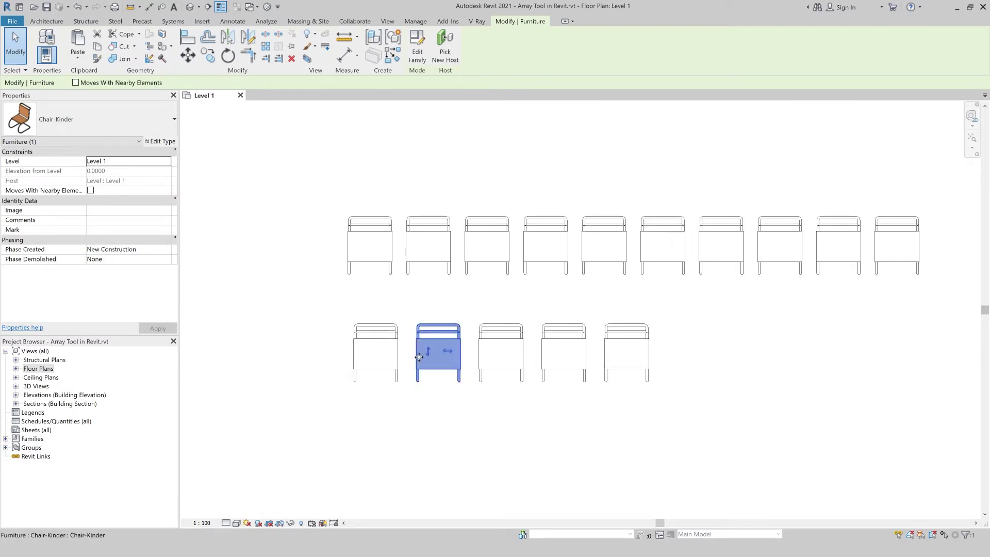
pyautogui.moveTo(414, 357); pyautogui.dragTo(405, 357)
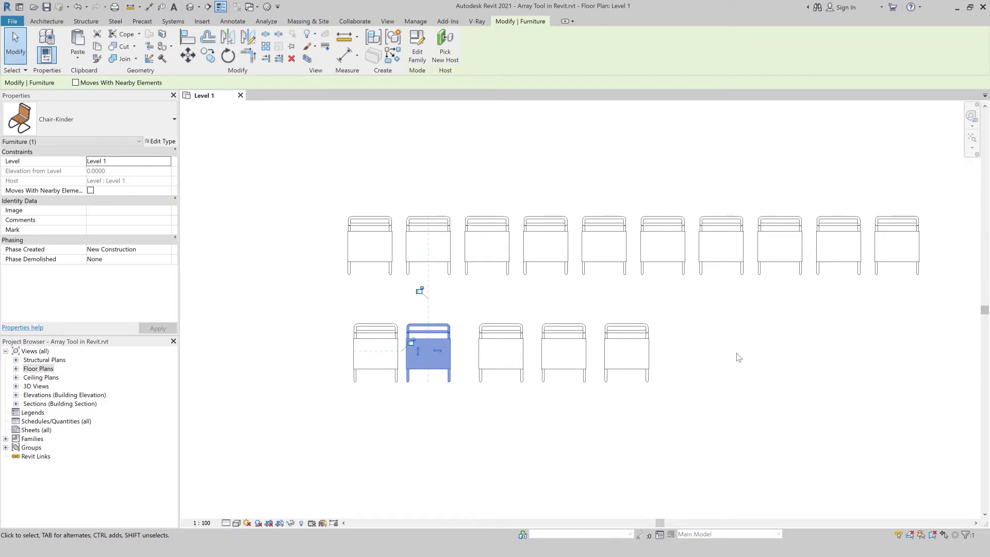
# - Window-select all five lower-row chairs and delete them
pyautogui.scroll(-2, 233, 403)
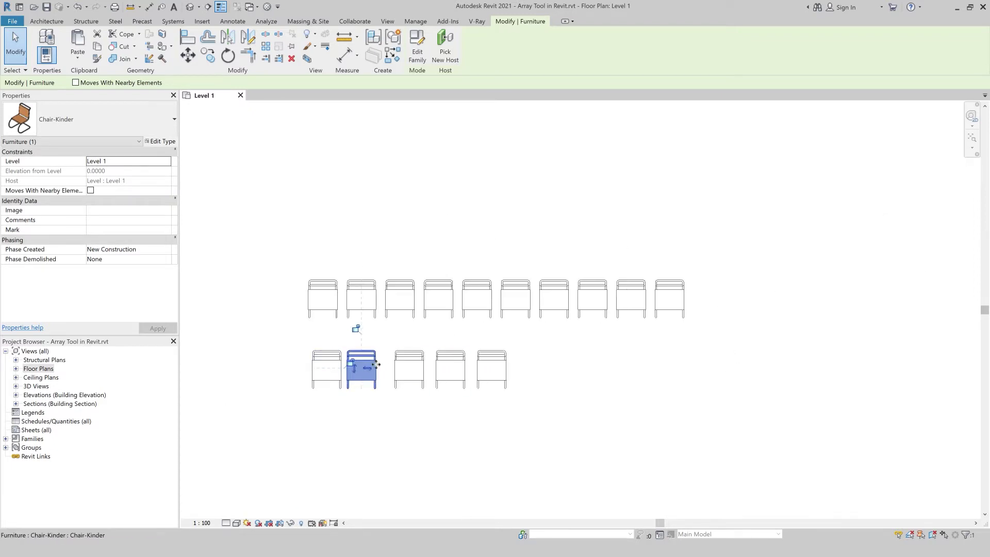
pyautogui.moveTo(587, 351); pyautogui.dragTo(261, 401)
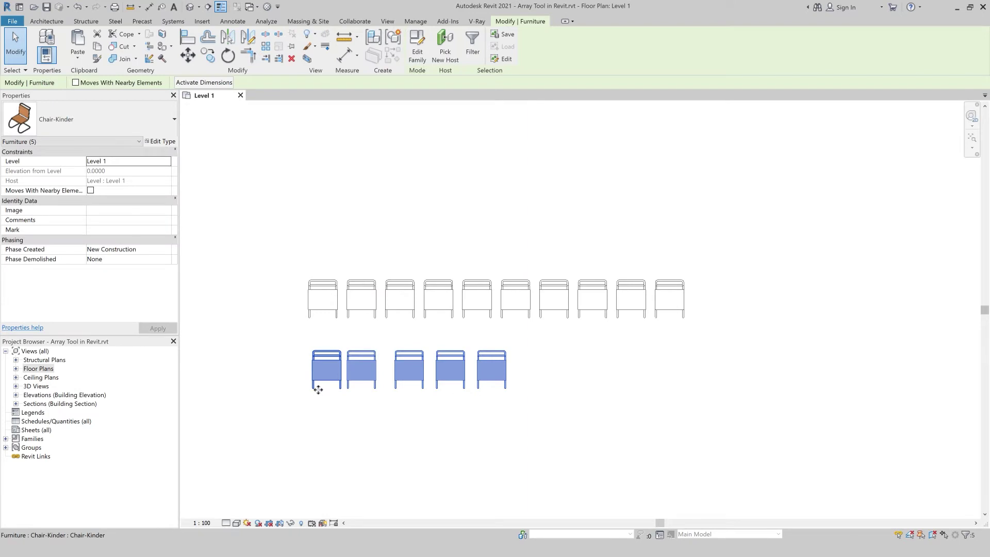
pyautogui.press('Delete')
pyautogui.click(323, 299)
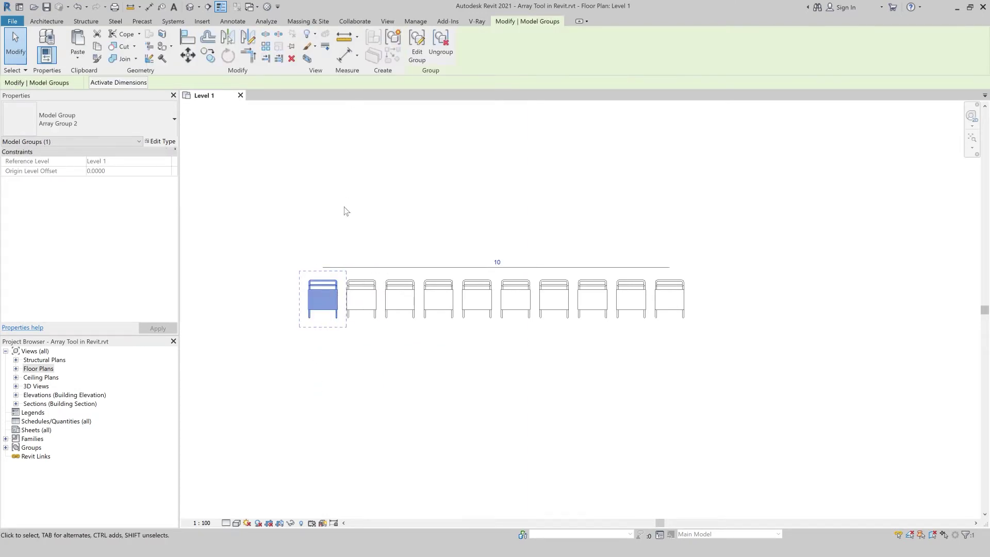
# - Inside Array Group 2, mirror-copy the chair across a horizontal axis to face it
pyautogui.doubleClick(329, 317)
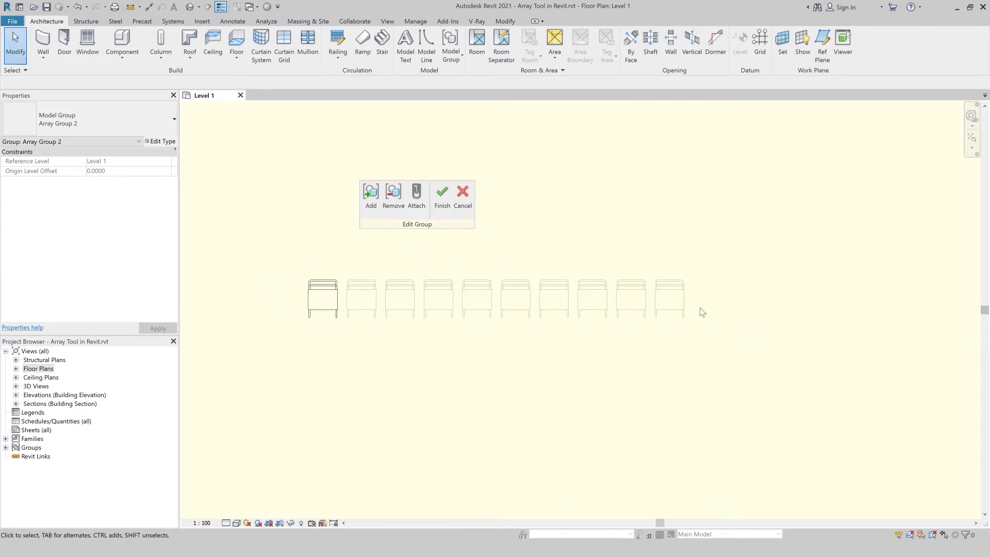
pyautogui.click(334, 308)
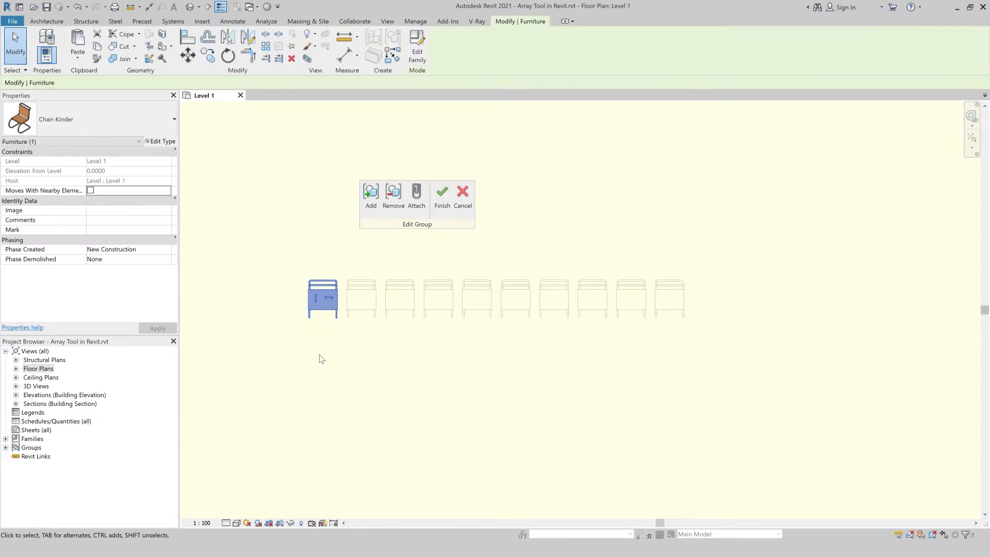
pyautogui.click(249, 37)
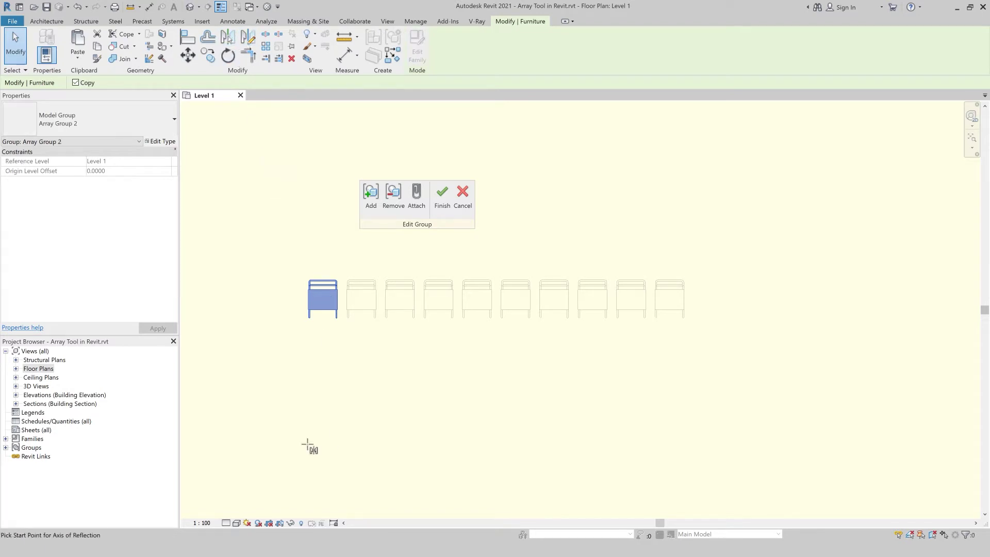
pyautogui.click(386, 370)
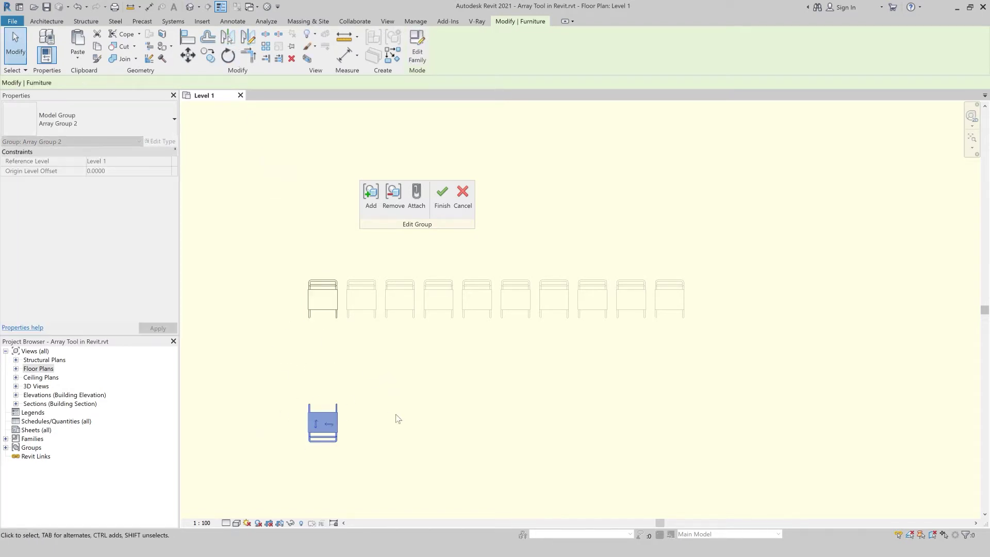
pyautogui.click(442, 200)
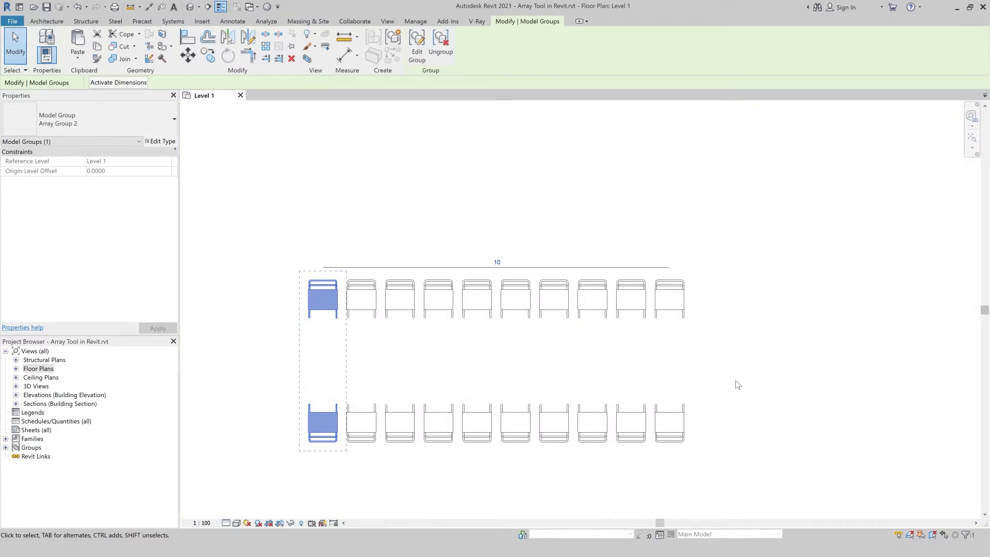
# - Change the array count from 10 to 6, then reopen and finish the group edit
pyautogui.click(497, 263)
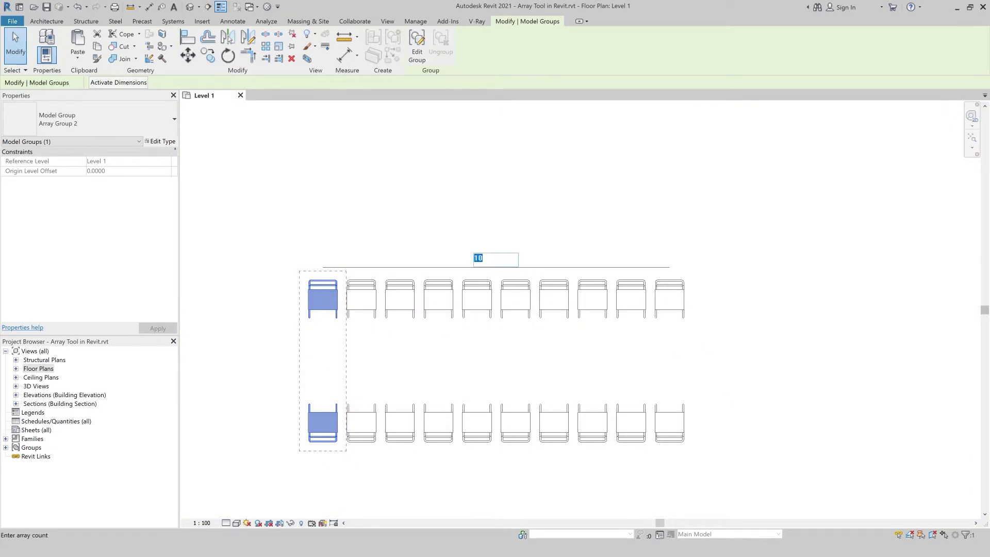
pyautogui.write('6')
pyautogui.press('Return')
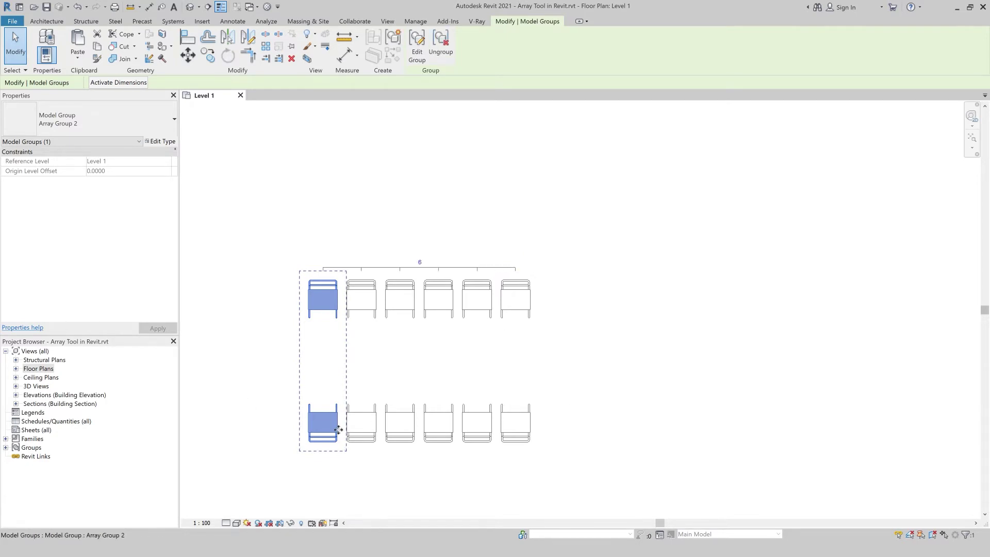
pyautogui.doubleClick(339, 295)
pyautogui.scroll(2, 339, 296)
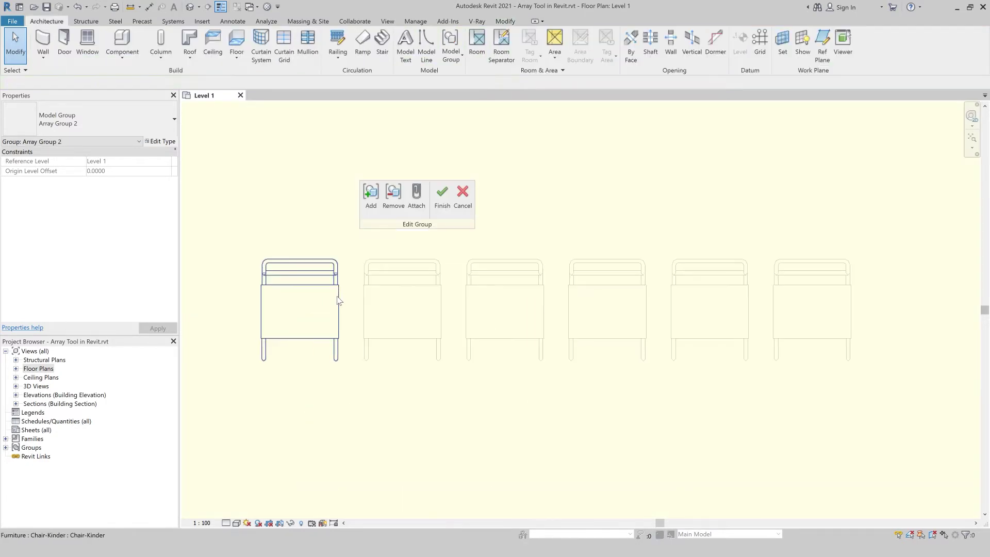
pyautogui.click(337, 305)
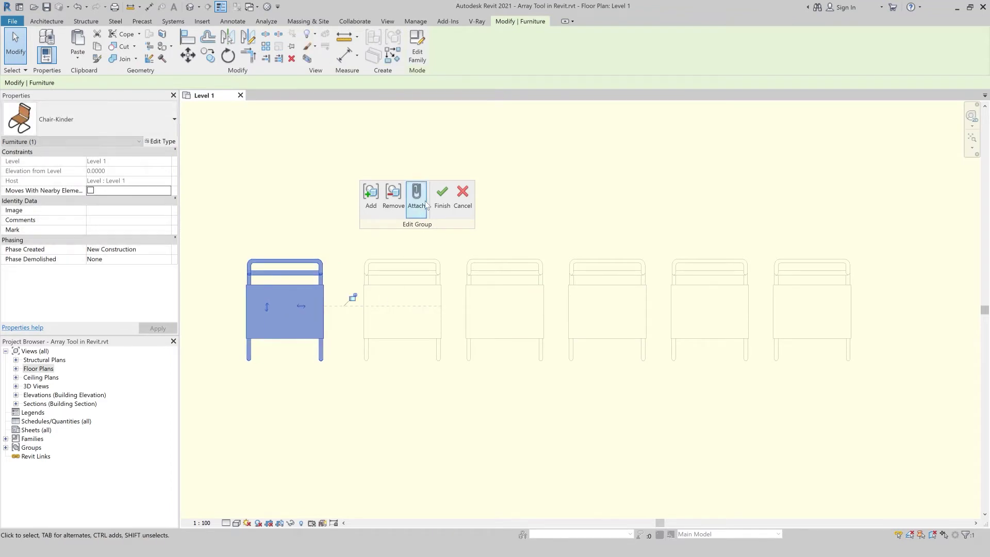
pyautogui.click(442, 195)
# - Check the first grouped chair pair, then clear the selection
pyautogui.scroll(-1, 681, 314)
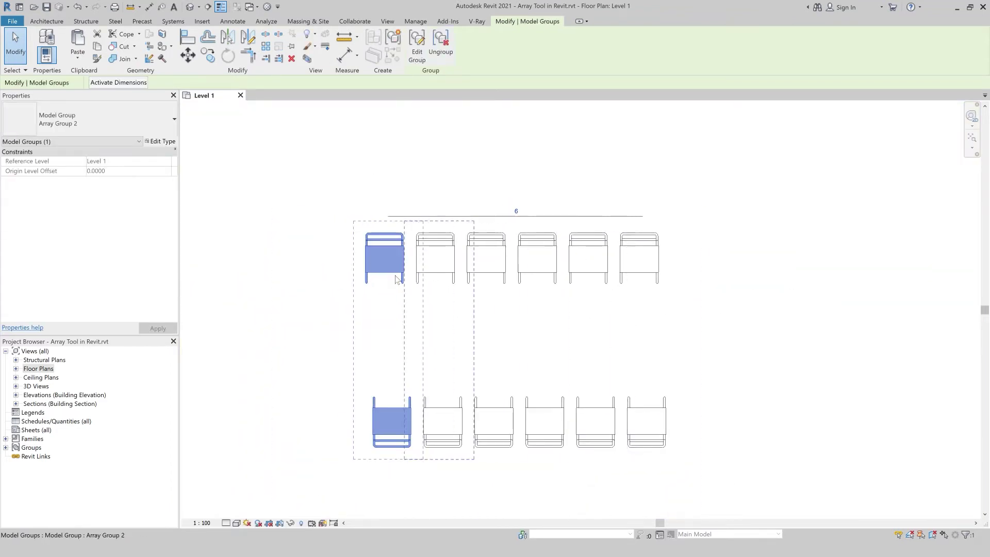
pyautogui.click(528, 307)
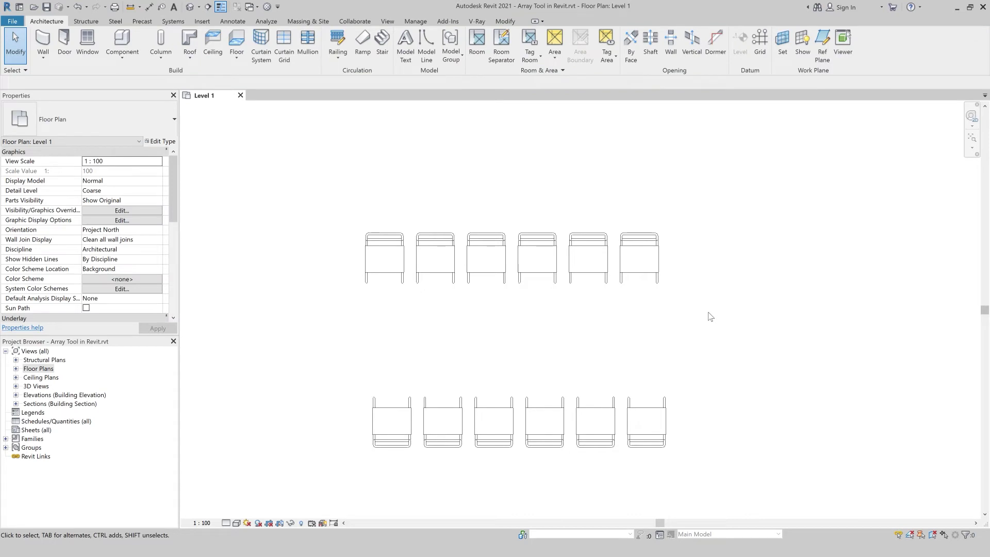
pyautogui.click(396, 281)
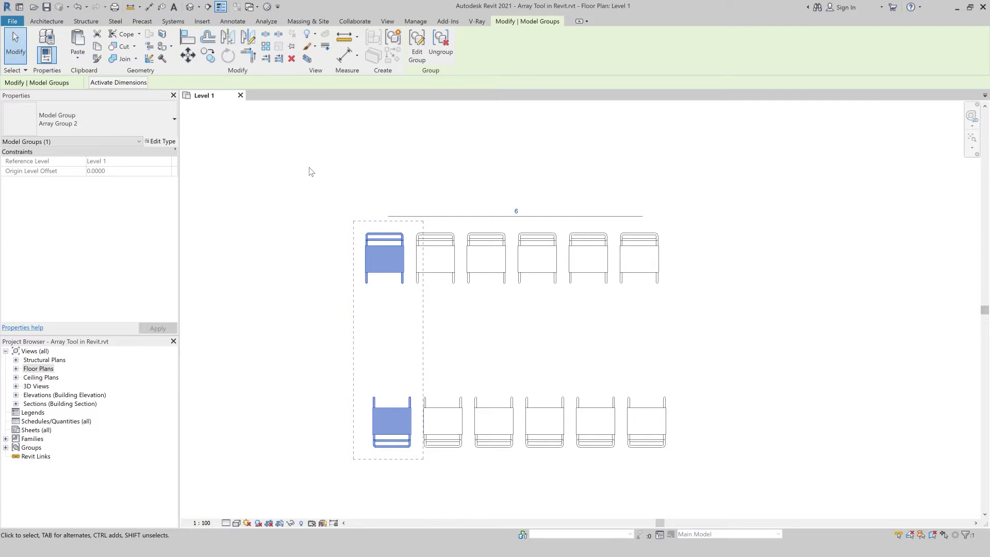
pyautogui.click(748, 292)
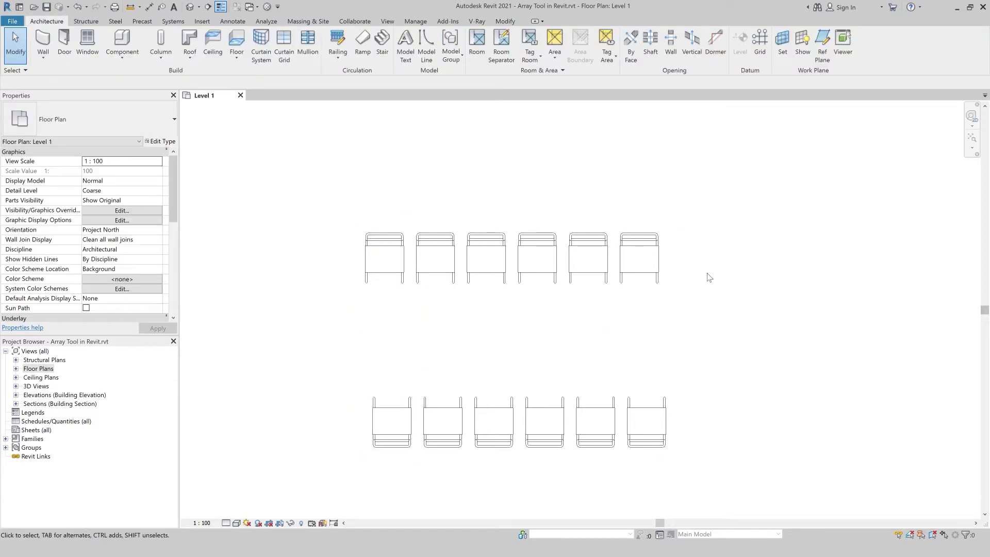
# - Select all six chair model groups and ungroup them
pyautogui.press('Tab')
pyautogui.click(358, 319)
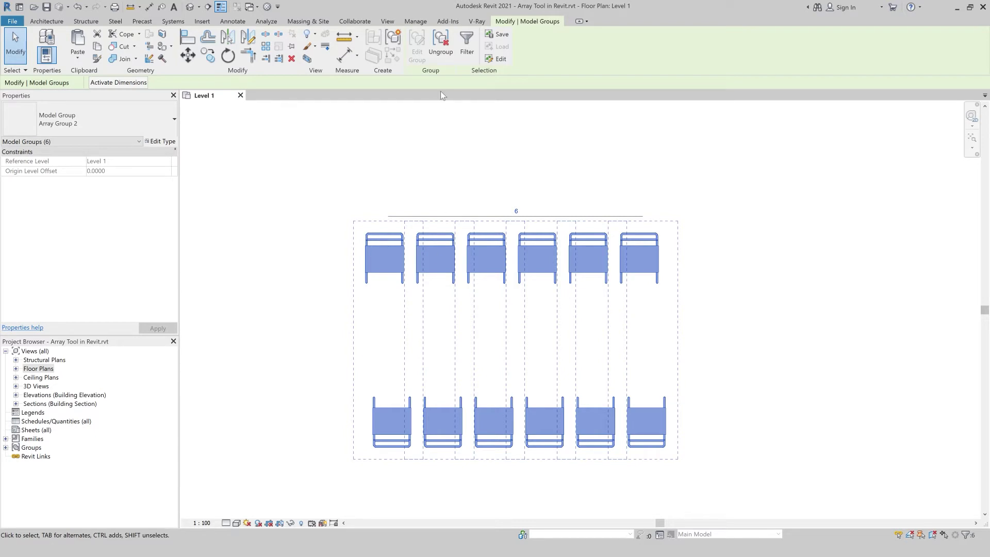
pyautogui.click(441, 49)
pyautogui.click(419, 296)
# - Select the top-row chairs, window-select the bottom row, and undo back to a single chair
pyautogui.click(385, 258)
pyautogui.click(436, 258)
pyautogui.click(486, 258)
pyautogui.click(538, 258)
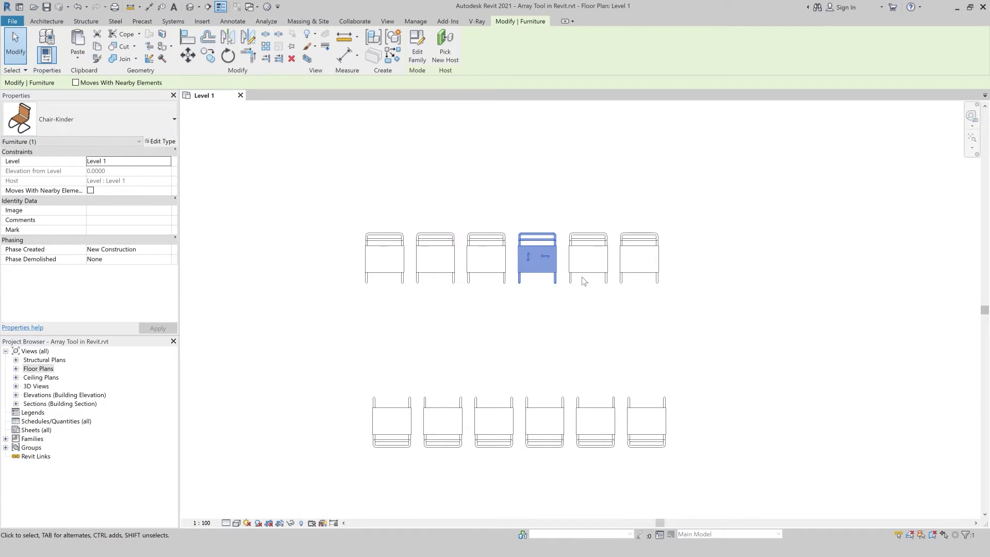
pyautogui.click(588, 279)
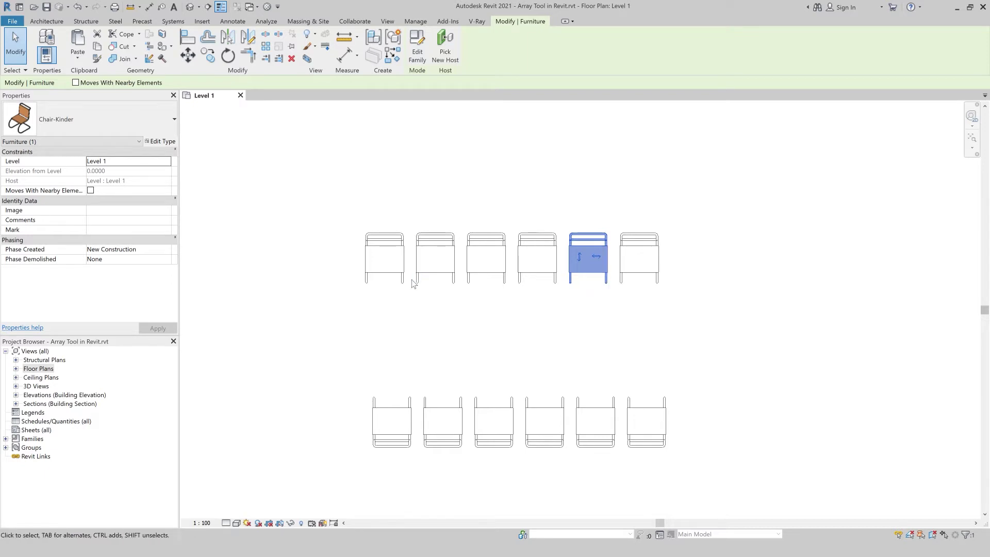
pyautogui.click(392, 258)
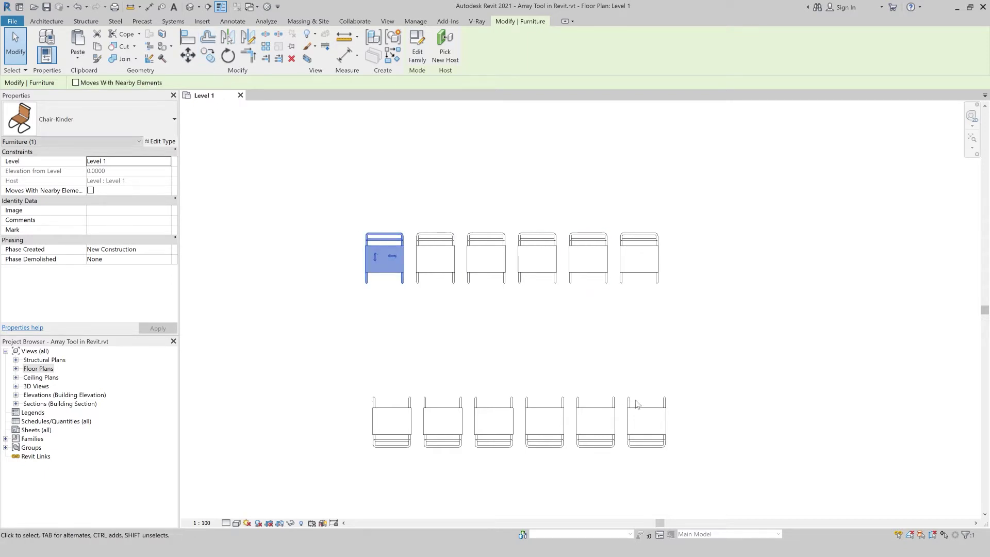
pyautogui.moveTo(715, 414); pyautogui.dragTo(316, 438)
pyautogui.hotkey('ctrl', 'z')
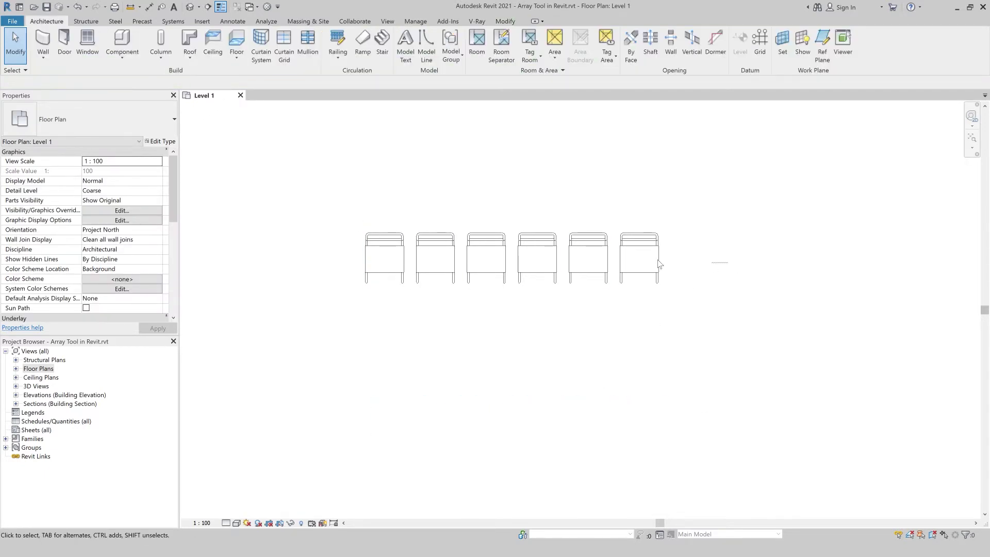
pyautogui.hotkey('ctrl', 'z')
# - Array the remaining chair into a grouped, associated horizontal row of 5 chairs
pyautogui.click(398, 261)
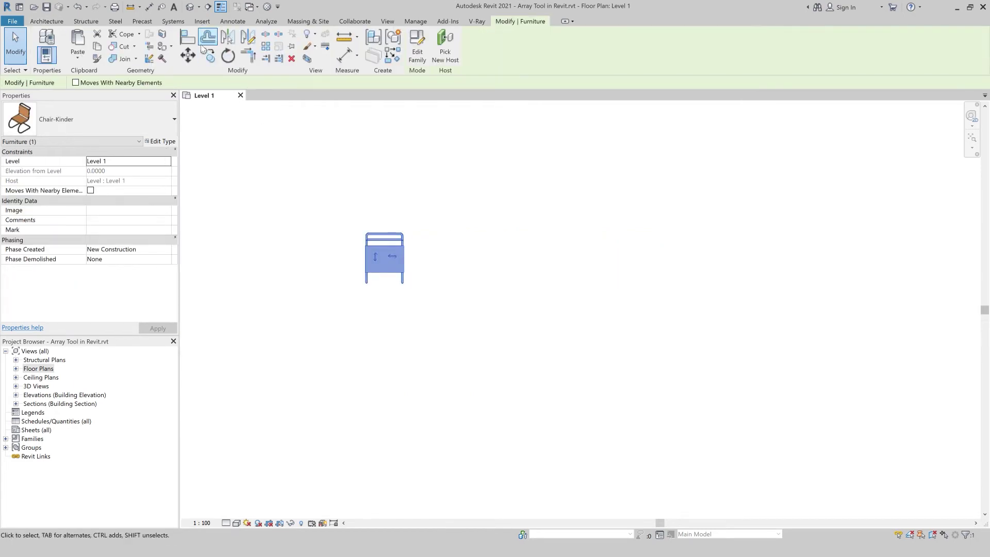
pyautogui.click(256, 55)
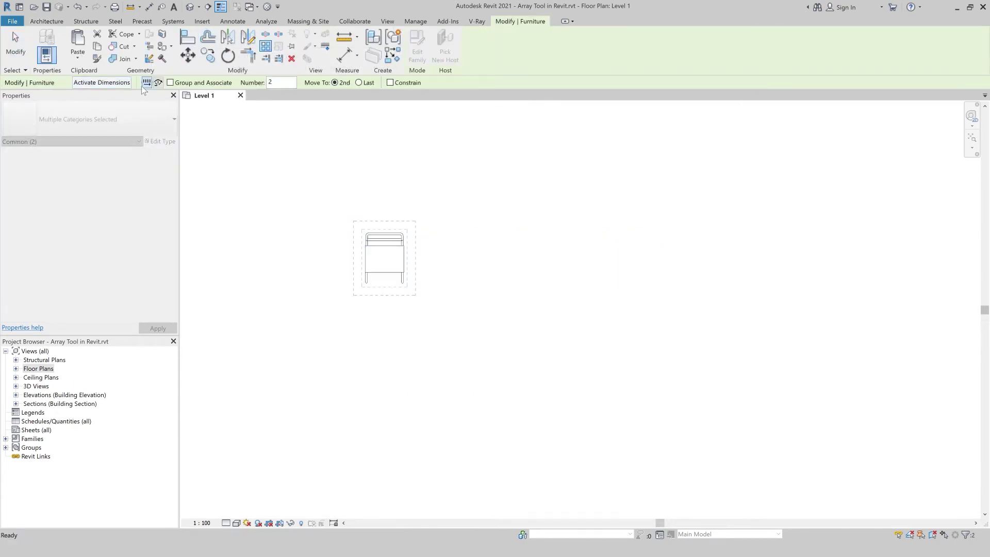
pyautogui.click(171, 83)
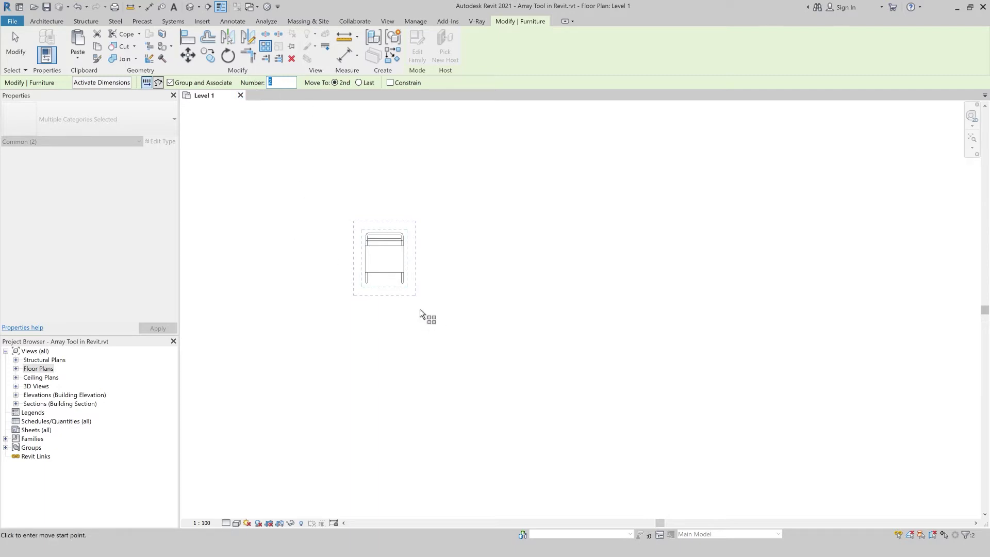
pyautogui.write('5')
pyautogui.click(383, 261)
pyautogui.click(436, 263)
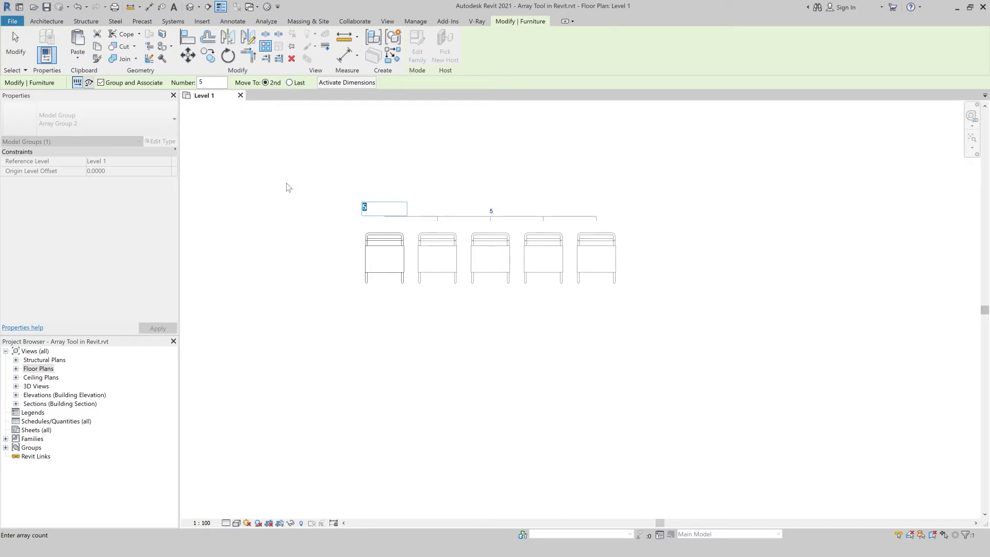
pyautogui.press('Return')
pyautogui.press('Escape')
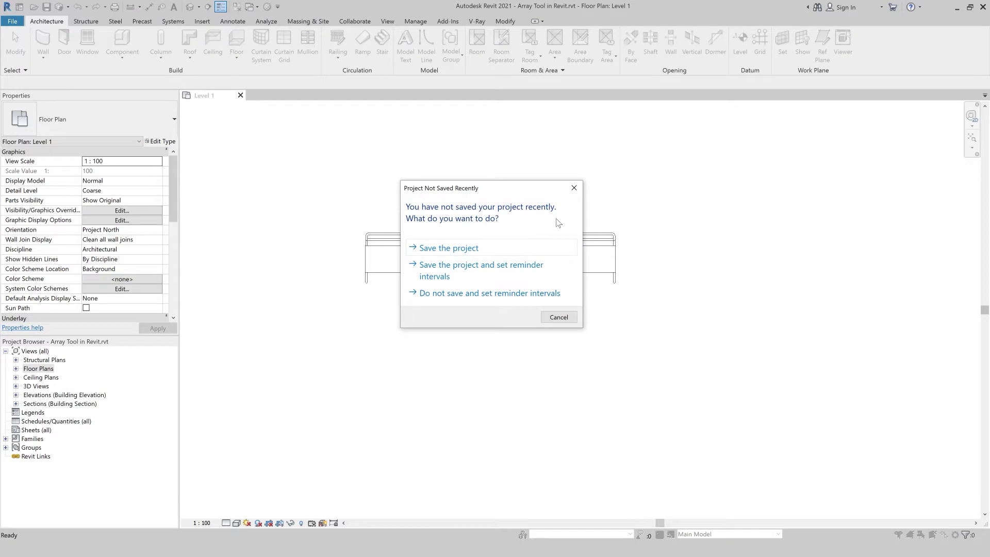
pyautogui.click(574, 188)
# - Place a Chair-Kinder below the top row and array it with Move To Last into eight chairs
pyautogui.press('c')
pyautogui.press('m')
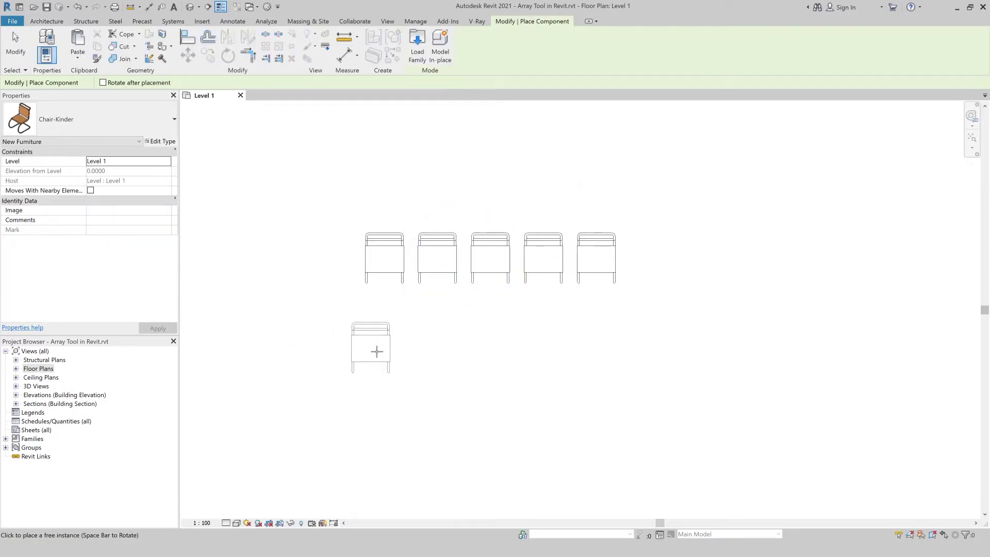
pyautogui.click(389, 358)
pyautogui.press('Escape')
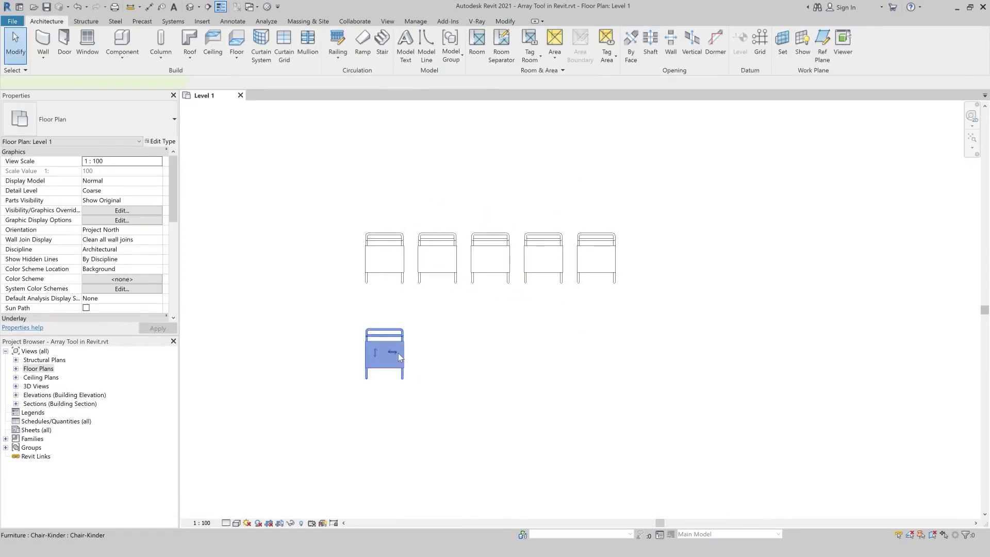
pyautogui.click(265, 46)
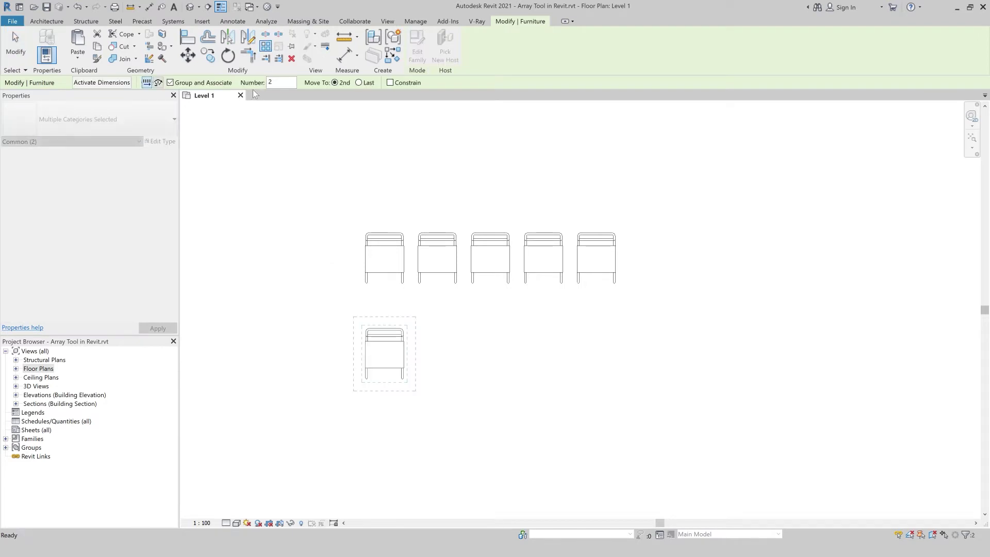
pyautogui.scroll(-2, 221, 144)
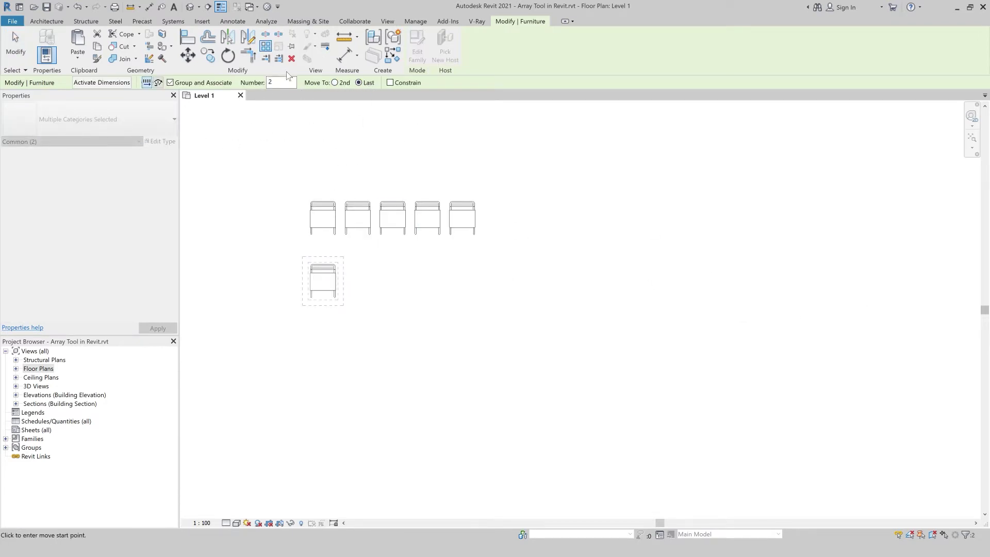
pyautogui.click(324, 282)
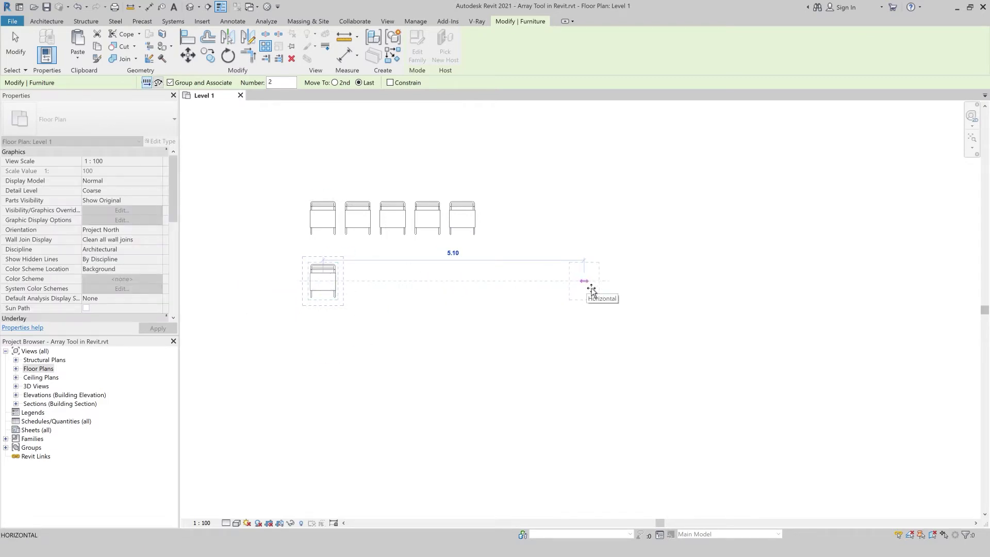
pyautogui.click(613, 282)
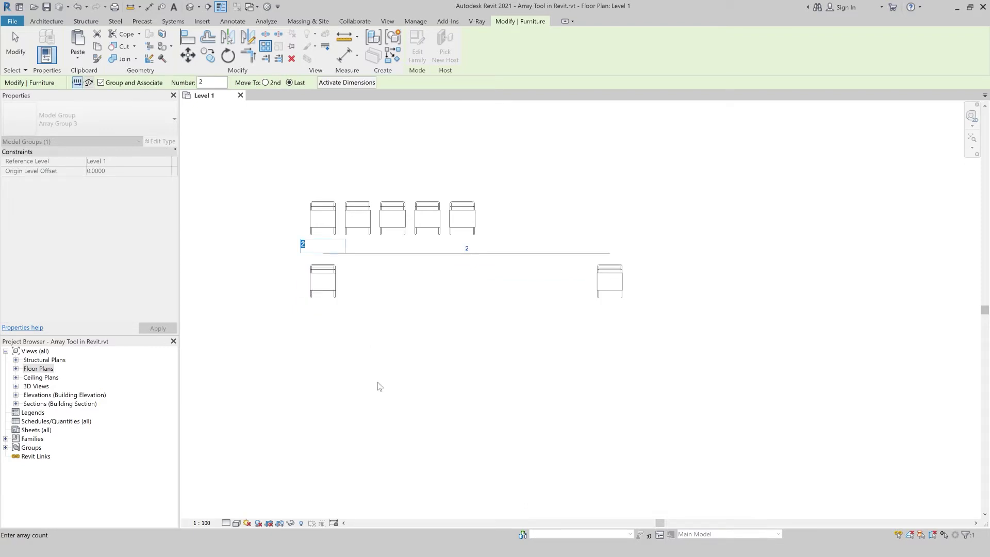
pyautogui.write('10')
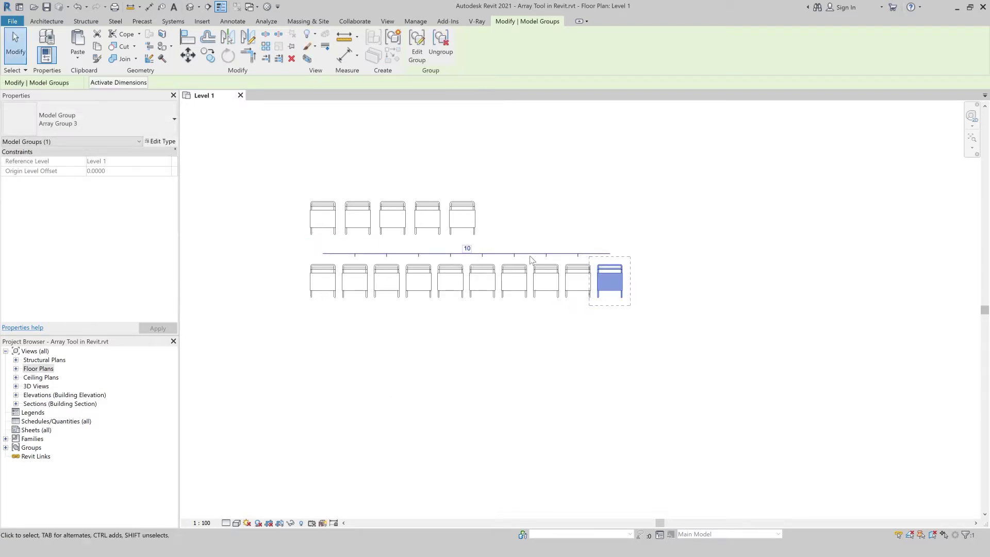
pyautogui.click(468, 248)
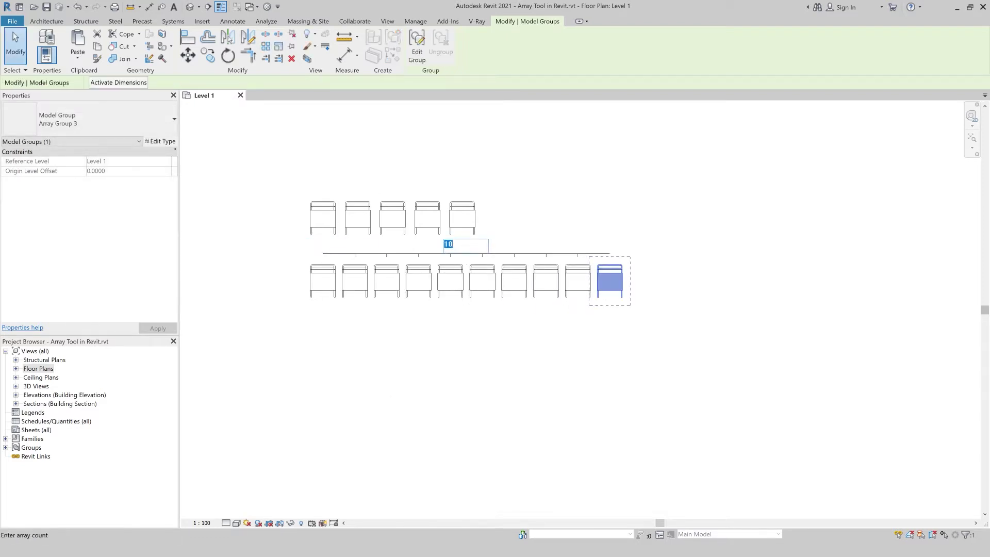
pyautogui.write('8')
pyautogui.press('Return')
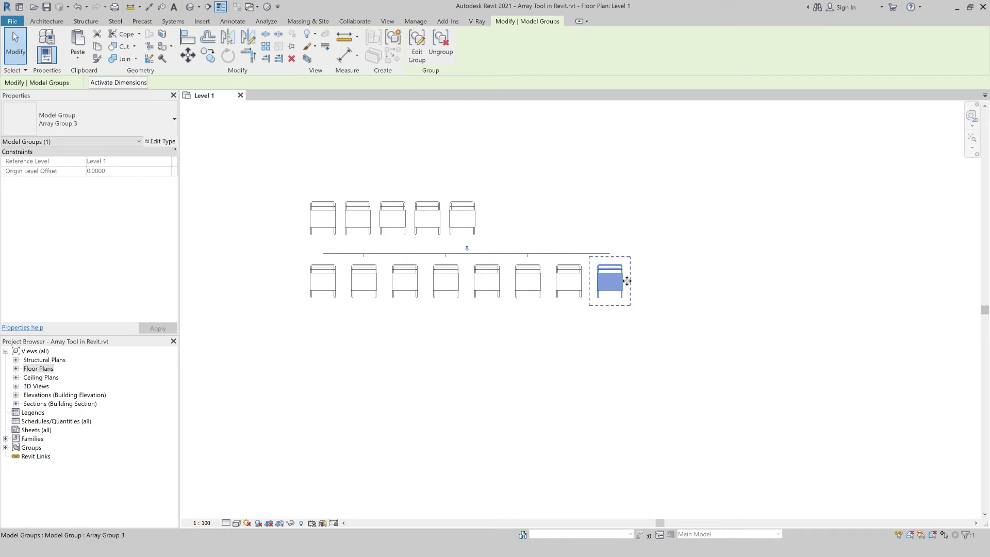
# - Stretch the five-chair top row so its end sits above the last lower chair
pyautogui.click(463, 223)
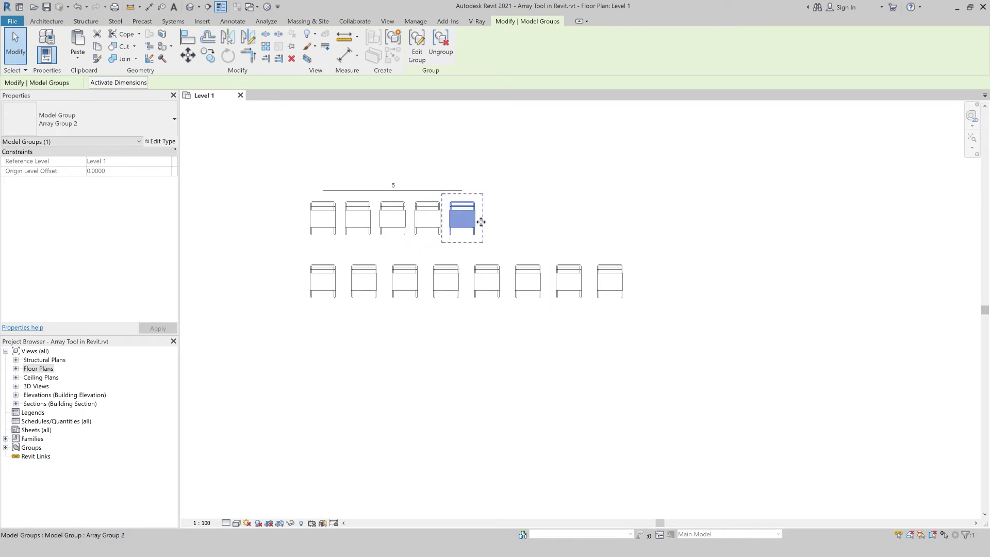
pyautogui.moveTo(479, 221); pyautogui.dragTo(623, 222)
pyautogui.click(623, 222)
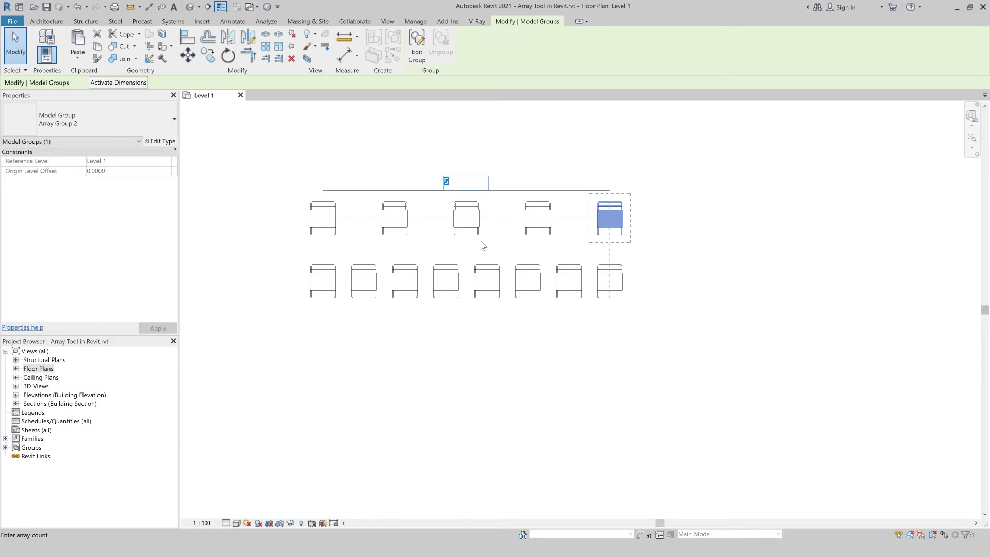
pyautogui.press('Return')
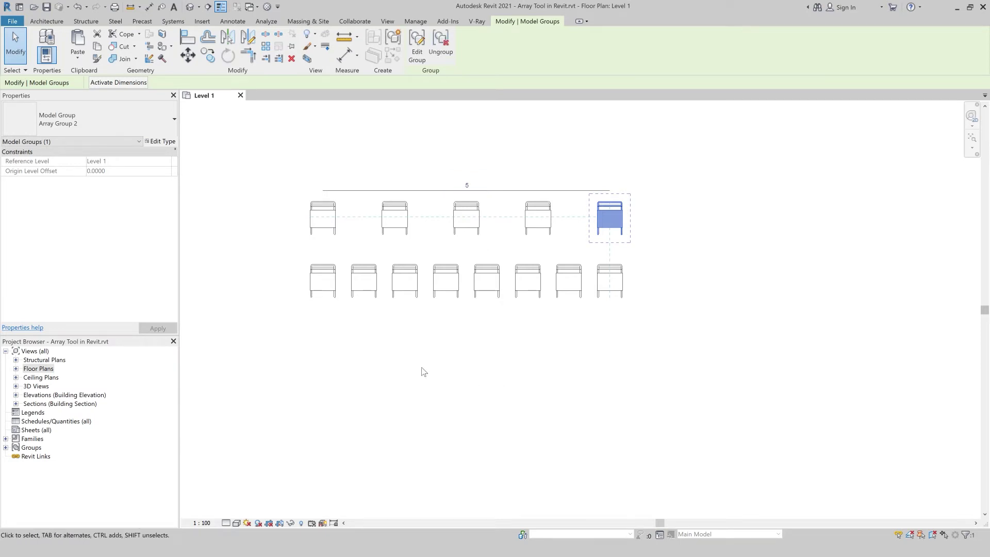
pyautogui.click(302, 384)
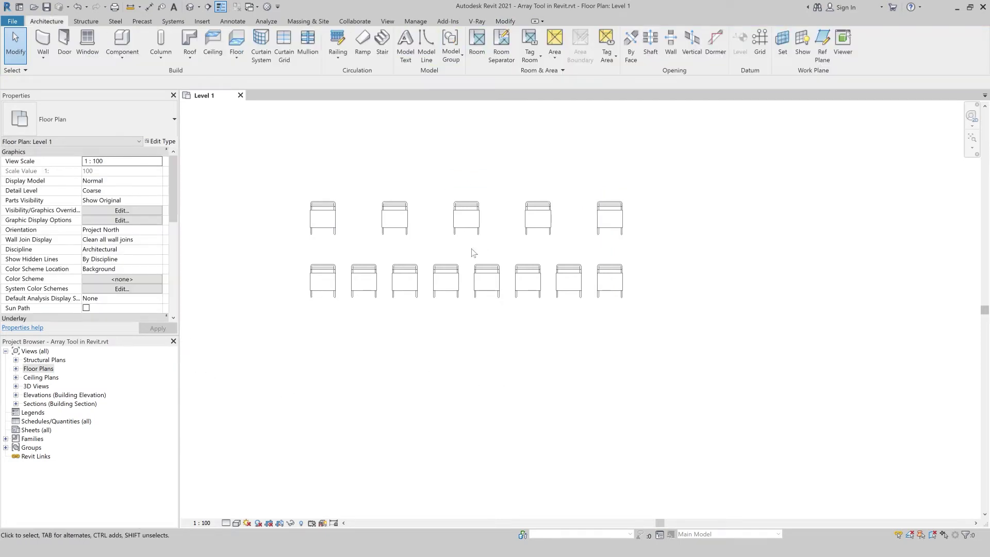
# - Place a new Chair-Kinder below the two rows and start an array of it
pyautogui.click(122, 41)
pyautogui.click(328, 362)
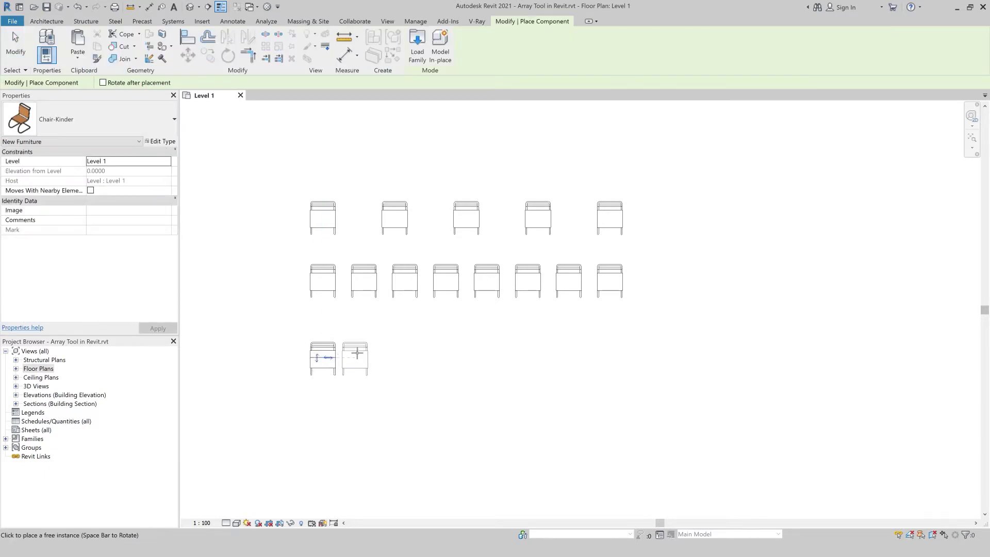
pyautogui.press('Escape')
pyautogui.press('a')
pyautogui.press('r')
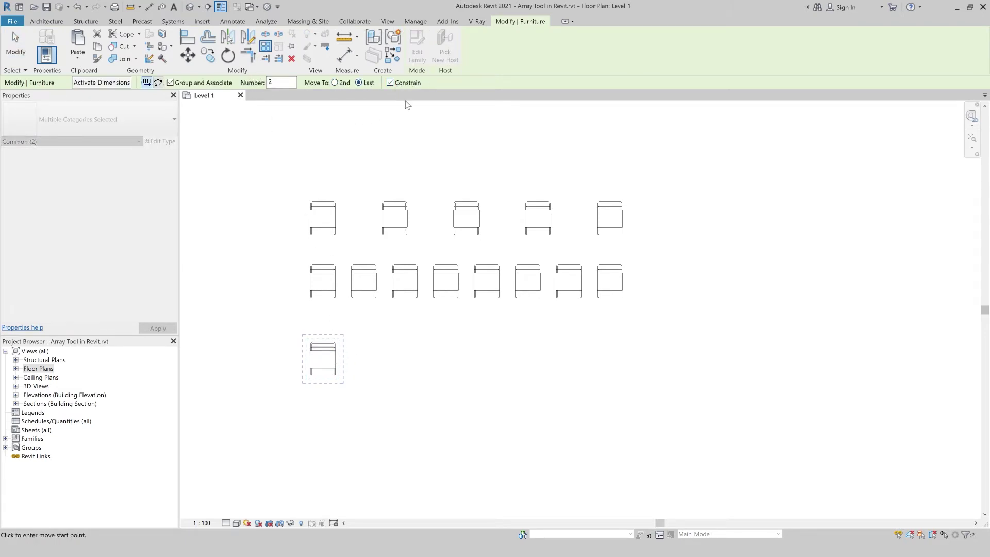
pyautogui.moveTo(348, 466); pyautogui.dragTo(350, 430, button='middle')
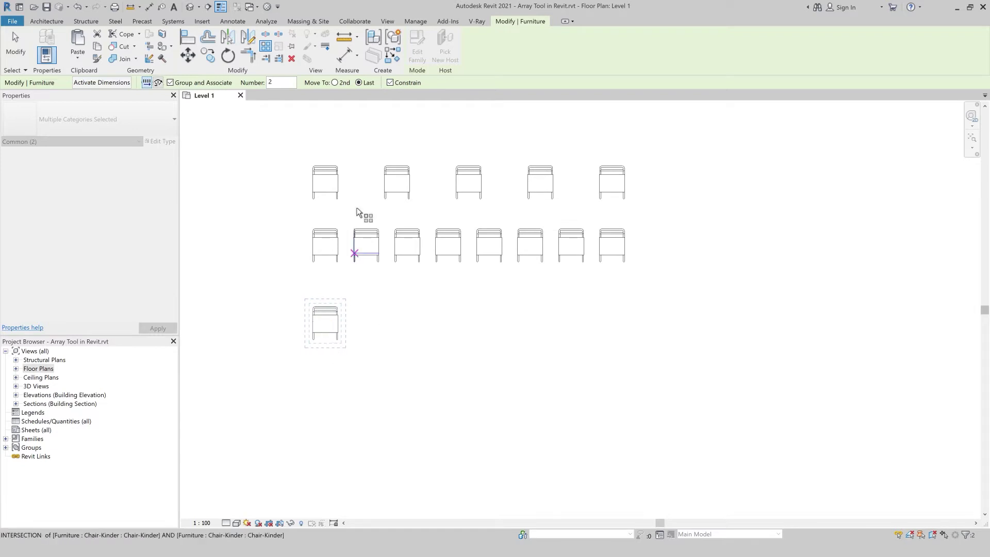
# - Array six chairs diagonally at 45° with Move To 2nd, then drag the second closer to tighten spacing
pyautogui.click(329, 324)
pyautogui.write('5')
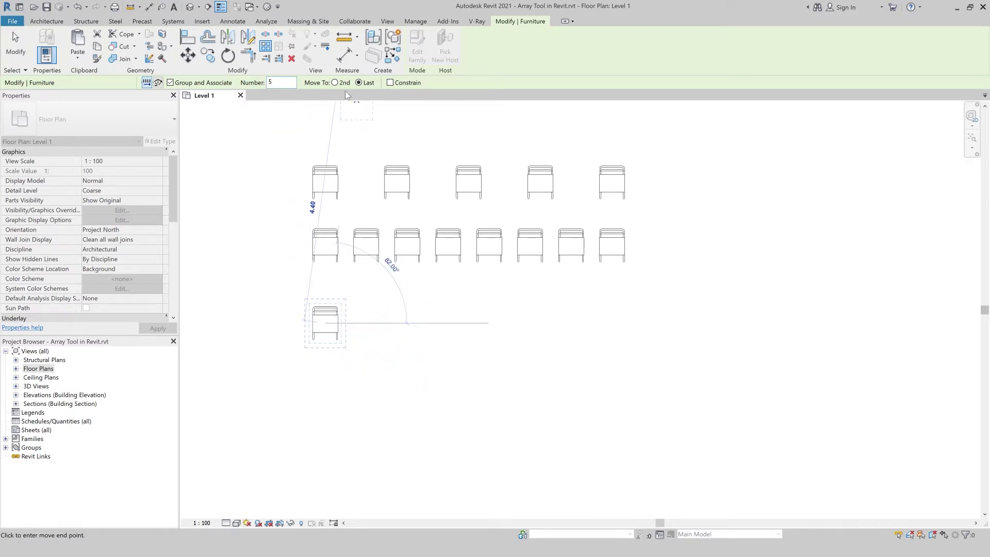
pyautogui.click(335, 83)
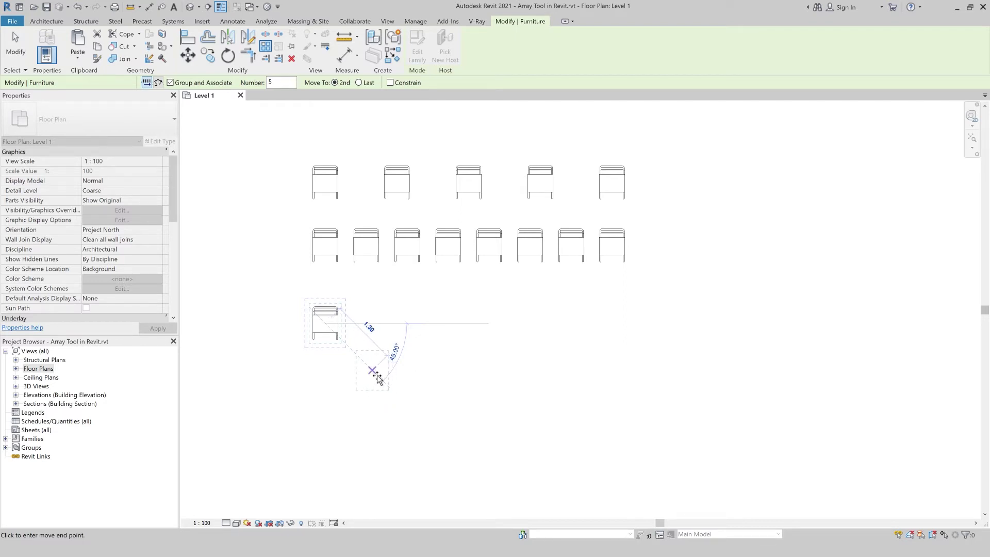
pyautogui.click(377, 378)
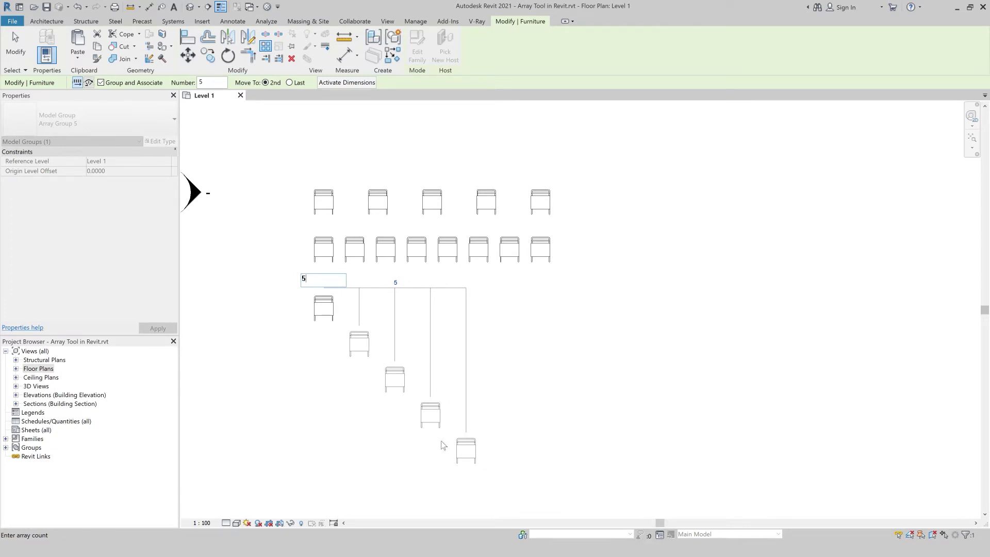
pyautogui.press('Return')
pyautogui.click(366, 350)
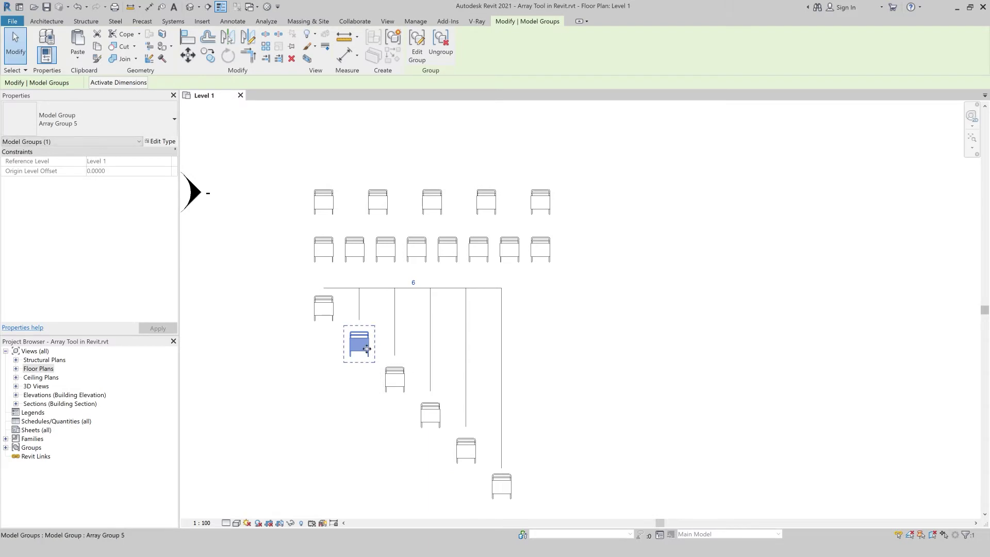
pyautogui.moveTo(366, 346); pyautogui.dragTo(352, 330)
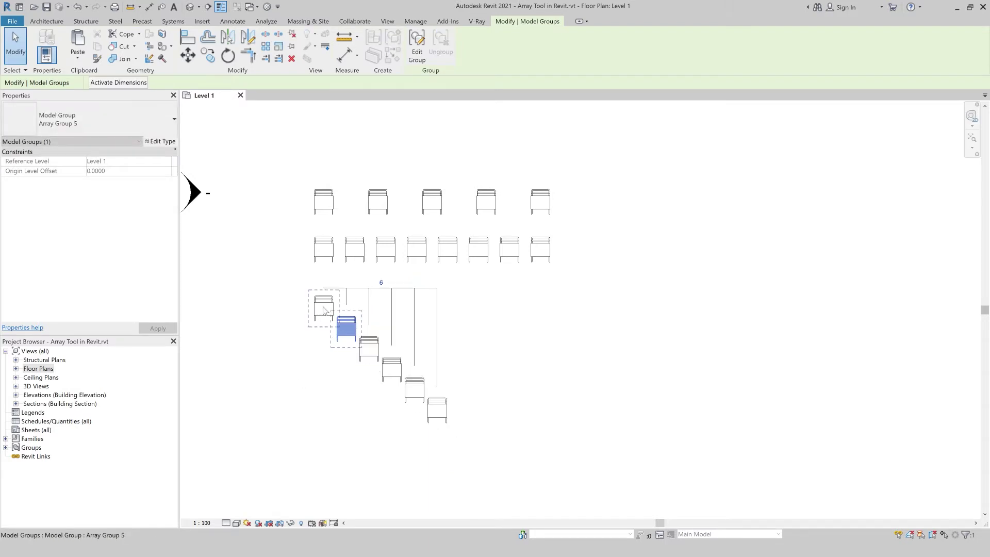
# - Inside the diagonal chair group, mirror the chair across a drawn axis and finish the group
pyautogui.doubleClick(326, 311)
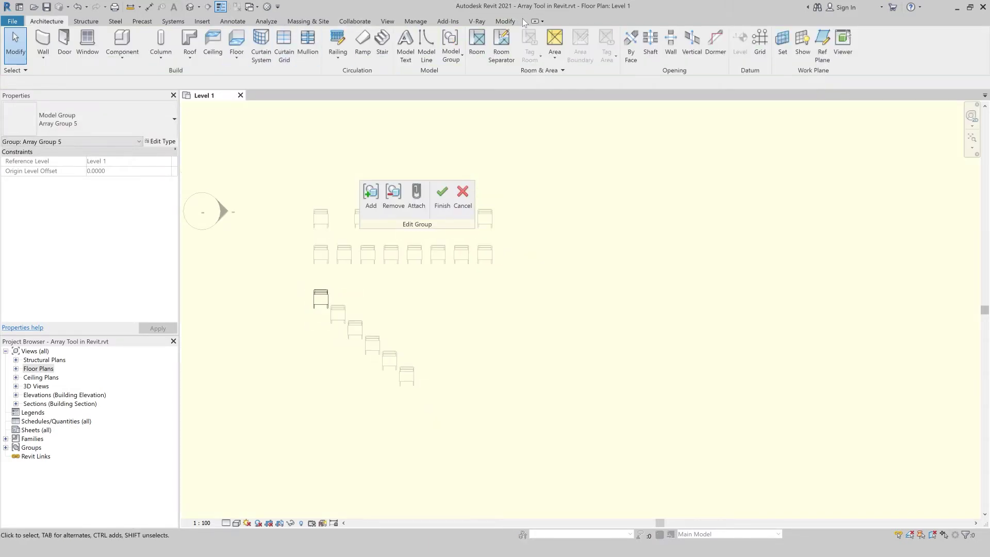
pyautogui.click(506, 22)
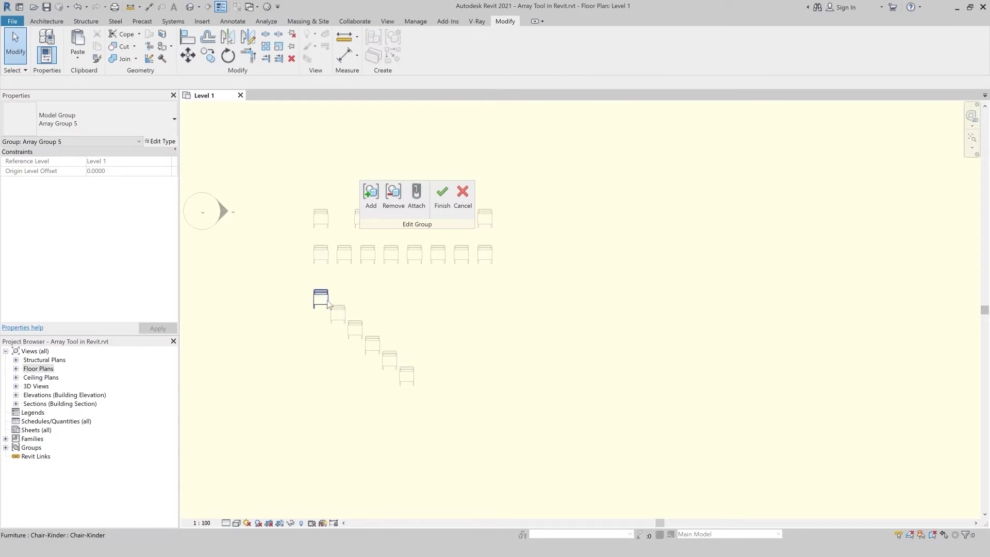
pyautogui.click(320, 298)
pyautogui.click(248, 38)
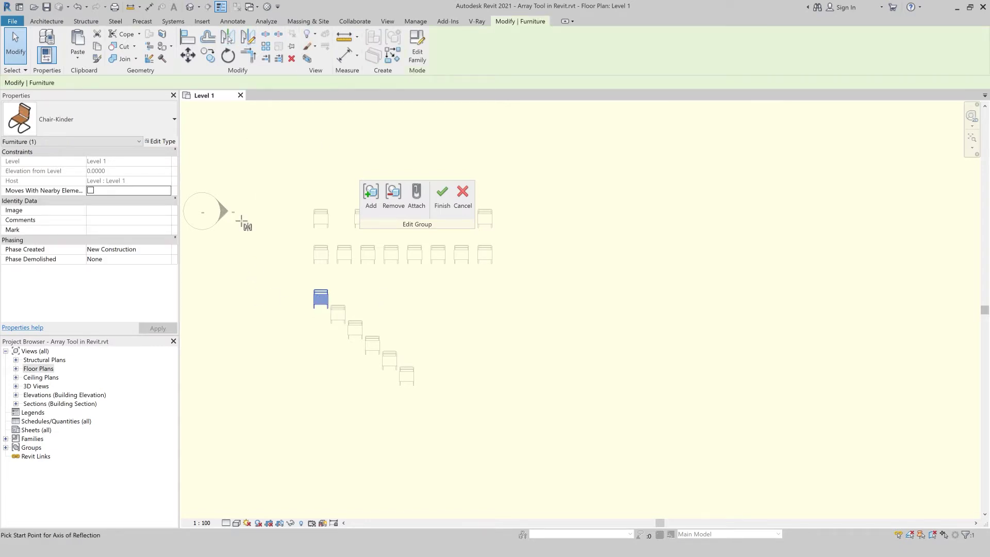
pyautogui.click(298, 316)
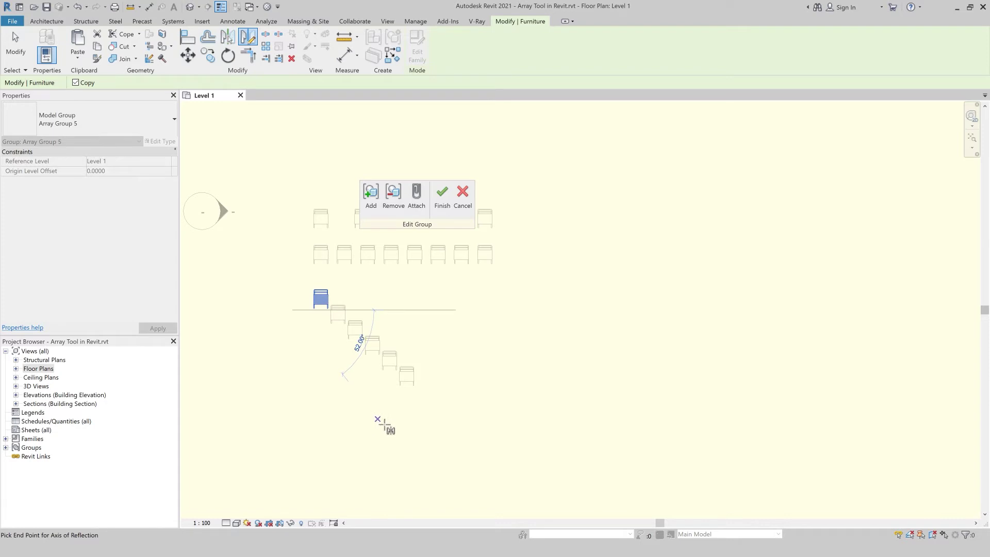
pyautogui.click(405, 431)
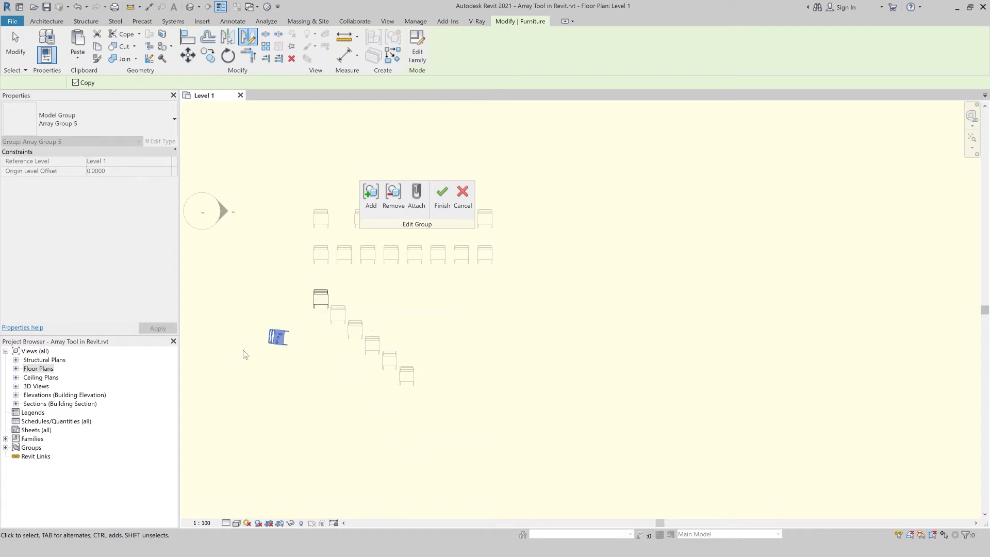
pyautogui.click(442, 196)
pyautogui.click(230, 281)
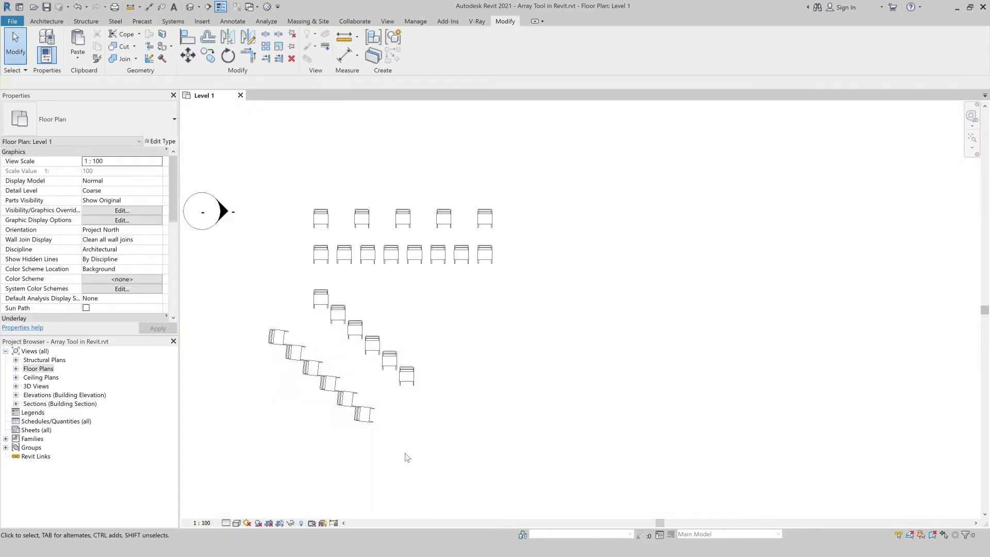
# - Crossing-window select all 19 chair array groups on the plan
pyautogui.moveTo(453, 446); pyautogui.dragTo(277, 208)
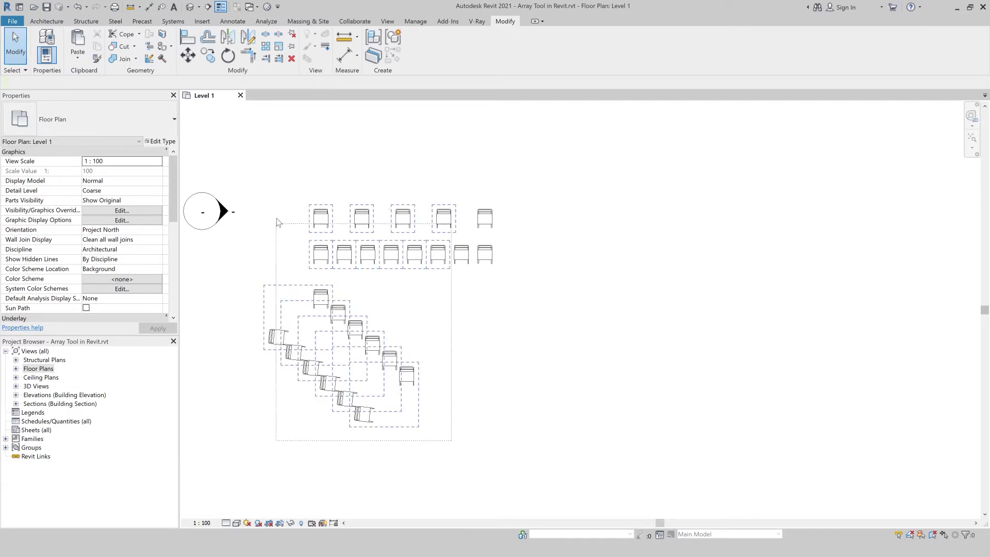
pyautogui.click(496, 330)
pyautogui.moveTo(544, 184); pyautogui.dragTo(260, 439)
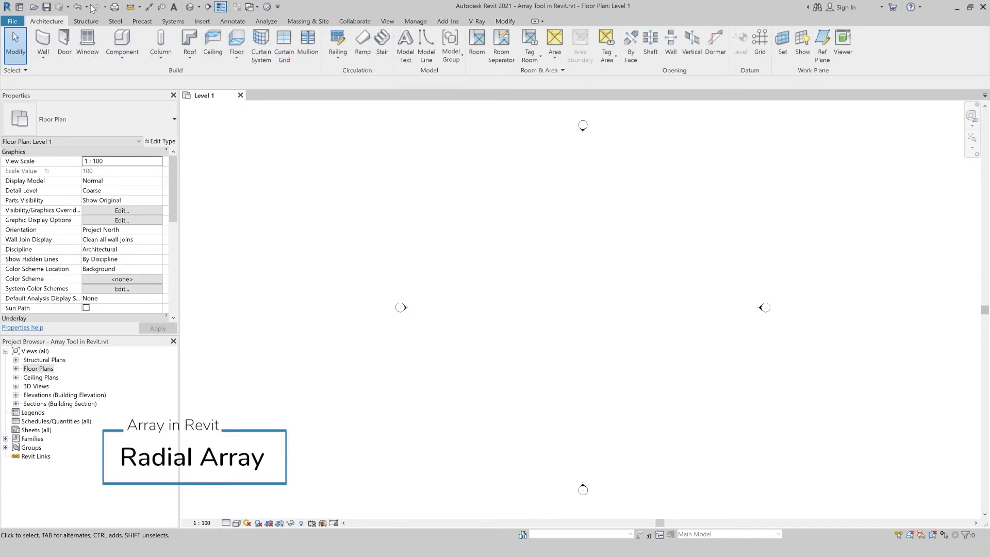
# - Place a single Chair-Kinder on the empty Level 1 plan and start a Radial array (AR) on it
pyautogui.click(122, 43)
pyautogui.scroll(4, 462, 321)
pyautogui.scroll(2, 448, 308)
pyautogui.click(440, 310)
pyautogui.press('Escape')
pyautogui.press('Escape')
pyautogui.click(445, 310)
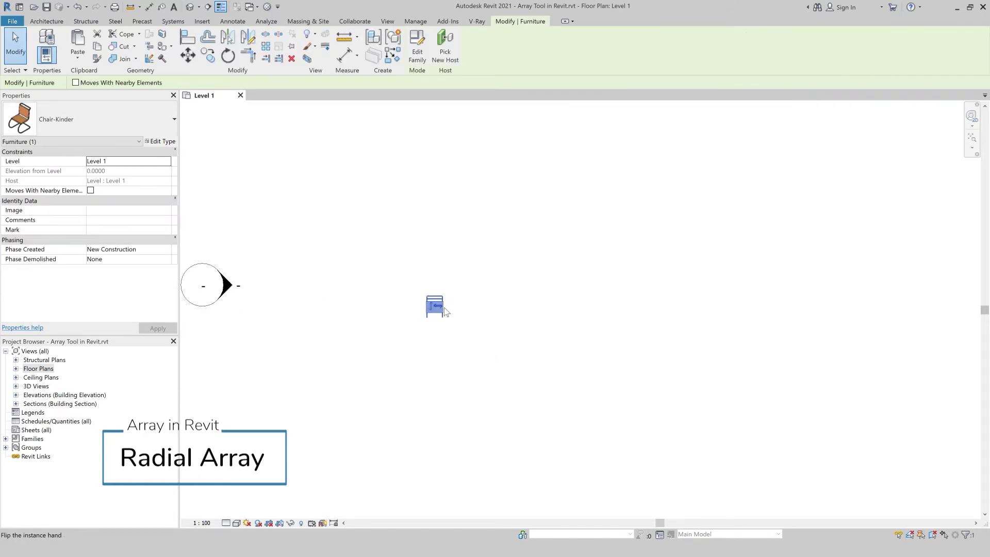
pyautogui.press('a')
pyautogui.press('r')
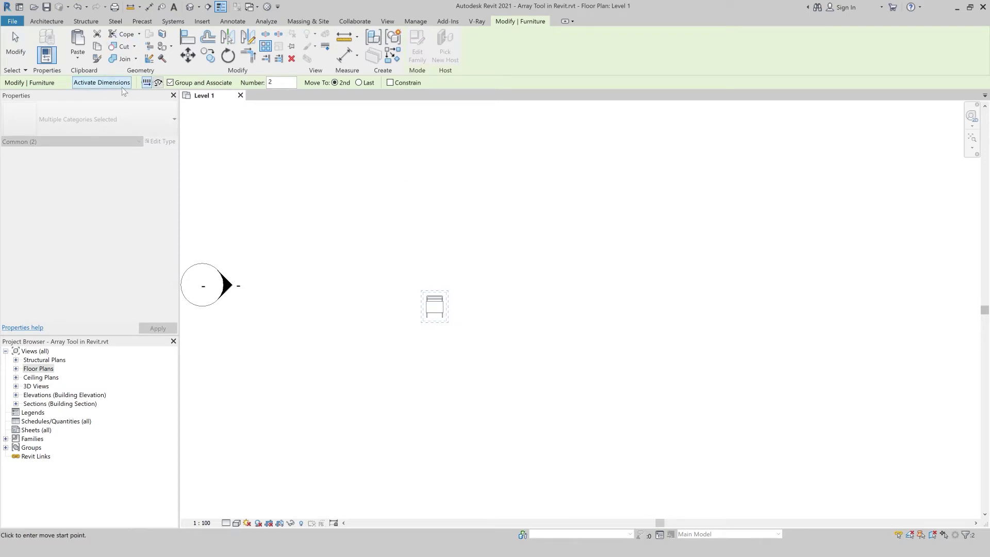
pyautogui.click(158, 83)
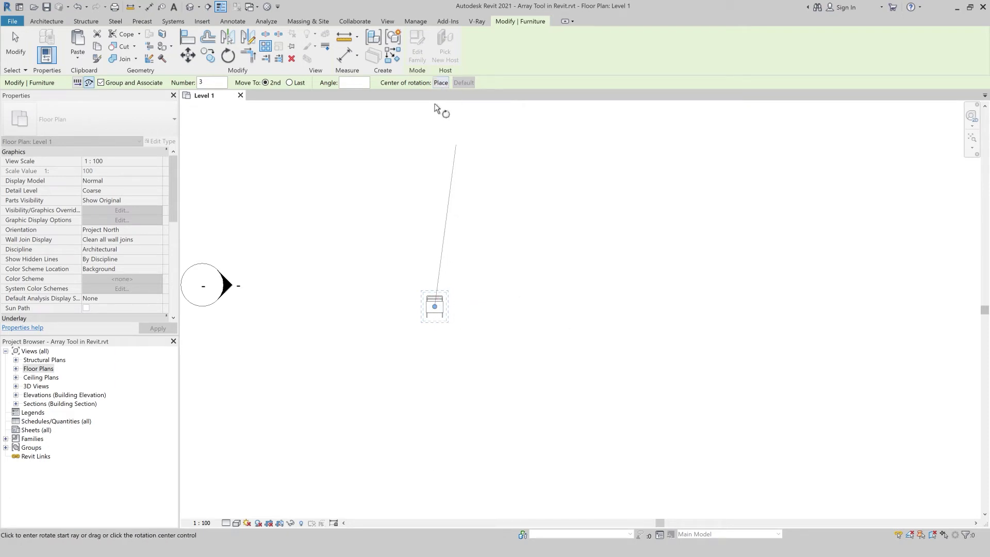
# - Create a six-chair radial array around the chair's own centre, starting from a ray straight up
pyautogui.moveTo(436, 307); pyautogui.dragTo(445, 252)
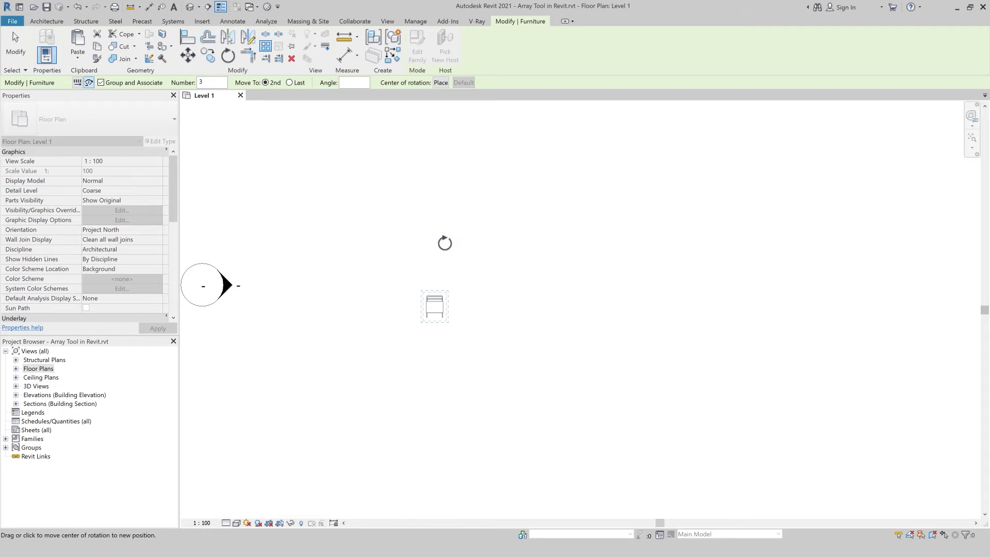
pyautogui.click(435, 207)
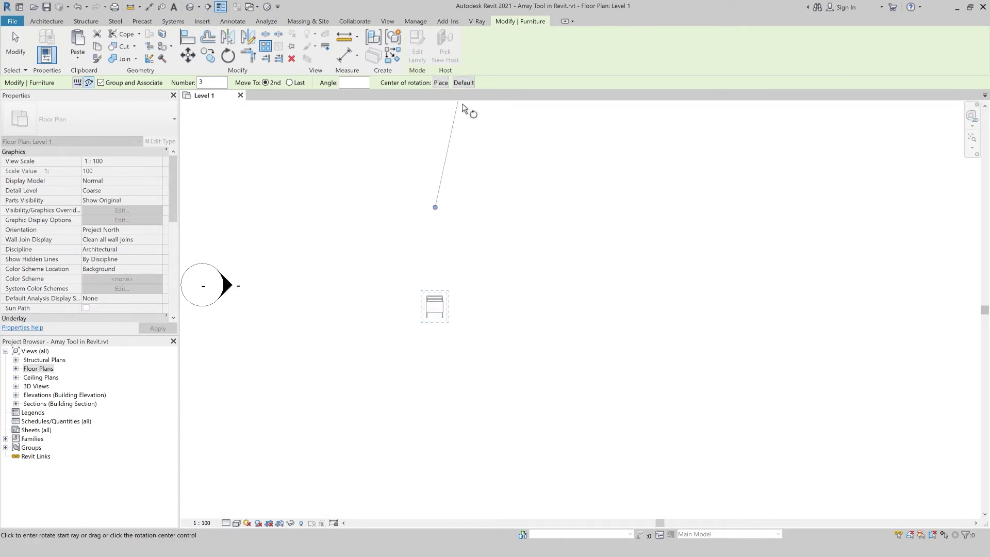
pyautogui.click(464, 83)
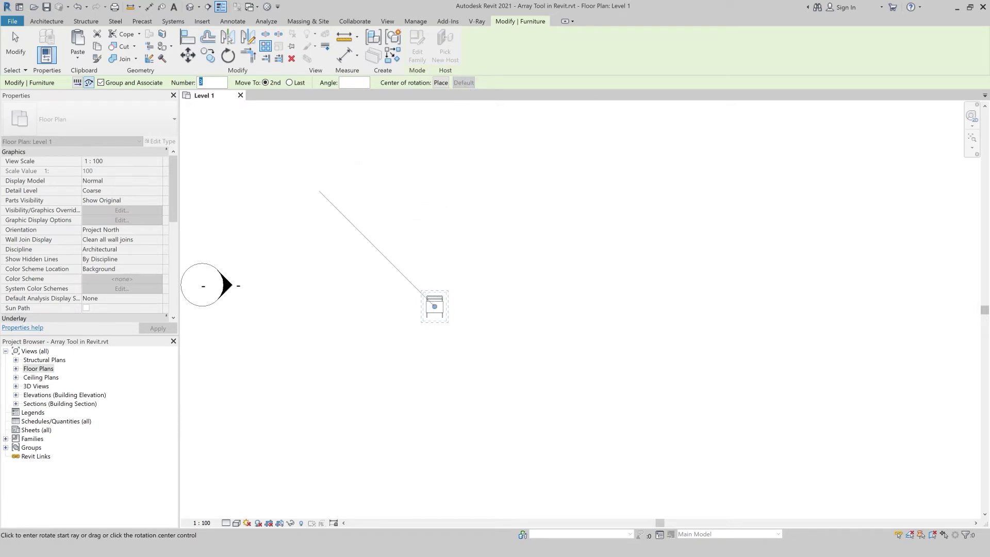
pyautogui.write('6')
pyautogui.click(434, 203)
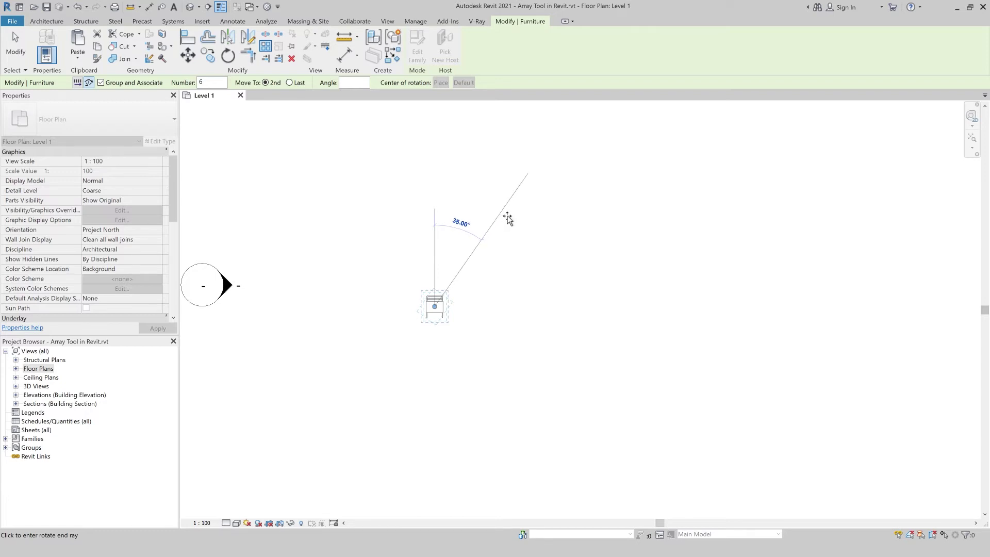
pyautogui.click(506, 217)
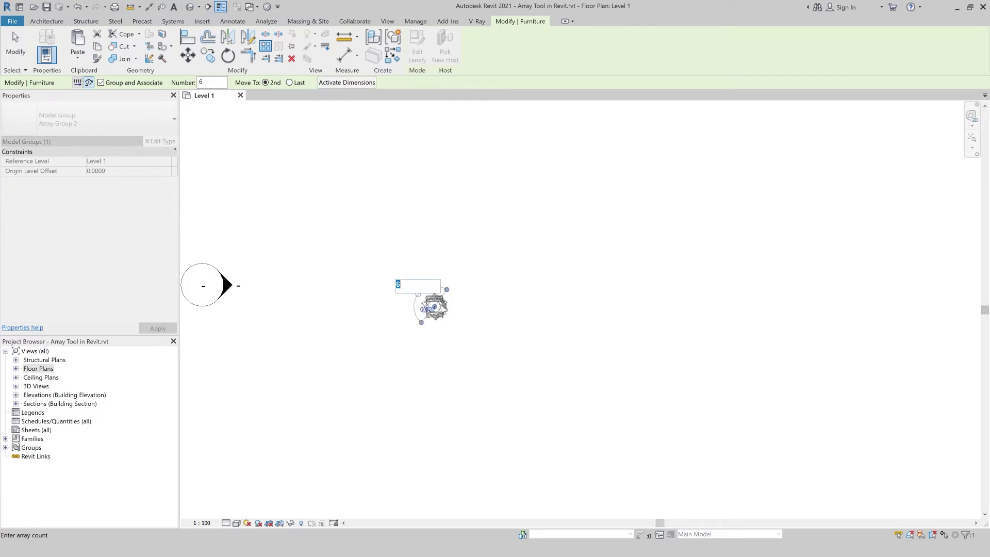
pyautogui.scroll(2, 434, 332)
pyautogui.scroll(1, 437, 298)
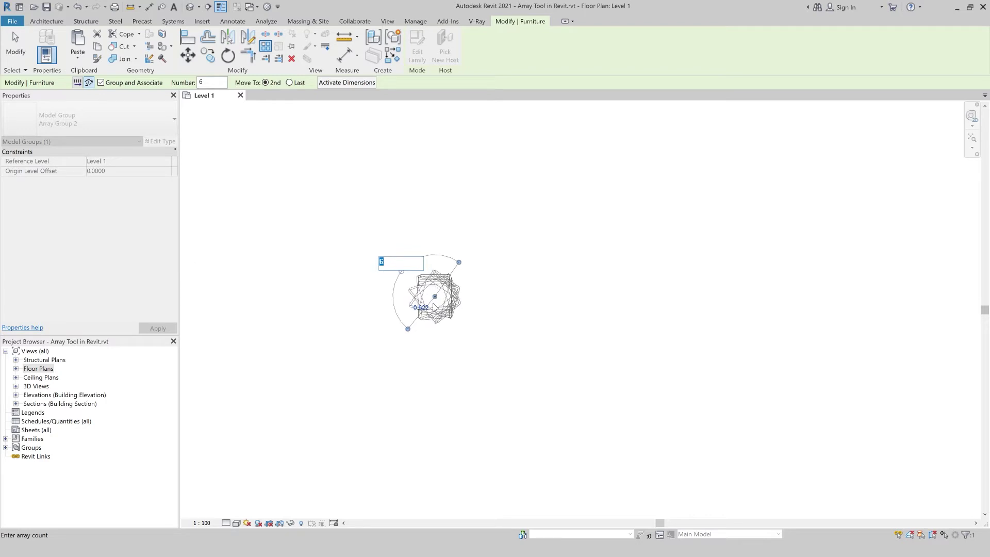
pyautogui.press('Return')
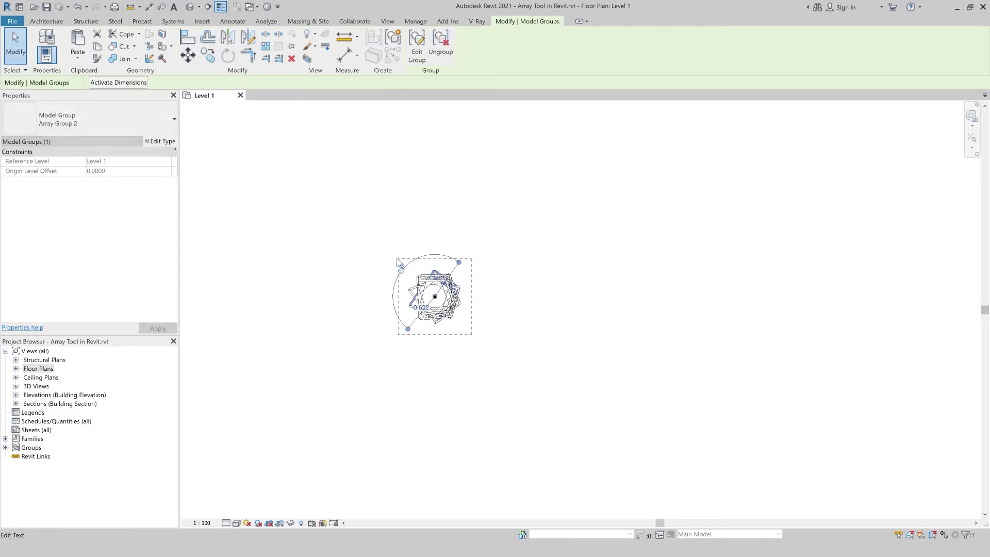
pyautogui.press('Escape')
# - Change the array's chair count, widen its arc to about 174°, then delete the whole trial array
pyautogui.click(432, 287)
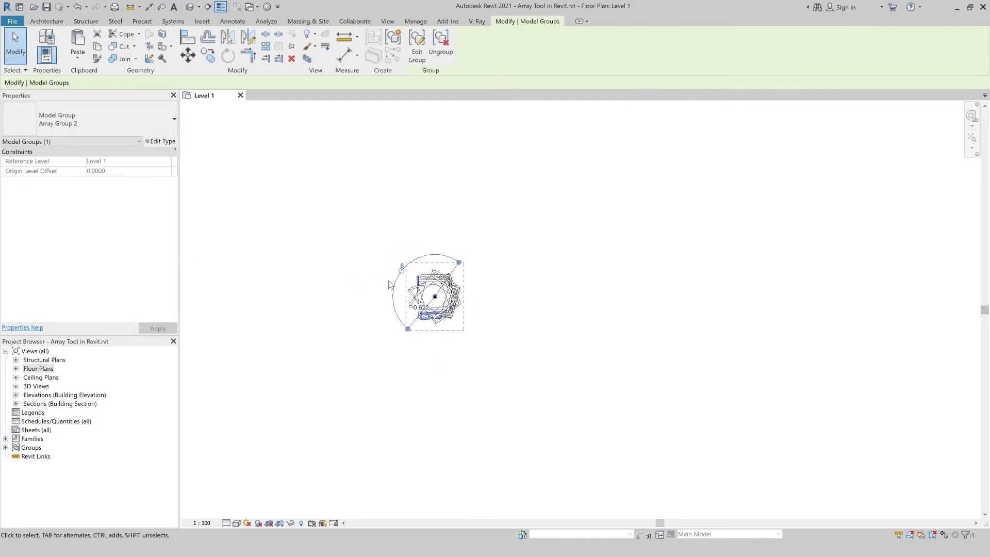
pyautogui.click(402, 266)
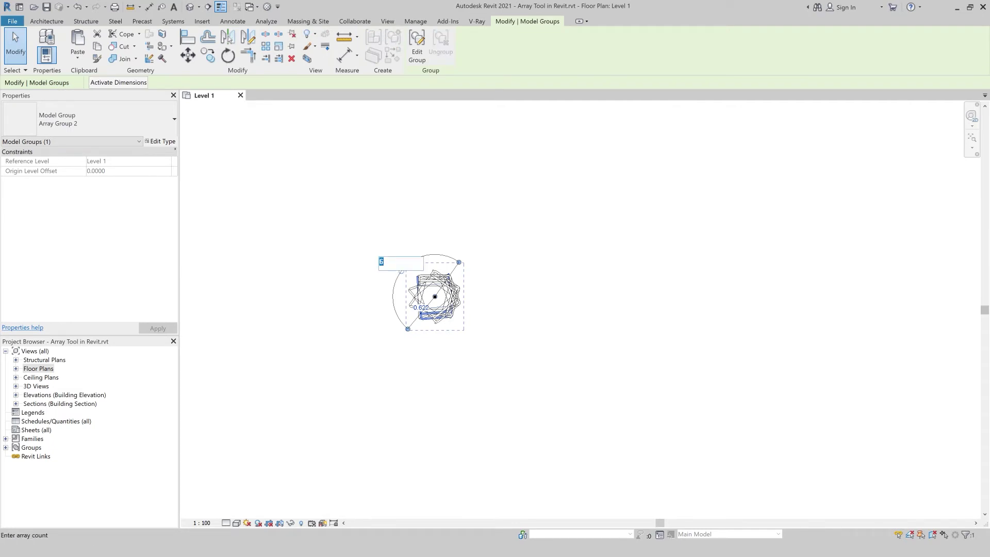
pyautogui.click(363, 302)
pyautogui.moveTo(407, 328); pyautogui.dragTo(438, 347)
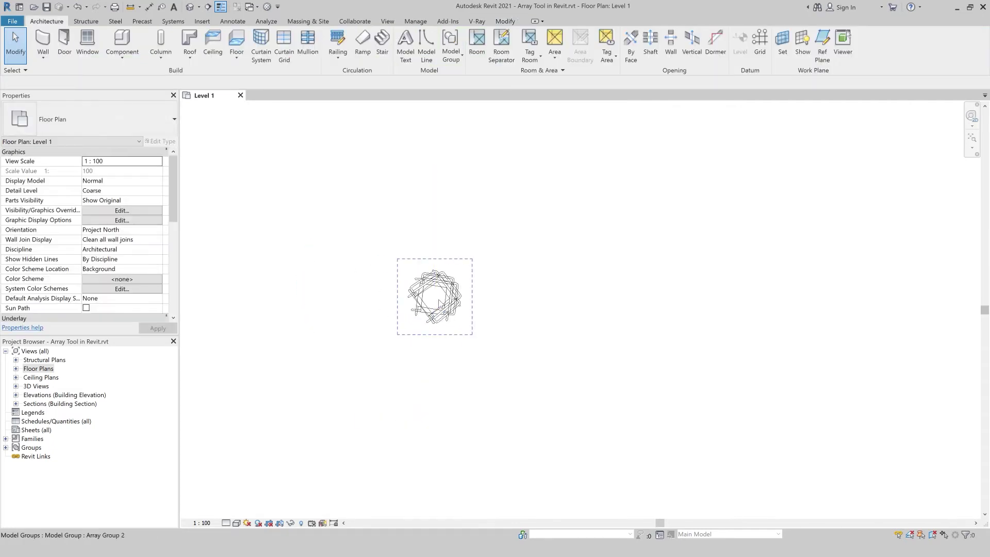
pyautogui.click(455, 324)
pyautogui.moveTo(495, 373); pyautogui.dragTo(382, 232)
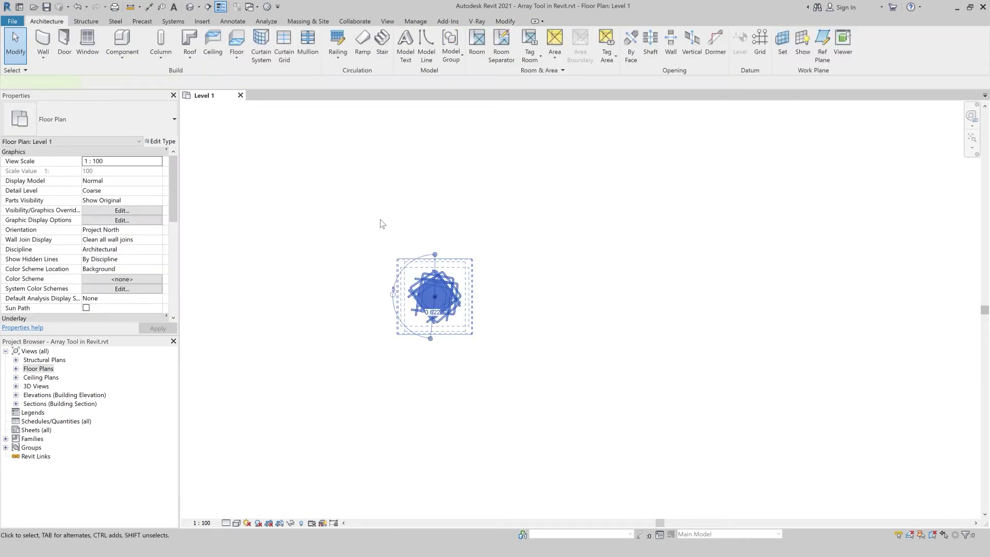
pyautogui.press('Delete')
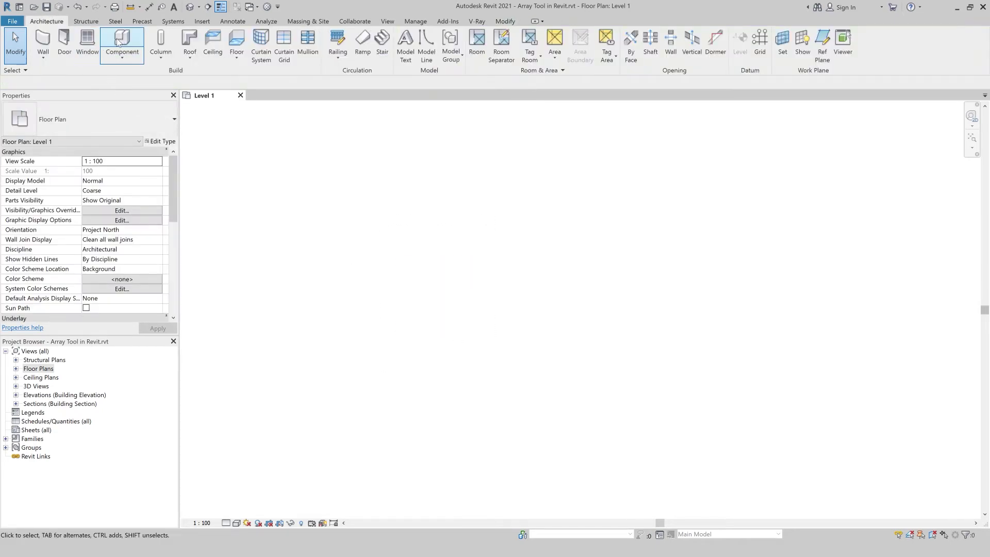
# - Place a Chair-Kinder turned 180° and start an array of it
pyautogui.click(122, 41)
pyautogui.press('space')
pyautogui.press('space')
pyautogui.click(431, 315)
pyautogui.press('Escape')
pyautogui.press('Escape')
pyautogui.click(441, 307)
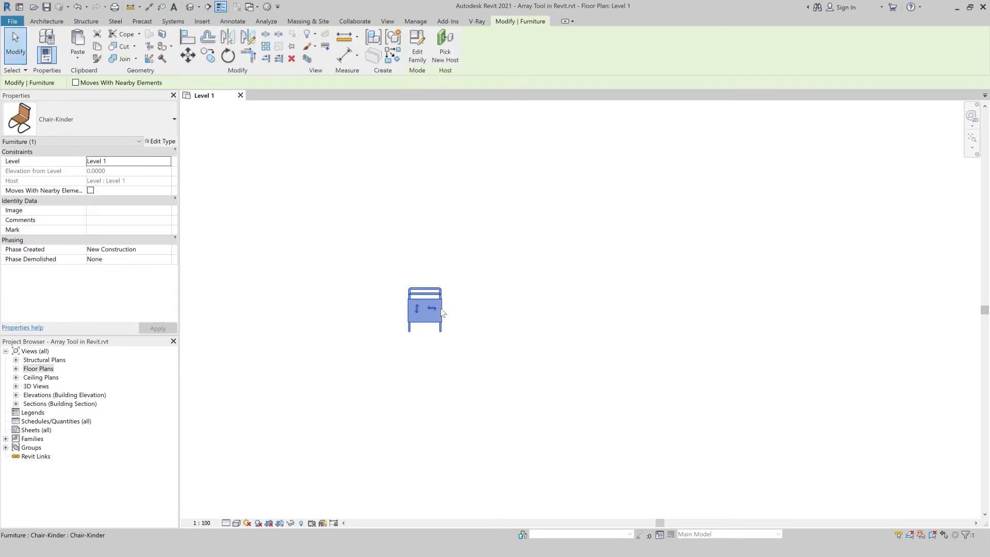
pyautogui.press('a')
pyautogui.press('r')
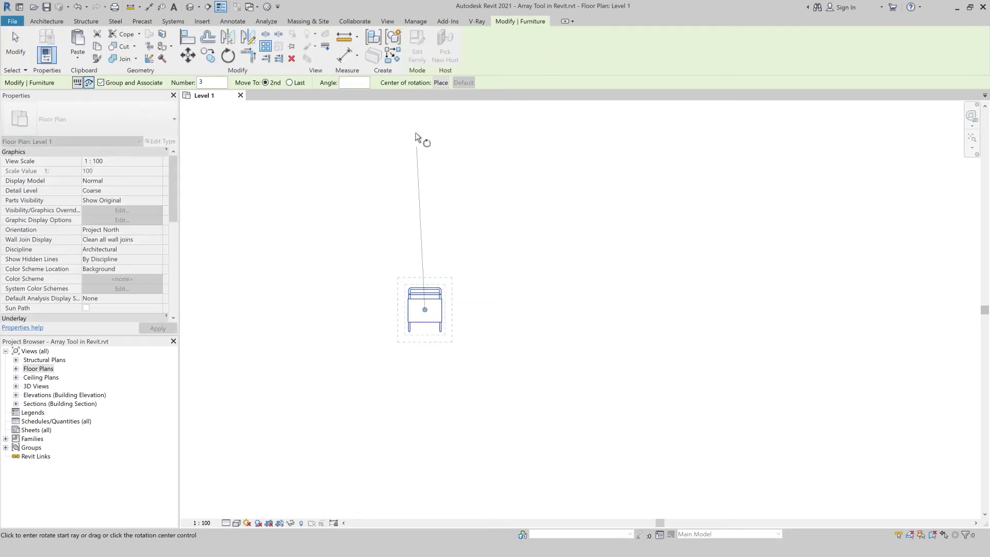
pyautogui.scroll(-3, 410, 353)
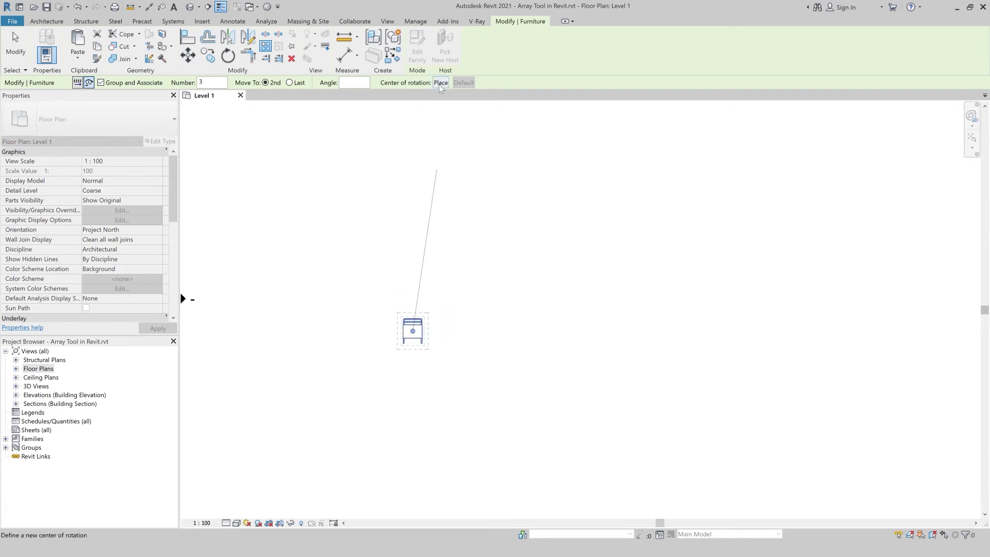
# - Make a radial array centred above the chair, start ray pointing down, end ray about 25° around
pyautogui.press('space')
pyautogui.click(409, 219)
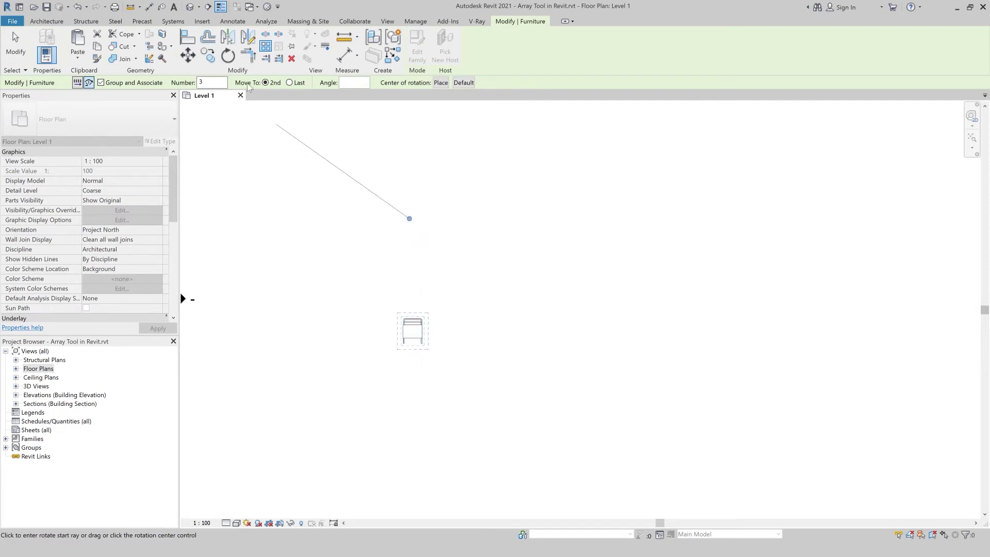
pyautogui.click(407, 415)
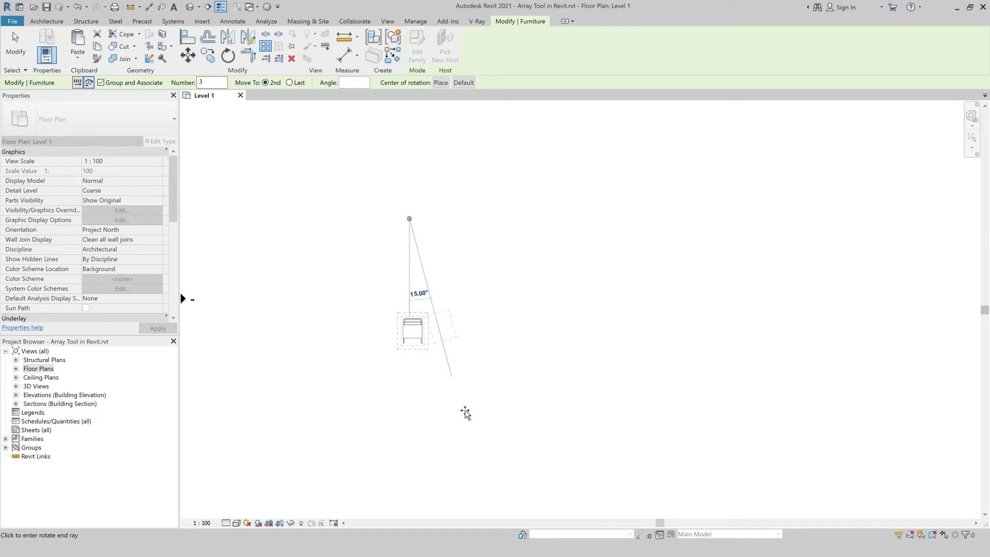
pyautogui.click(494, 395)
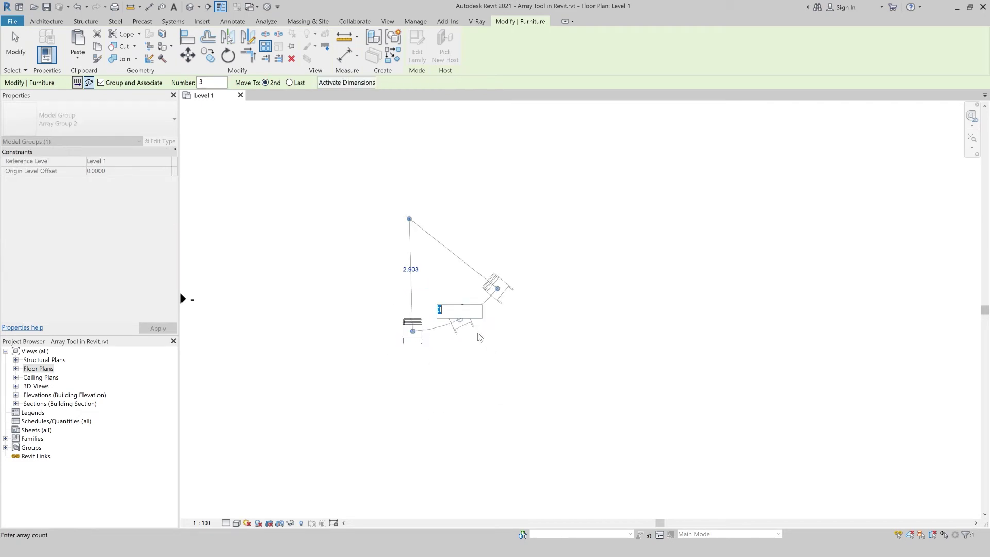
pyautogui.press('Return')
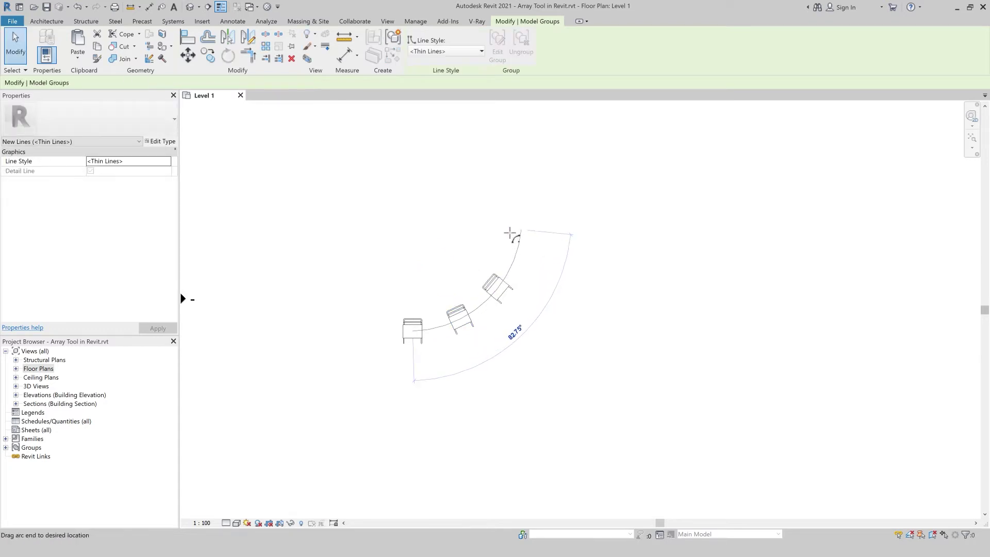
# - Set the array to 5 chairs spanning roughly a half circle, then open its group for editing
pyautogui.moveTo(508, 290); pyautogui.dragTo(513, 229)
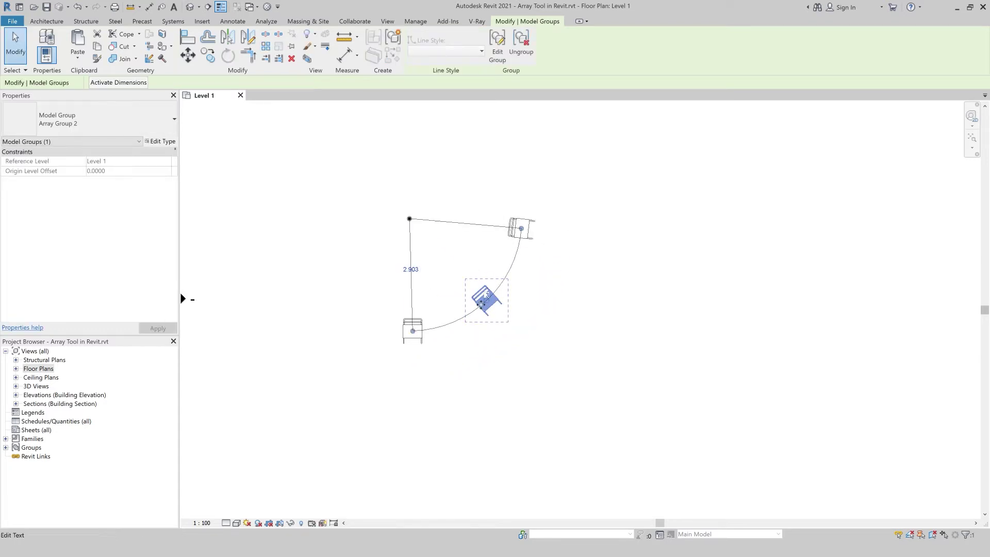
pyautogui.moveTo(413, 330); pyautogui.dragTo(394, 347)
pyautogui.click(483, 304)
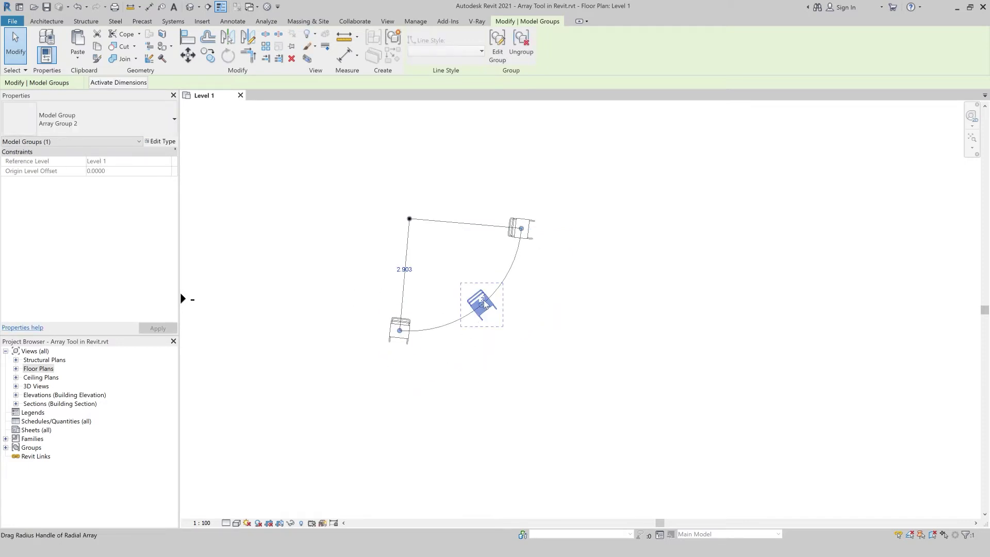
pyautogui.click(483, 301)
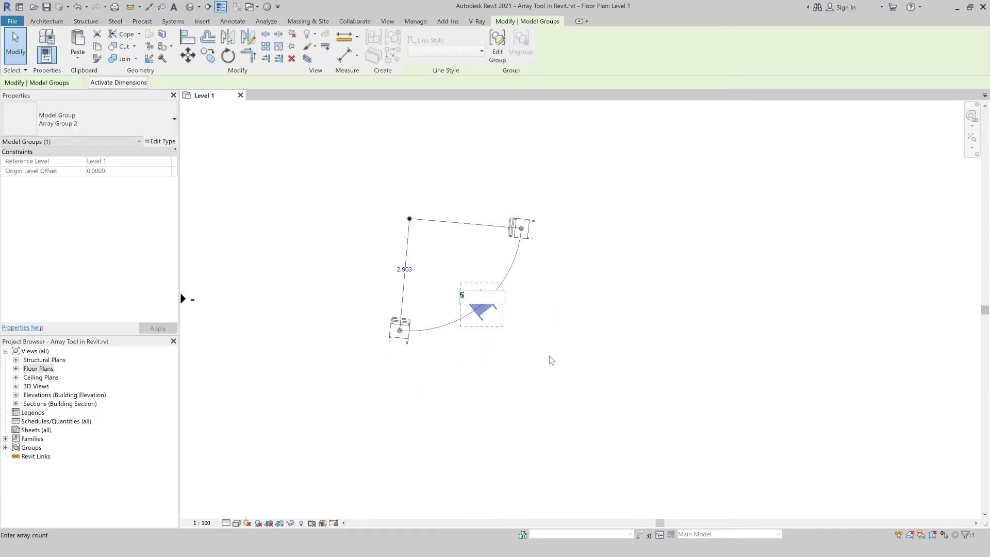
pyautogui.press('Return')
pyautogui.scroll(-2, 411, 355)
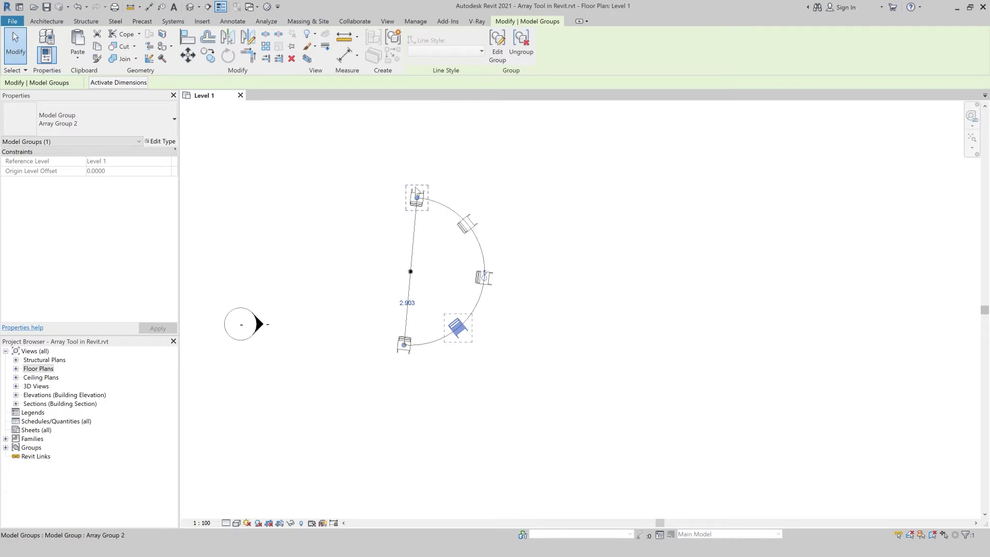
pyautogui.moveTo(416, 194); pyautogui.dragTo(401, 193)
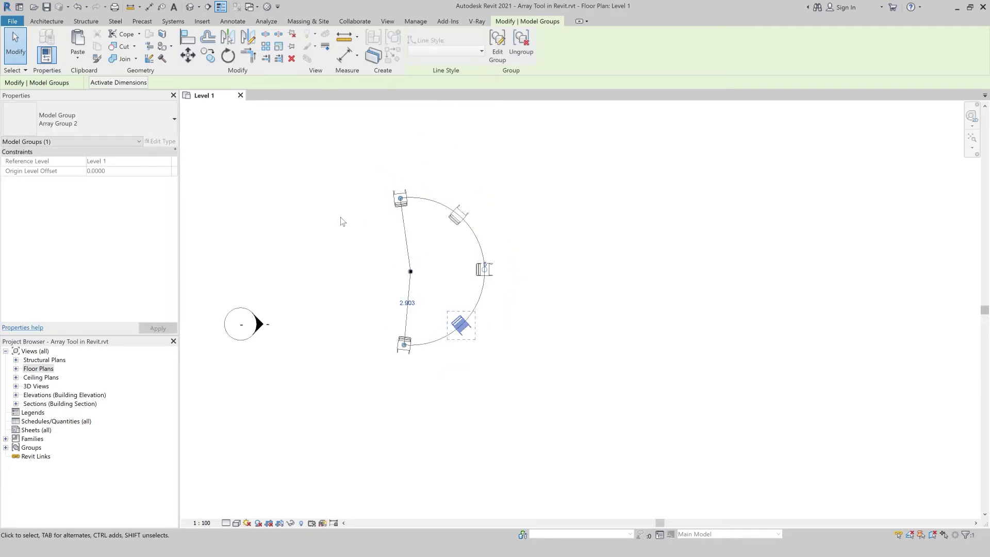
pyautogui.click(320, 261)
pyautogui.doubleClick(475, 272)
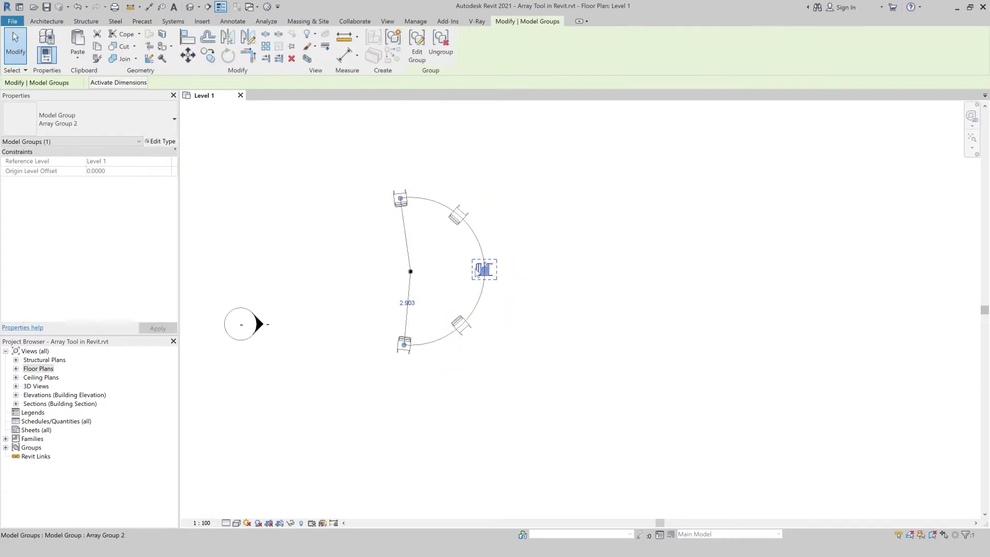
pyautogui.click(485, 268)
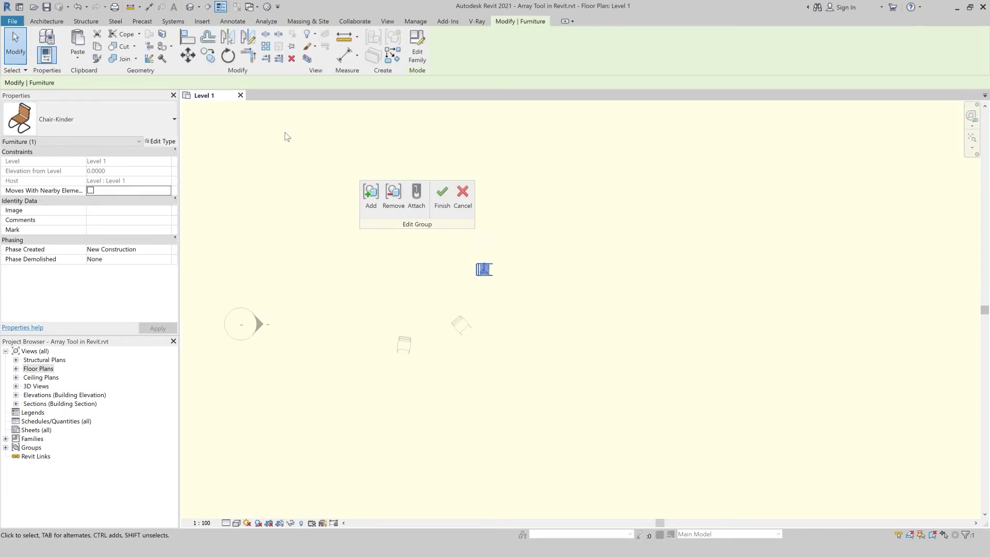
# - Inside the group, copy the chair beside the original and finish editing the group
pyautogui.click(207, 54)
pyautogui.click(489, 273)
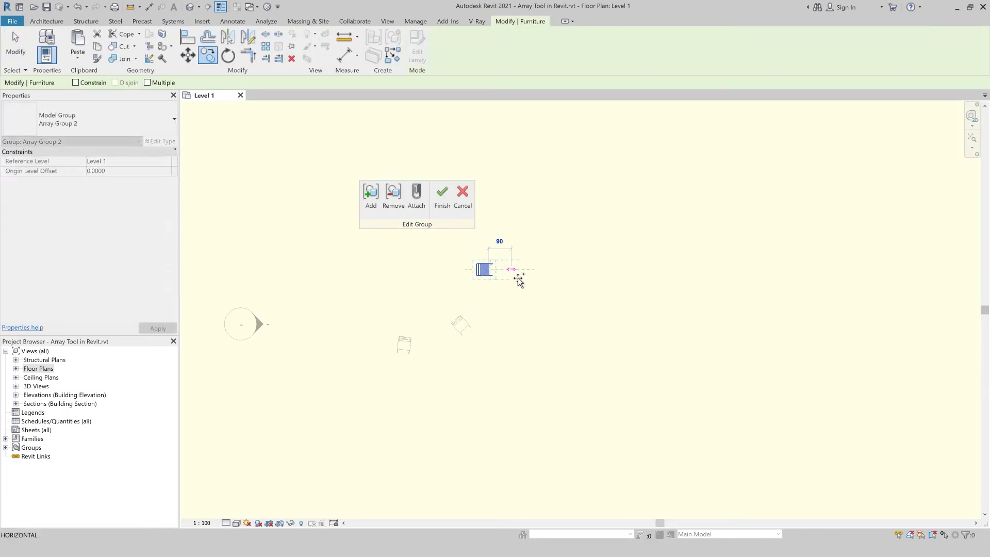
pyautogui.click(528, 279)
pyautogui.click(442, 193)
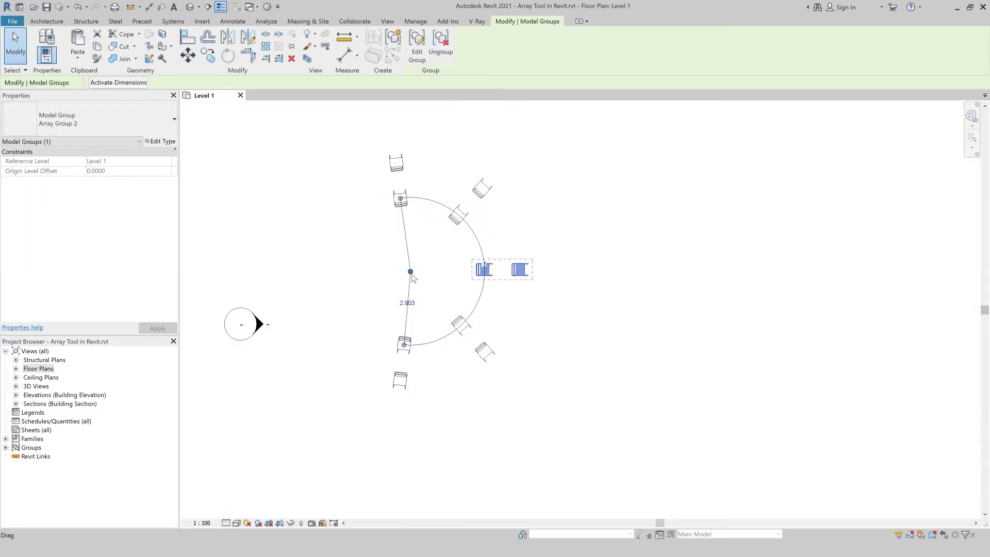
# - Window-select all the arrayed chairs and delete them
pyautogui.scroll(-1, 349, 266)
pyautogui.moveTo(604, 407); pyautogui.dragTo(366, 147)
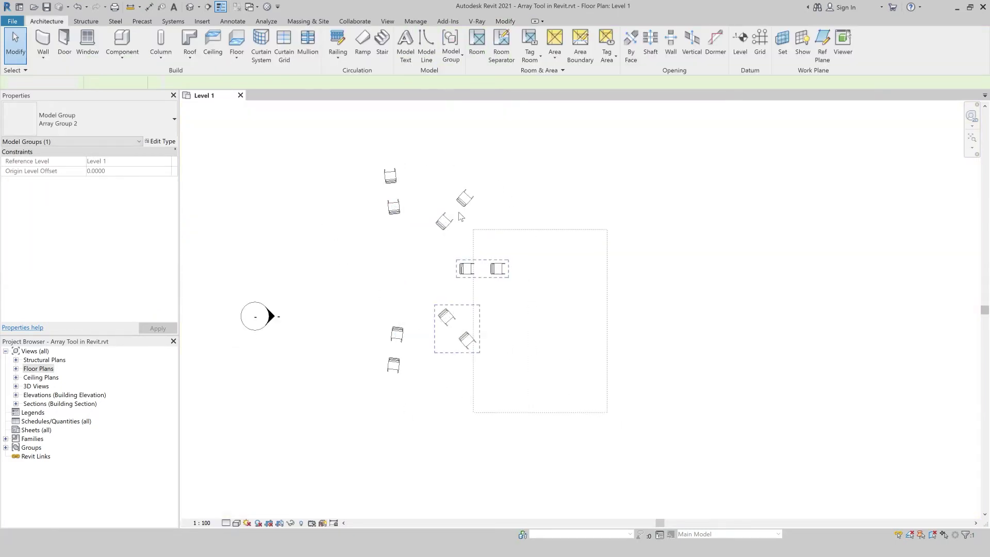
pyautogui.press('Delete')
pyautogui.click(116, 56)
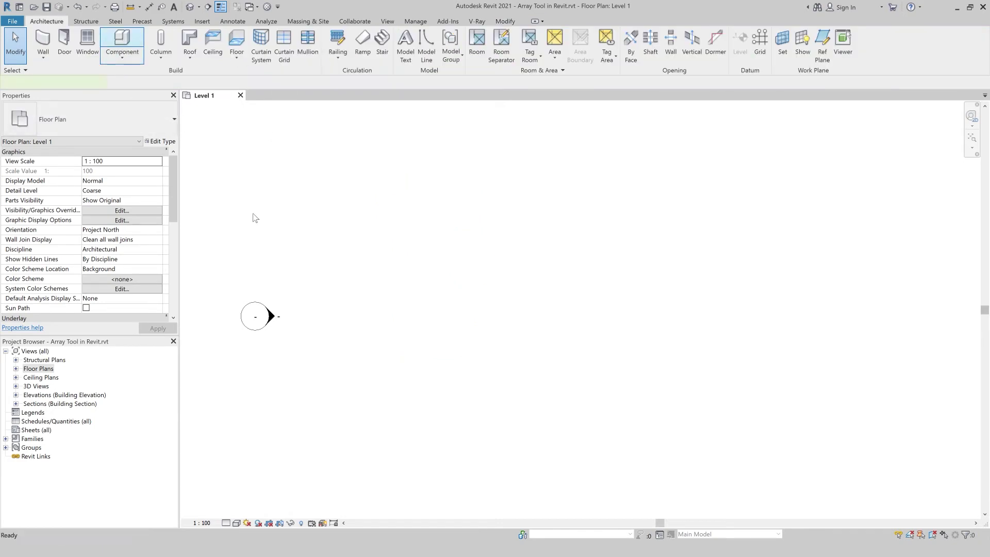
# - Place a Chair-Kinder in the plan and start a radial array of it
pyautogui.click(395, 312)
pyautogui.scroll(2, 424, 312)
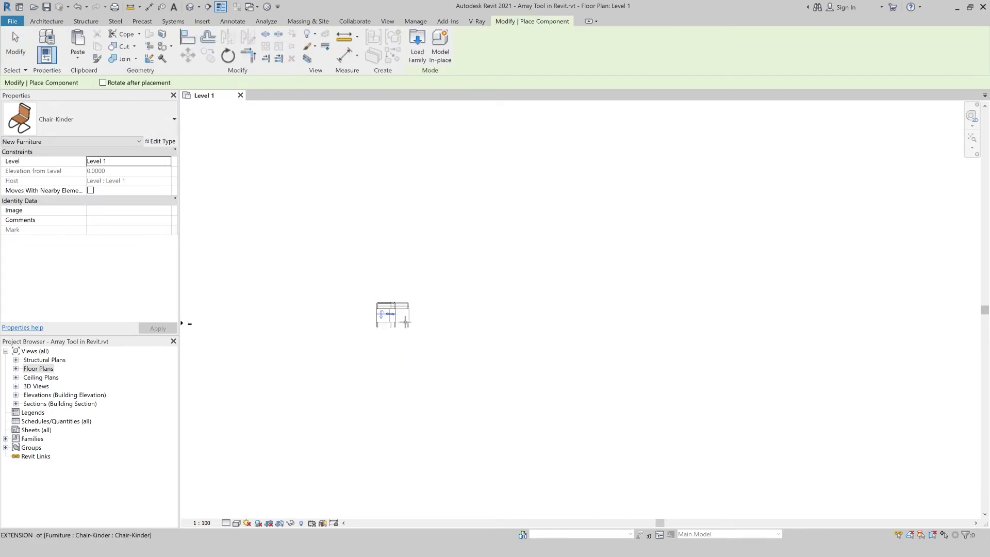
pyautogui.press('Escape')
pyautogui.press('Escape')
pyautogui.click(395, 319)
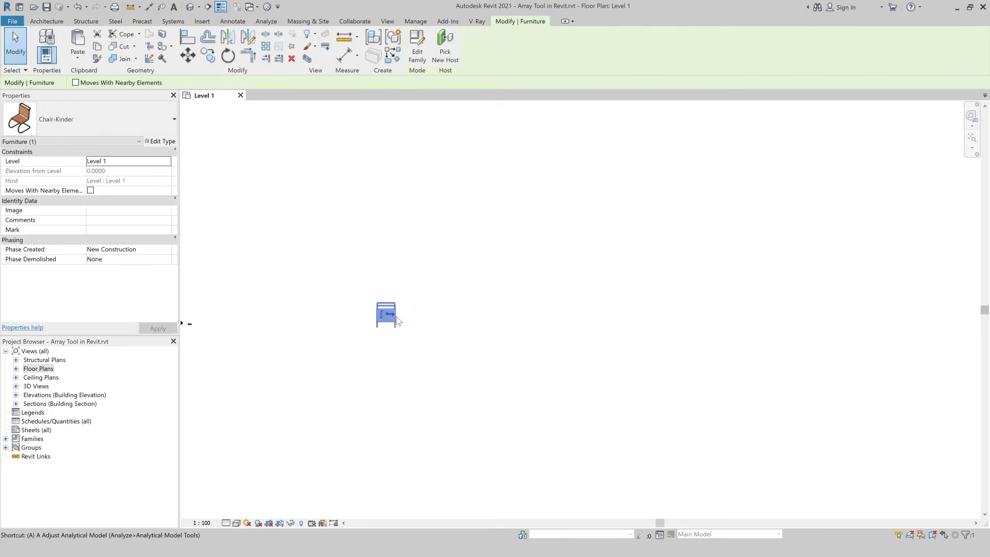
pyautogui.press('a')
pyautogui.press('r')
# - Create a trial three-chair radial array with Move To Last, then delete it
pyautogui.click(354, 83)
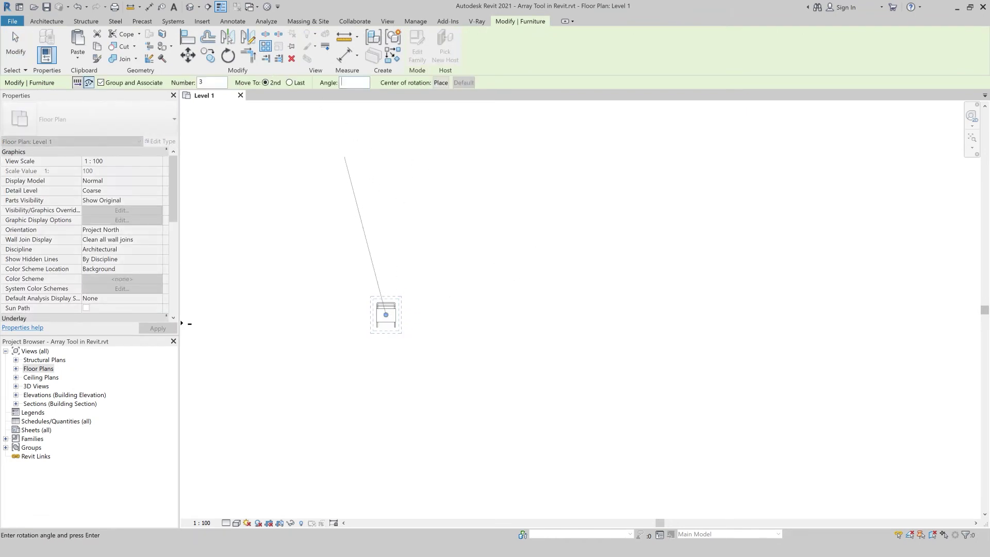
pyautogui.click(292, 83)
pyautogui.press('Return')
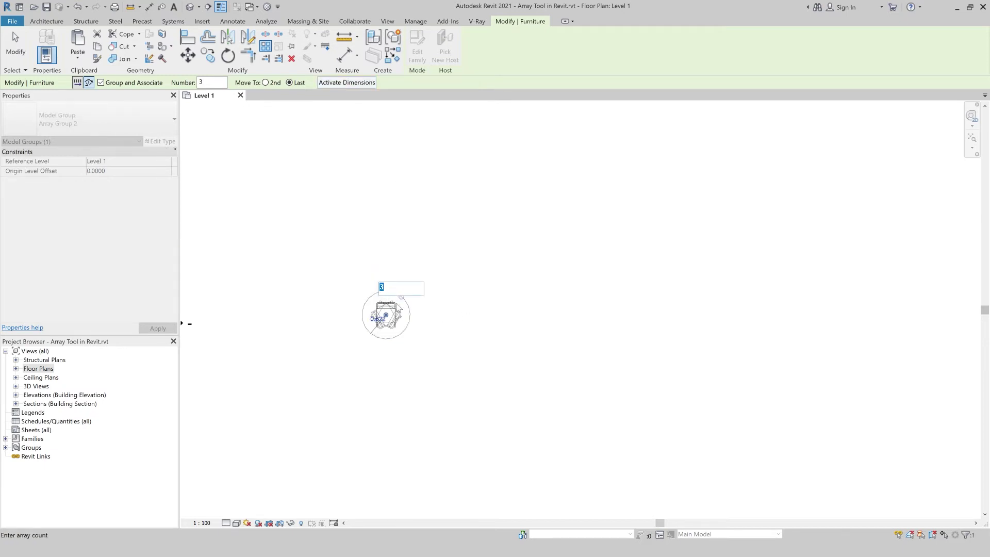
pyautogui.press('Return')
pyautogui.press('Escape')
pyautogui.click(391, 322)
pyautogui.press('Delete')
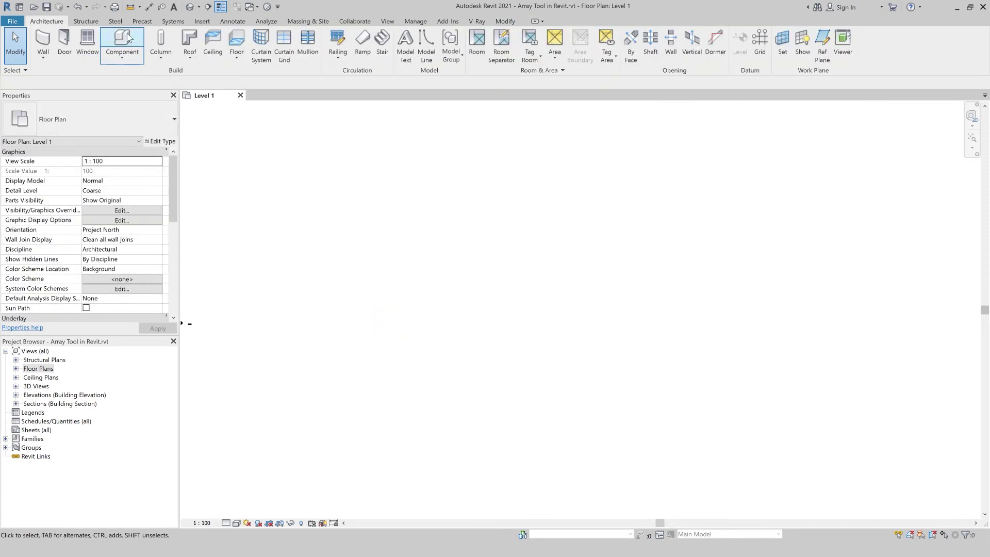
# - Place a fresh Chair-Kinder and start another radial array on it
pyautogui.click(128, 38)
pyautogui.click(383, 332)
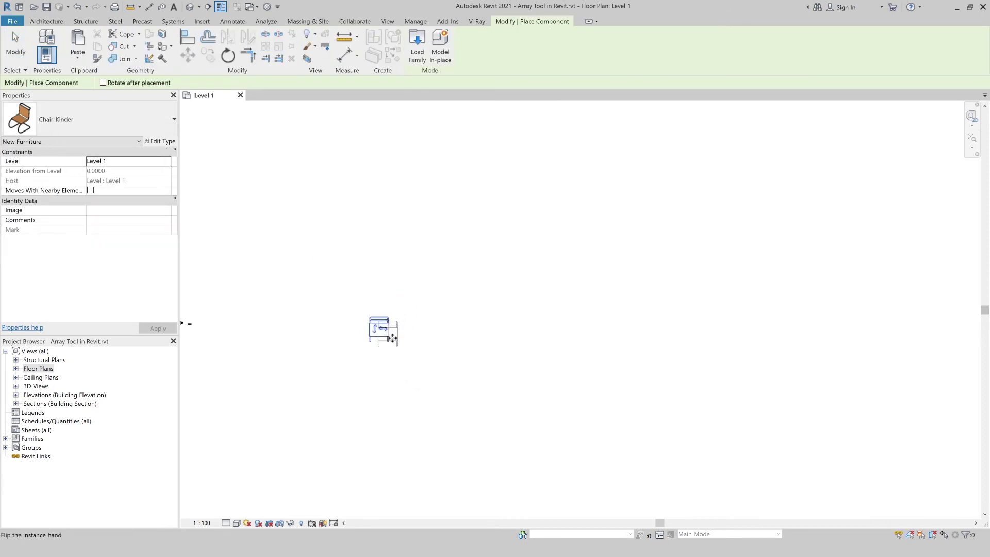
pyautogui.press('Escape')
pyautogui.click(386, 332)
pyautogui.press('a')
pyautogui.press('r')
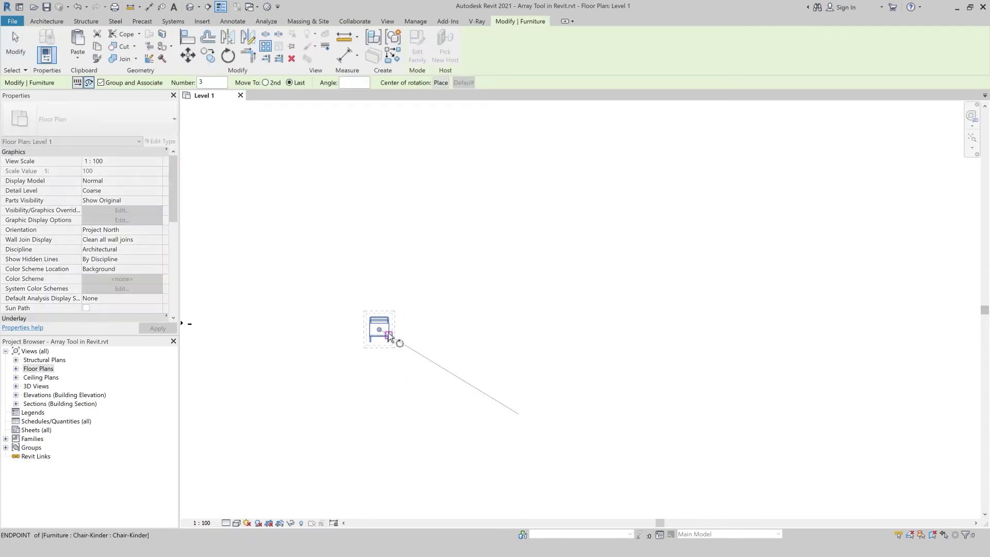
# - Move the rotation centre above the chair and create a full-circle radial array of 10 chairs
pyautogui.click(440, 84)
pyautogui.click(383, 187)
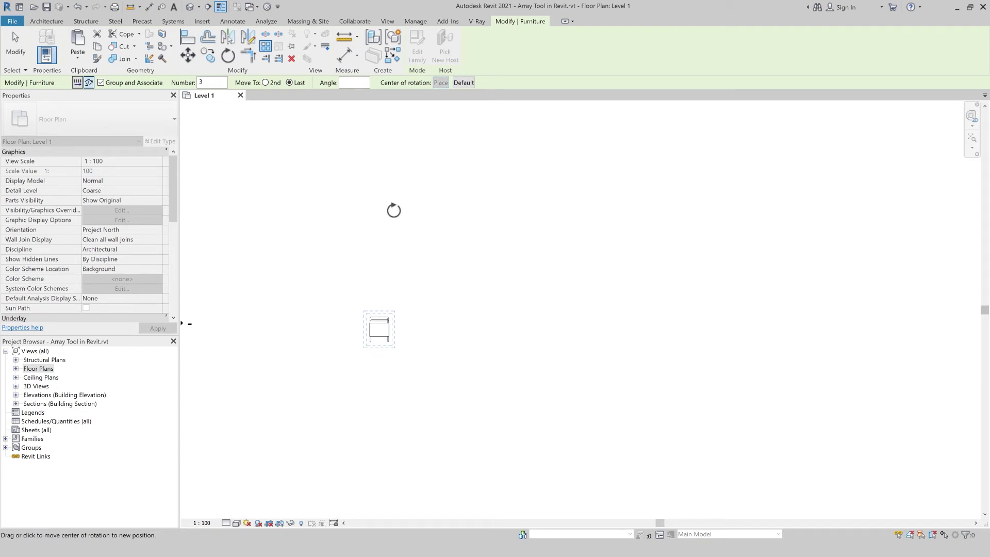
pyautogui.moveTo(393, 210); pyautogui.dragTo(376, 191)
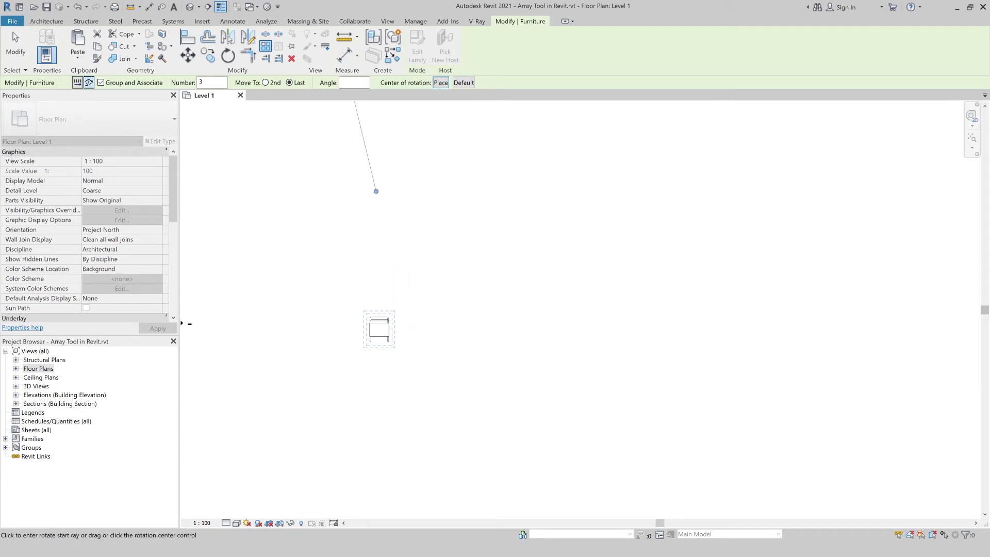
pyautogui.doubleClick(207, 83)
pyautogui.write('10')
pyautogui.press('Return')
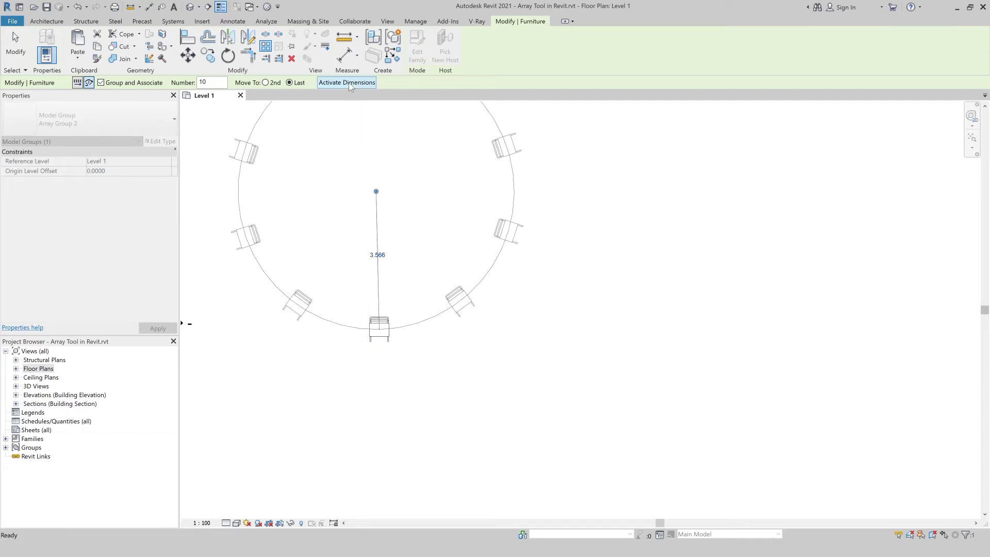
pyautogui.click(349, 85)
pyautogui.scroll(-2, 553, 361)
pyautogui.scroll(-1, 554, 361)
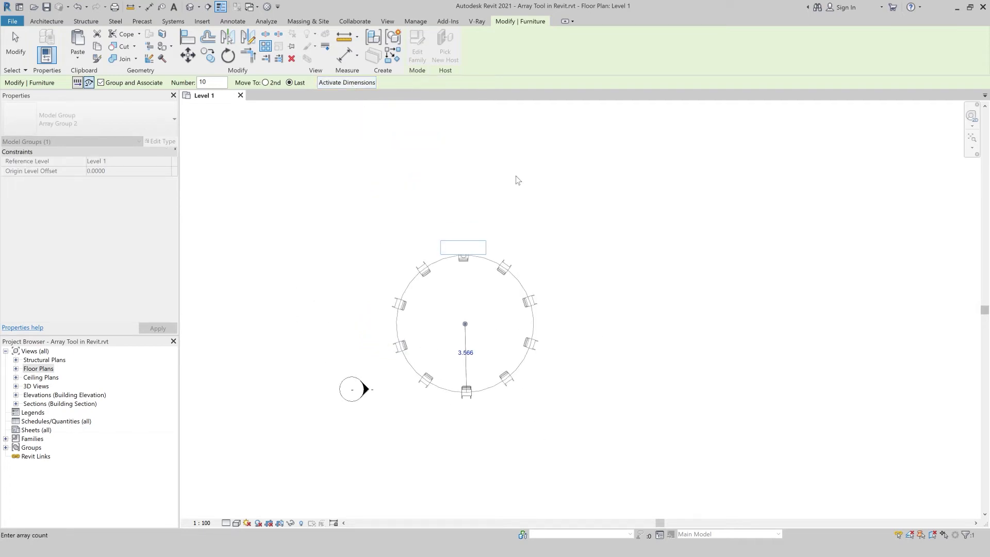
pyautogui.press('Return')
pyautogui.scroll(1, 475, 273)
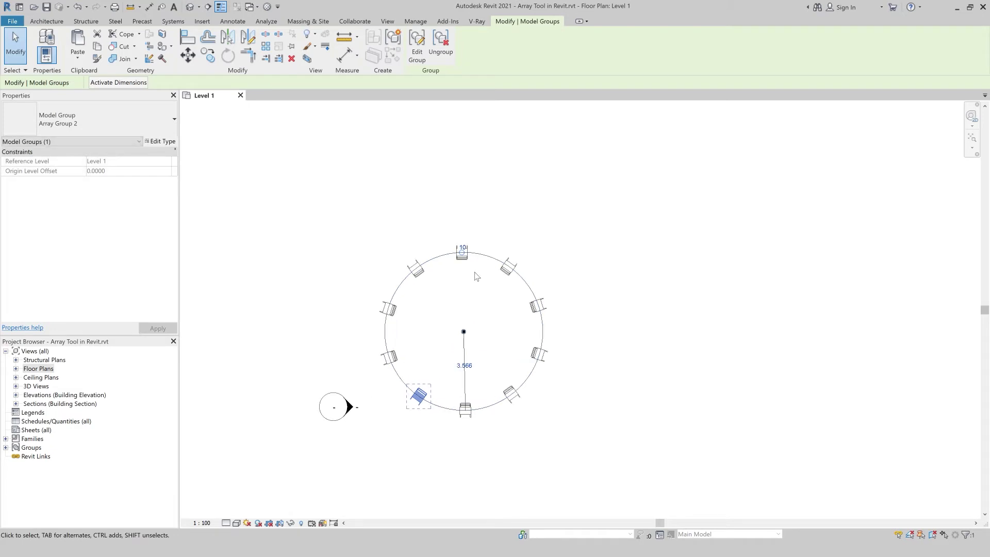
# - Mirror a copy of the group's top chair inward to form the inner ring
pyautogui.doubleClick(462, 256)
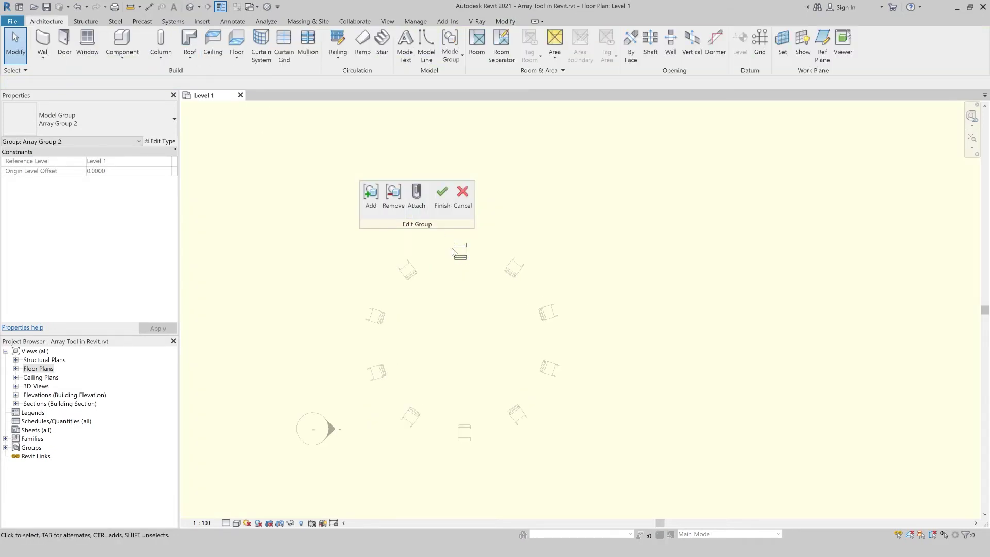
pyautogui.click(453, 251)
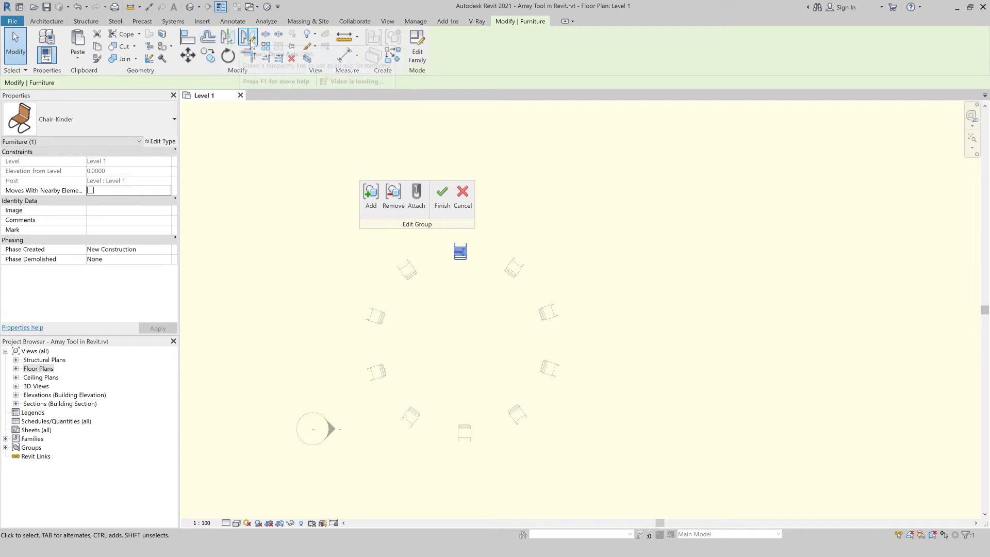
pyautogui.click(248, 37)
pyautogui.click(453, 278)
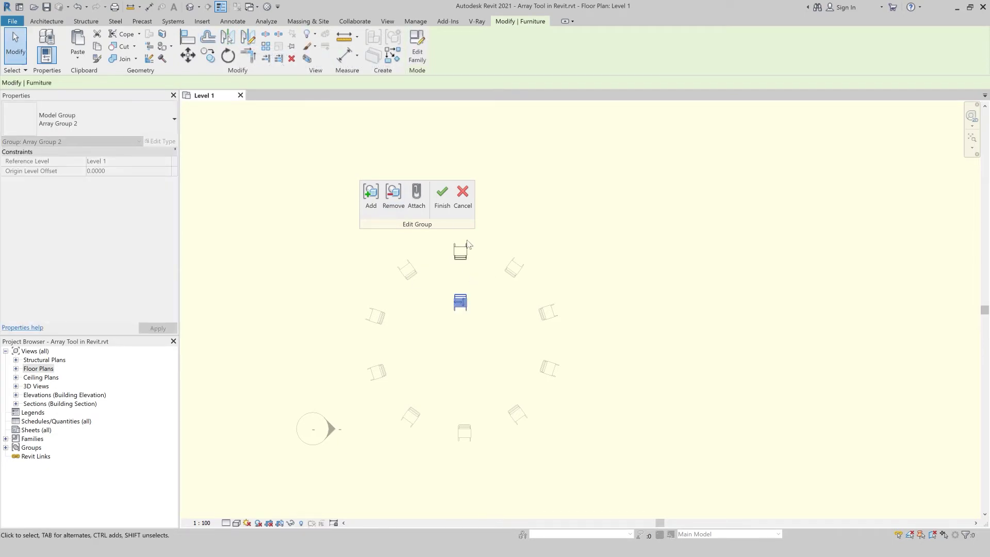
pyautogui.click(442, 195)
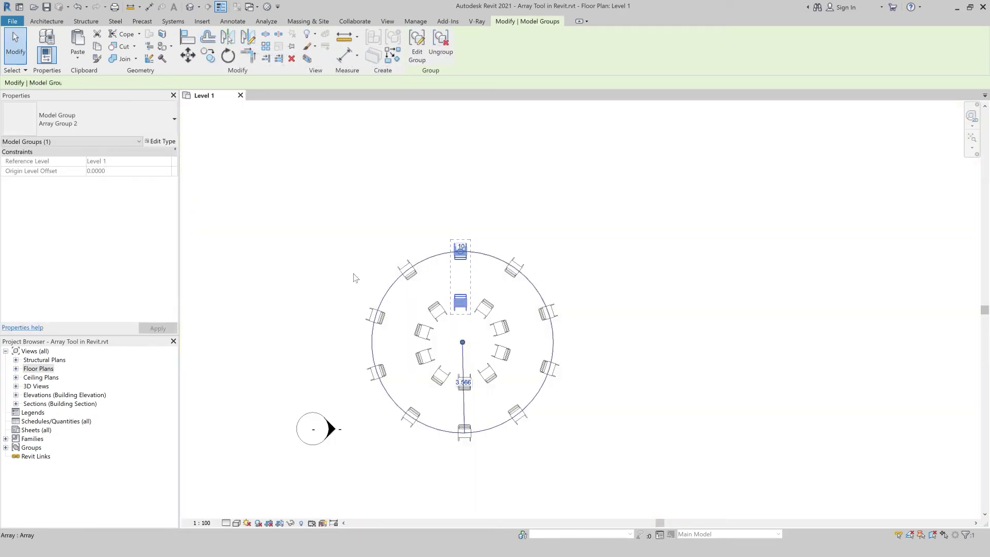
# - Select the bottom chair group and confirm the array radius of 3.566
pyautogui.click(703, 403)
pyautogui.click(468, 383)
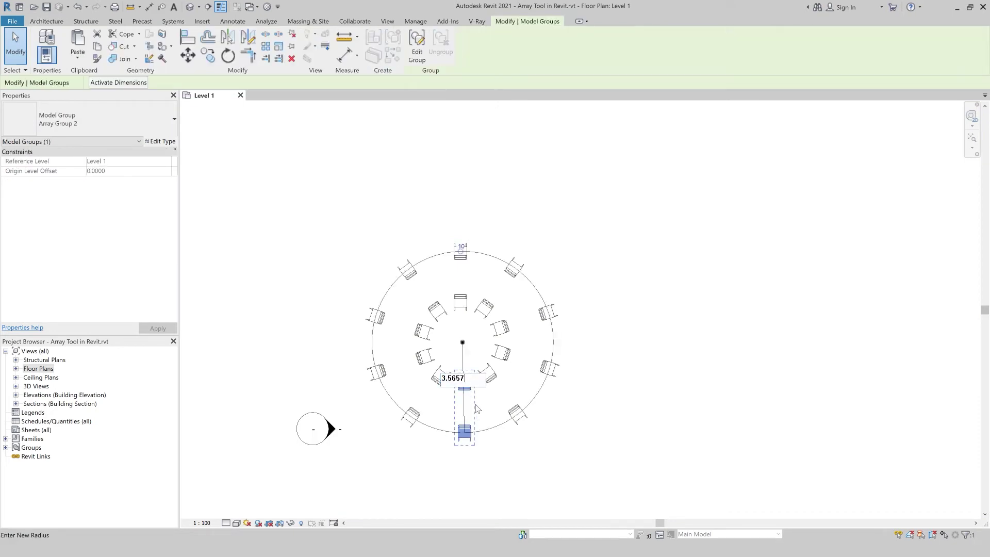
pyautogui.press('Return')
pyautogui.moveTo(469, 346); pyautogui.dragTo(467, 361)
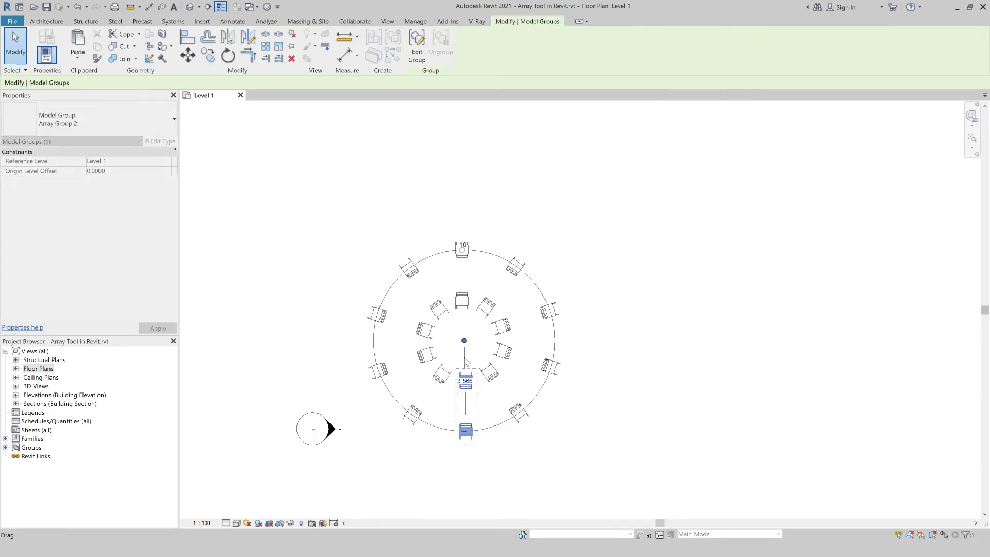
# - Nudge an inner chair slightly down-right inside its group, then finish editing
pyautogui.click(507, 420)
pyautogui.click(549, 490)
pyautogui.click(490, 374)
pyautogui.doubleClick(490, 374)
pyautogui.click(490, 374)
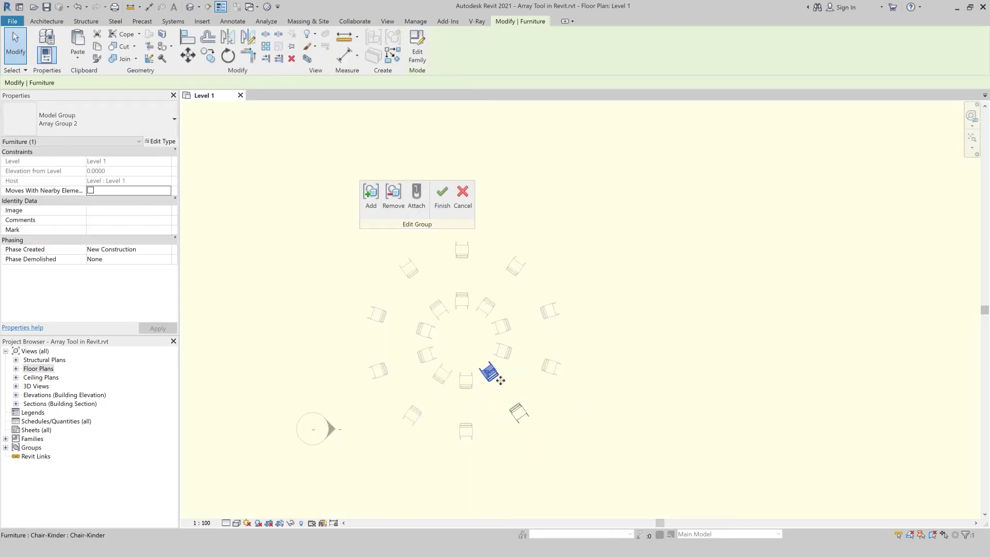
pyautogui.moveTo(500, 380); pyautogui.dragTo(508, 391)
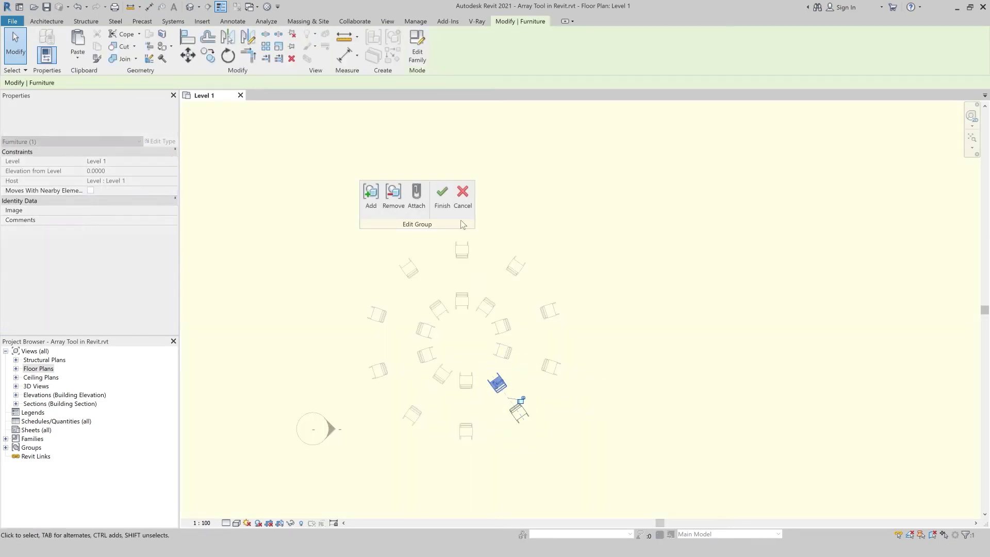
pyautogui.click(442, 193)
pyautogui.click(627, 244)
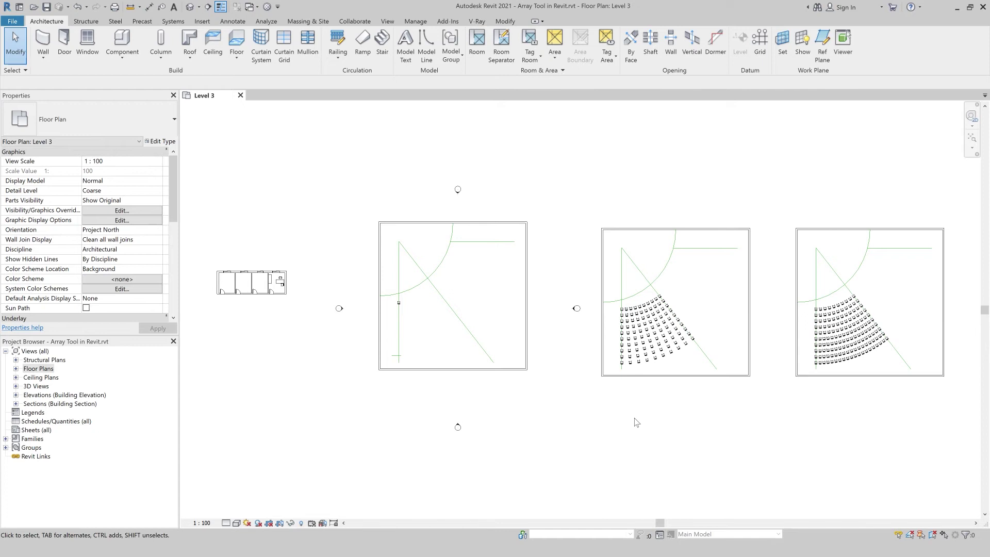
# - Zoom into the first Level 3 room and select its single Chair-Kinder
pyautogui.scroll(2, 636, 422)
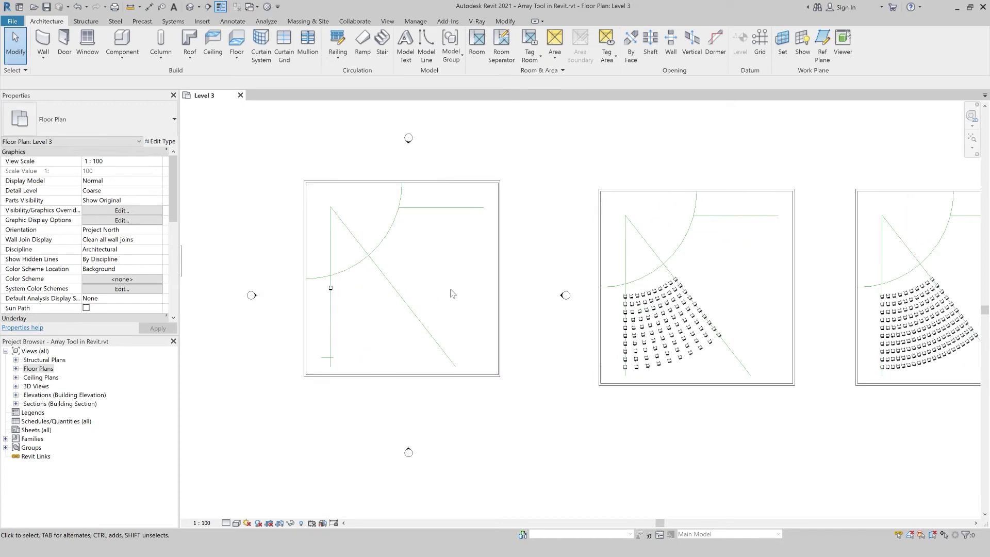
pyautogui.scroll(2, 348, 126)
pyautogui.scroll(1, 243, 347)
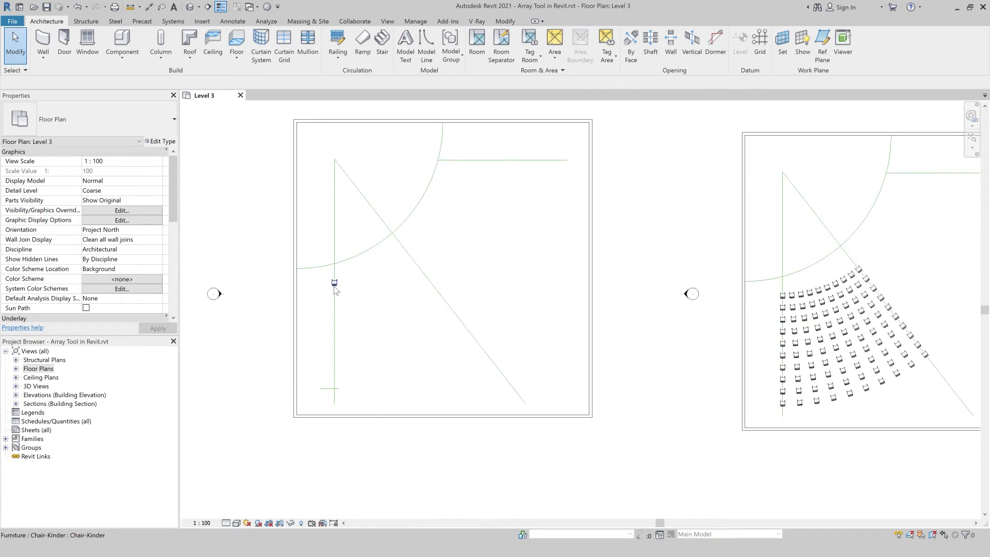
pyautogui.scroll(1, 334, 282)
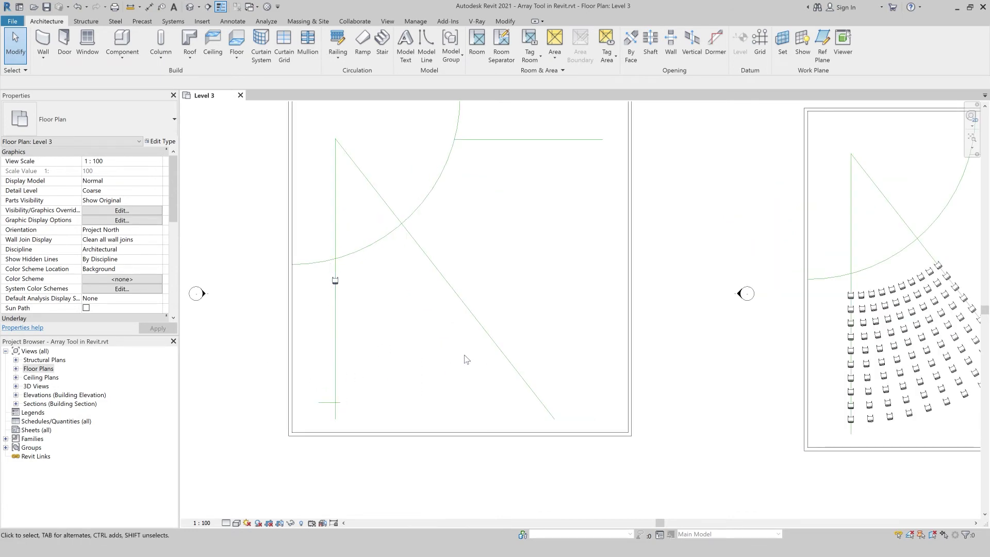
pyautogui.click(335, 280)
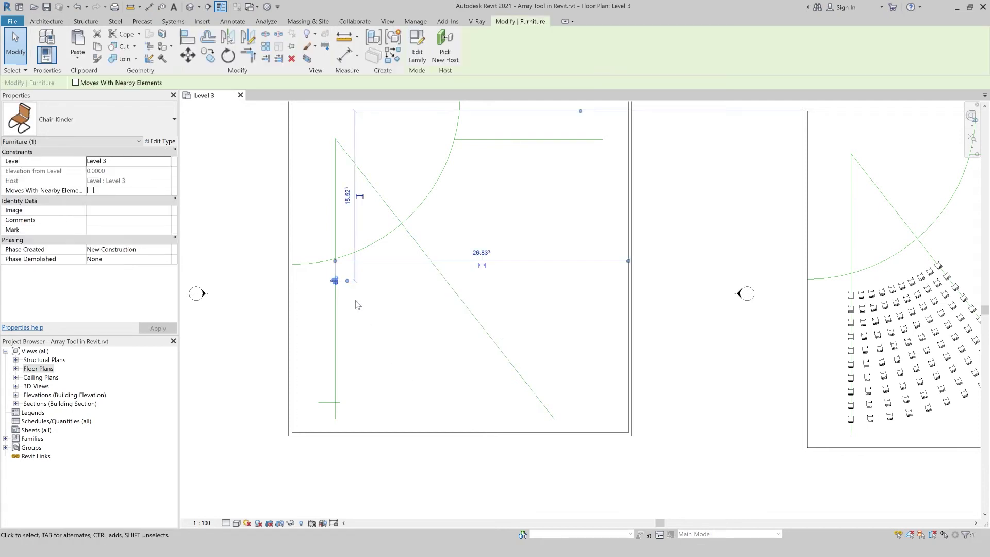
# - Linearly array the chair into 10 copies down to the vertical guide line's lower end
pyautogui.press('a')
pyautogui.press('r')
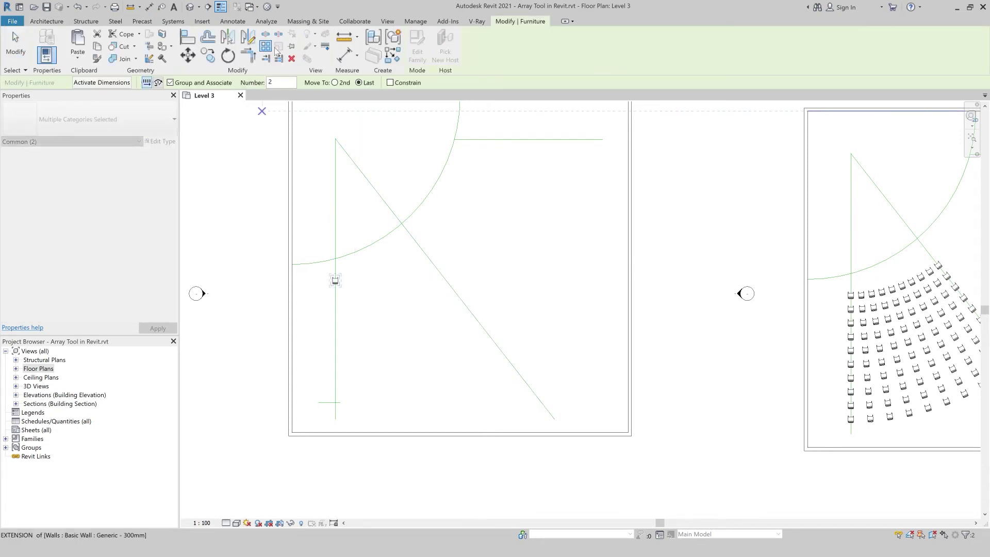
pyautogui.click(148, 84)
pyautogui.write('0')
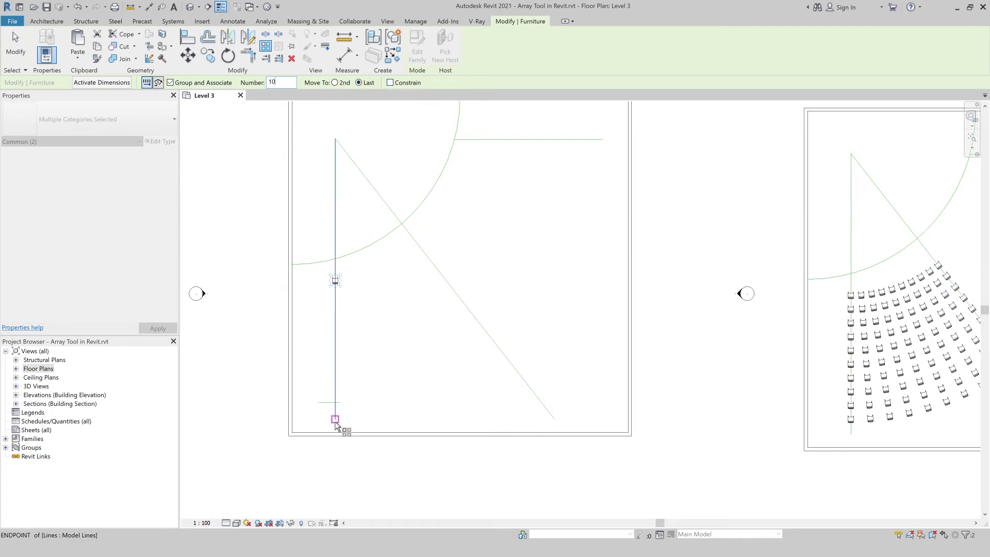
pyautogui.scroll(3, 330, 417)
pyautogui.scroll(1, 341, 178)
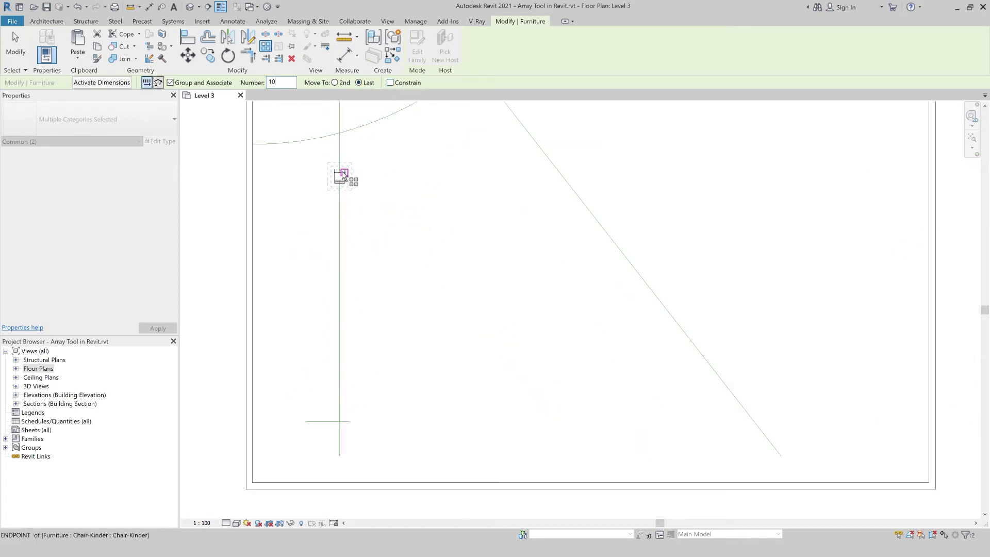
pyautogui.click(339, 171)
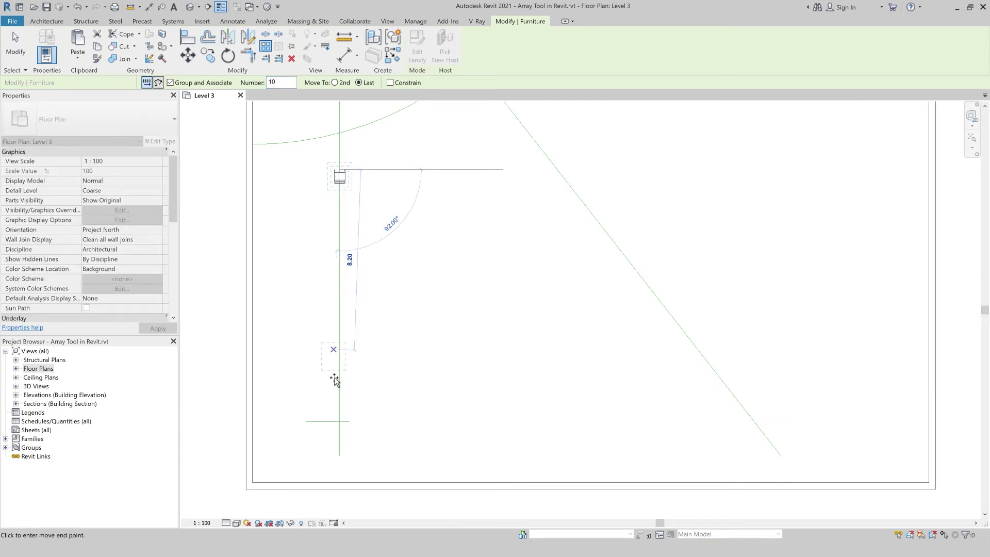
pyautogui.click(343, 419)
pyautogui.scroll(-1, 343, 420)
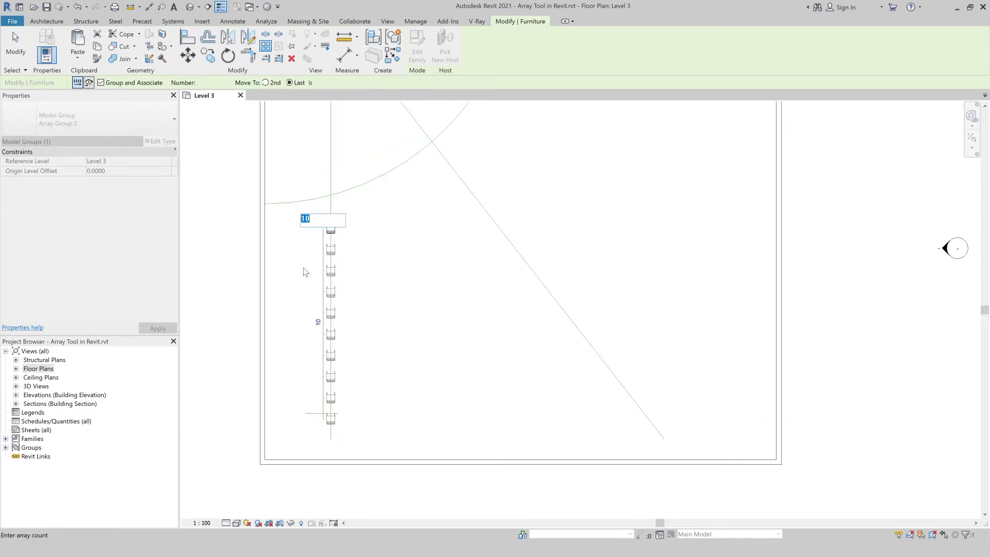
pyautogui.press('Return')
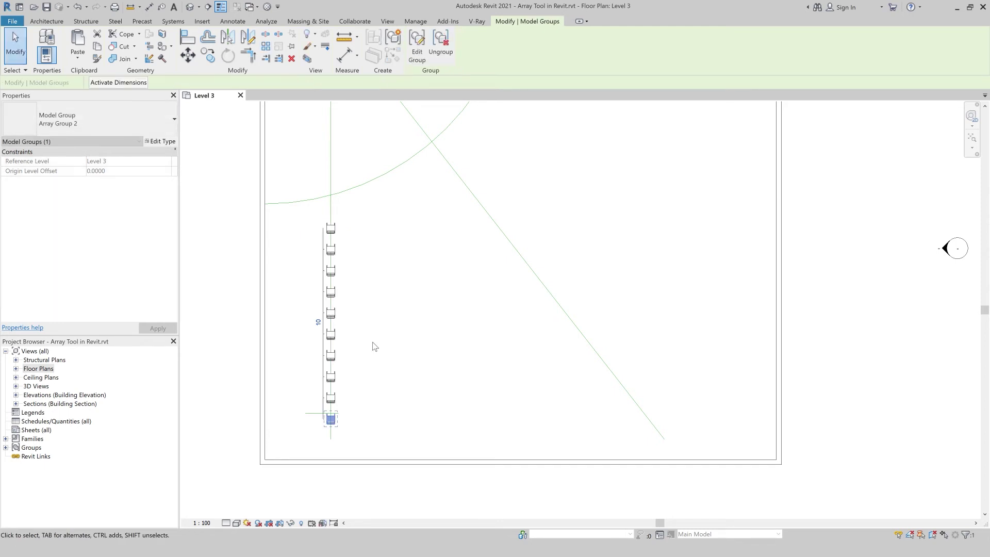
pyautogui.press('Escape')
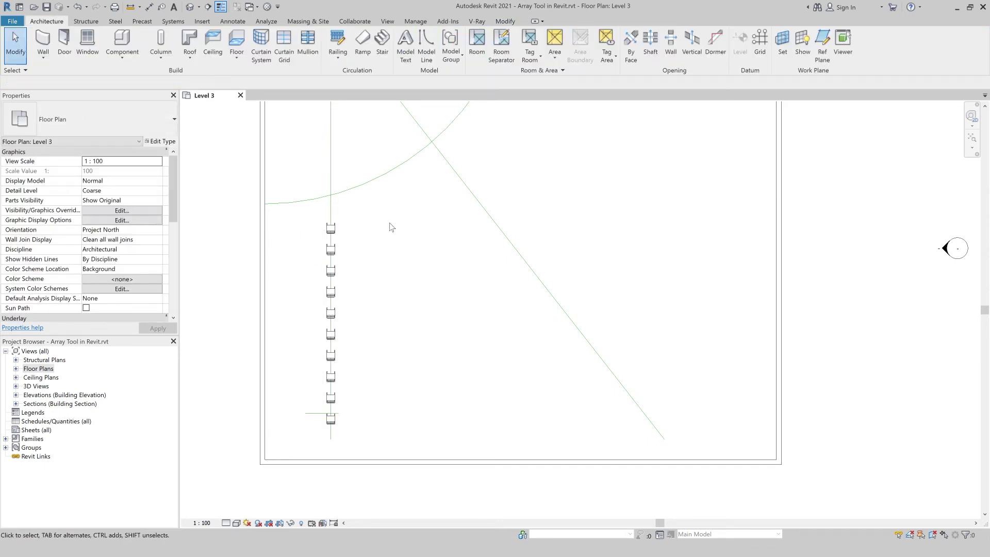
pyautogui.moveTo(382, 215); pyautogui.dragTo(311, 440)
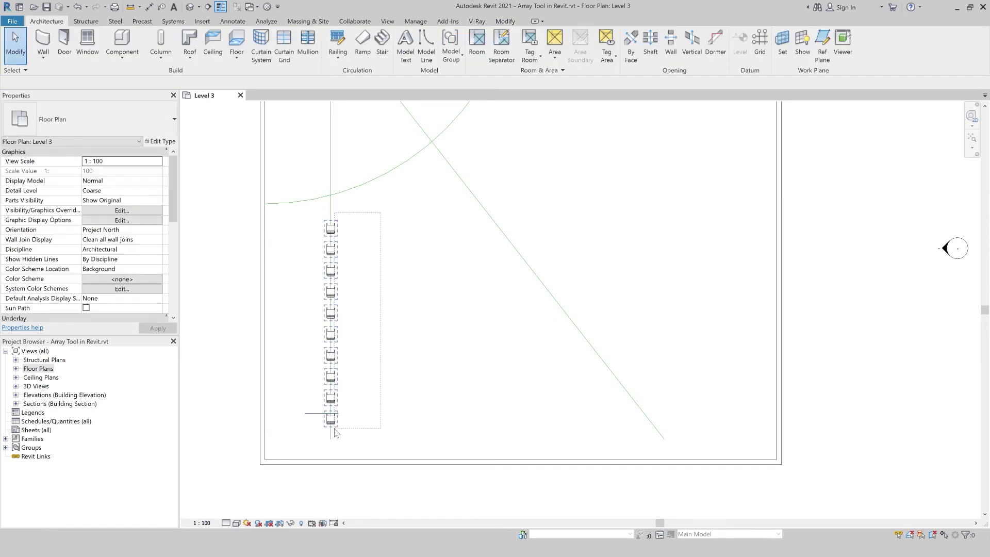
# - Set up a radial array of the chair column, excluding the guide line
pyautogui.keyDown('shift'); pyautogui.click(312, 414); pyautogui.keyUp('shift')
pyautogui.scroll(-1, 283, 435)
pyautogui.scroll(-1, 279, 408)
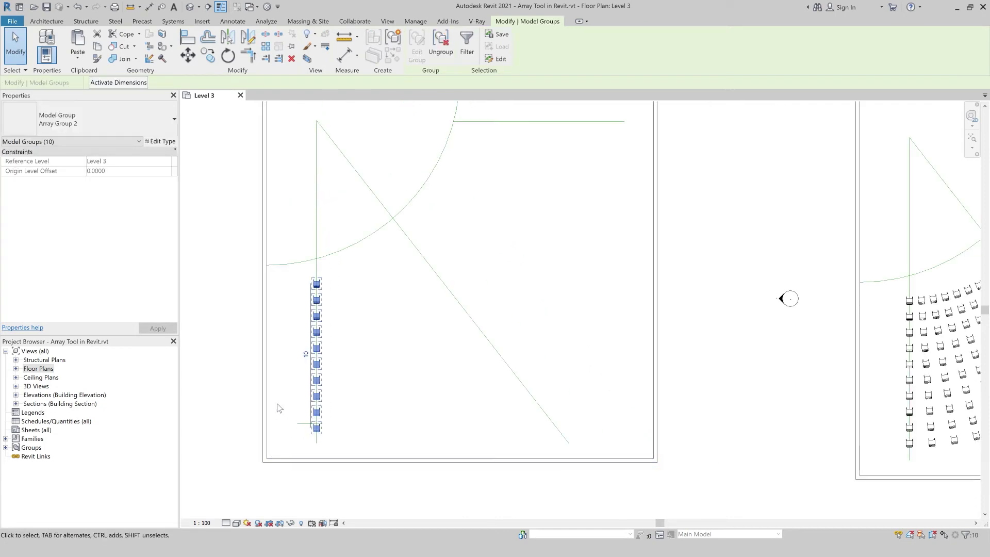
pyautogui.press('a')
pyautogui.press('r')
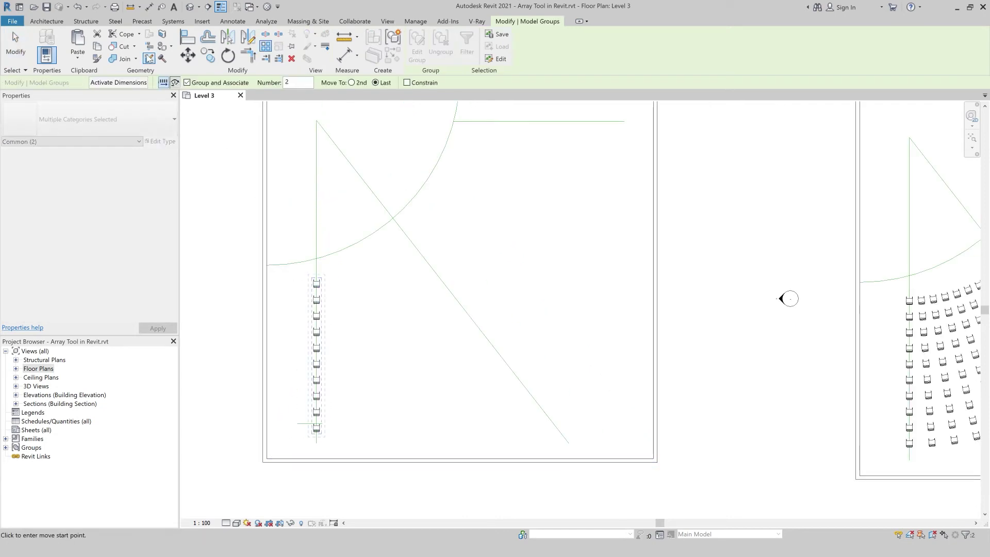
pyautogui.click(175, 83)
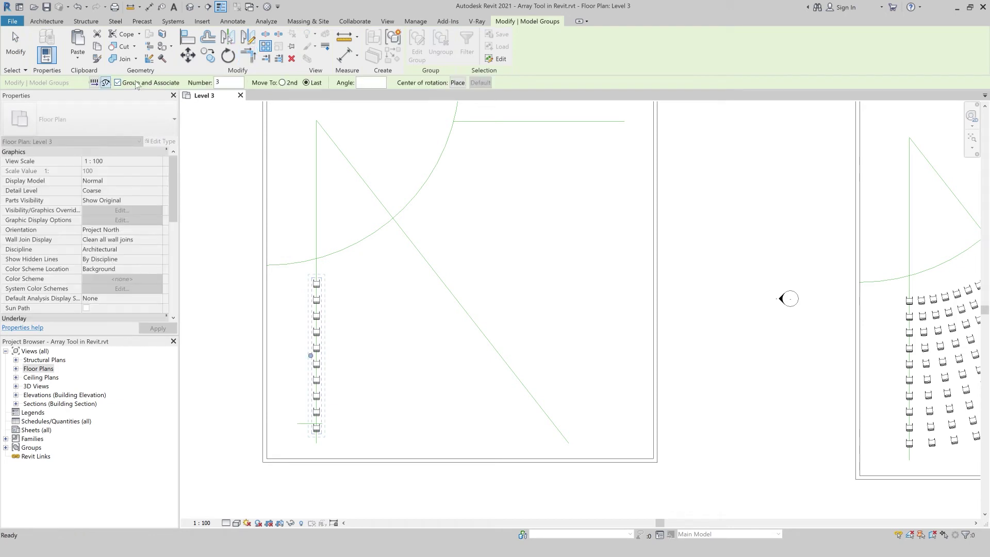
pyautogui.click(219, 82)
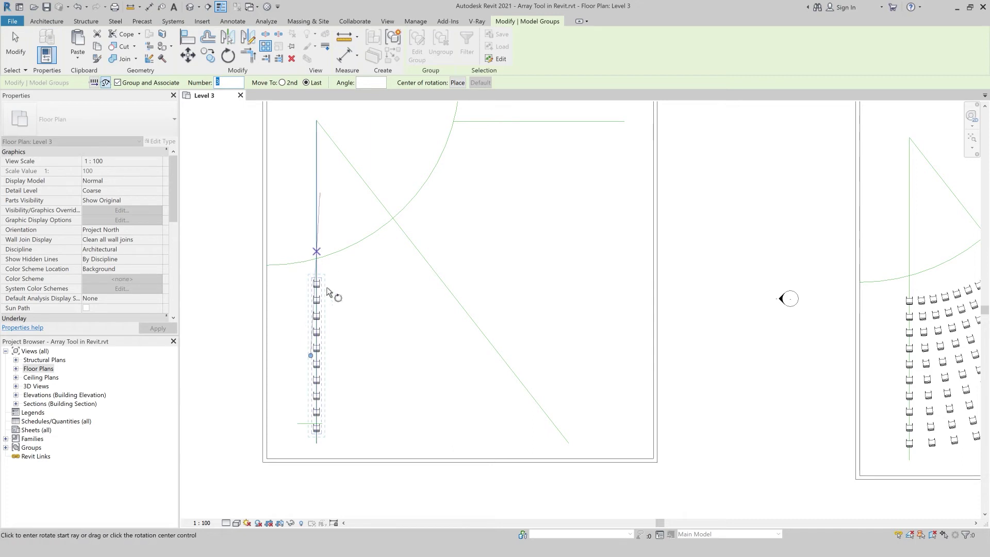
# - Center the radial array at the lines' intersection, sweeping vertical to diagonal with 10 rows
pyautogui.click(458, 82)
pyautogui.click(317, 121)
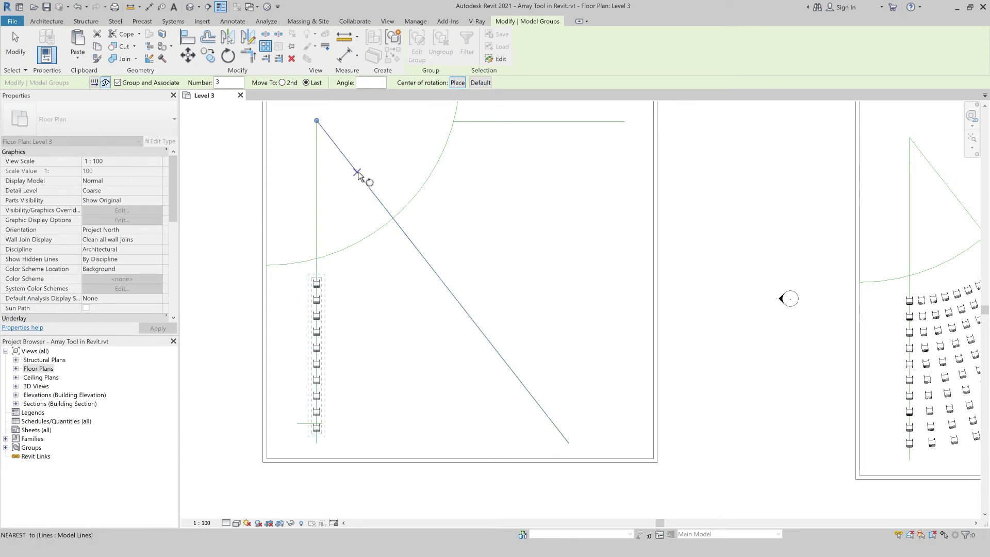
pyautogui.click(317, 182)
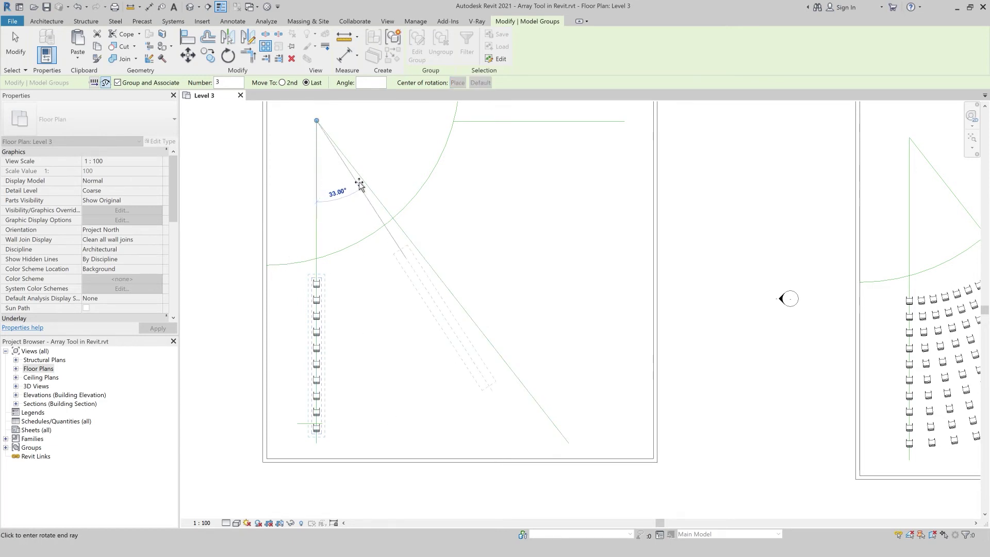
pyautogui.click(364, 180)
pyautogui.write('10')
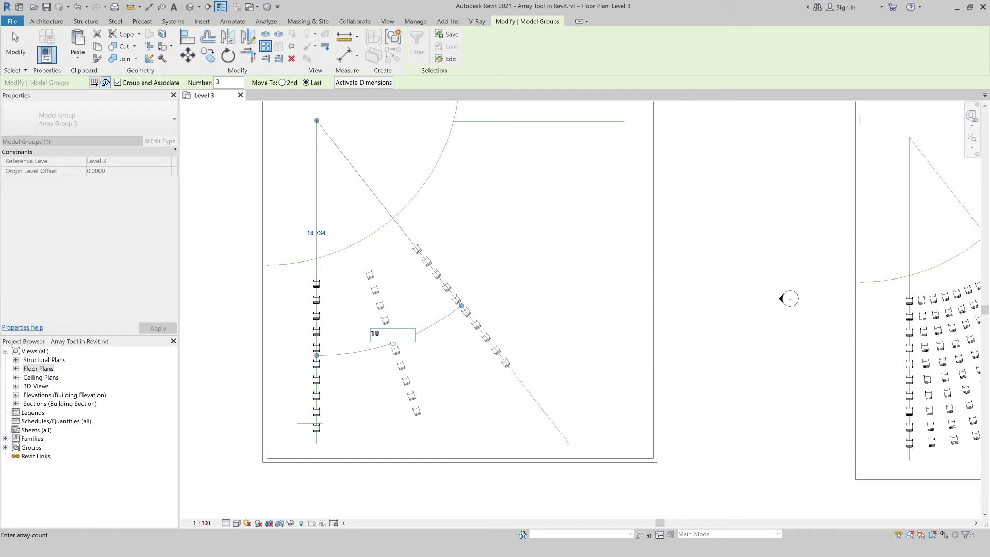
pyautogui.press('Return')
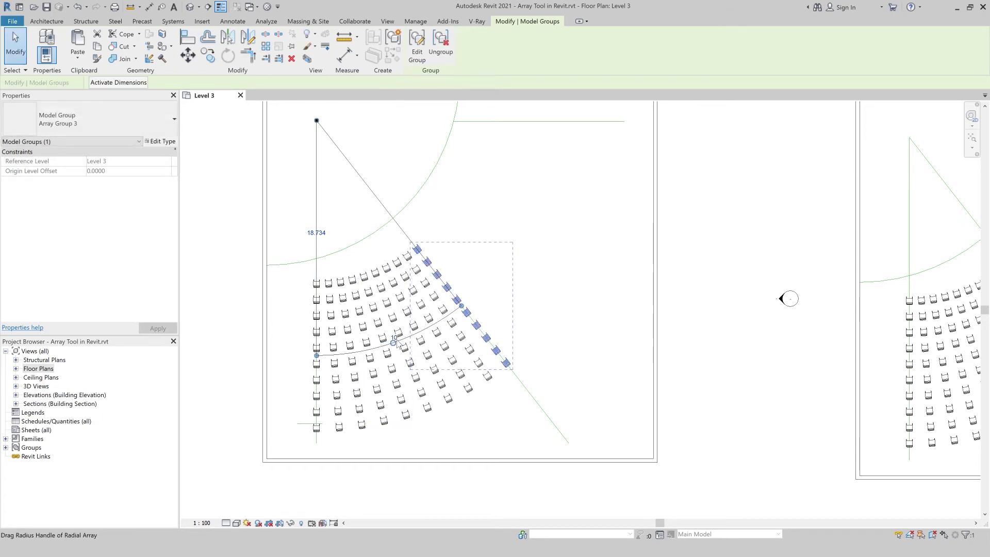
# - Try a radial count of 5, then restore the fan to 10 rows
pyautogui.click(395, 339)
pyautogui.write('5')
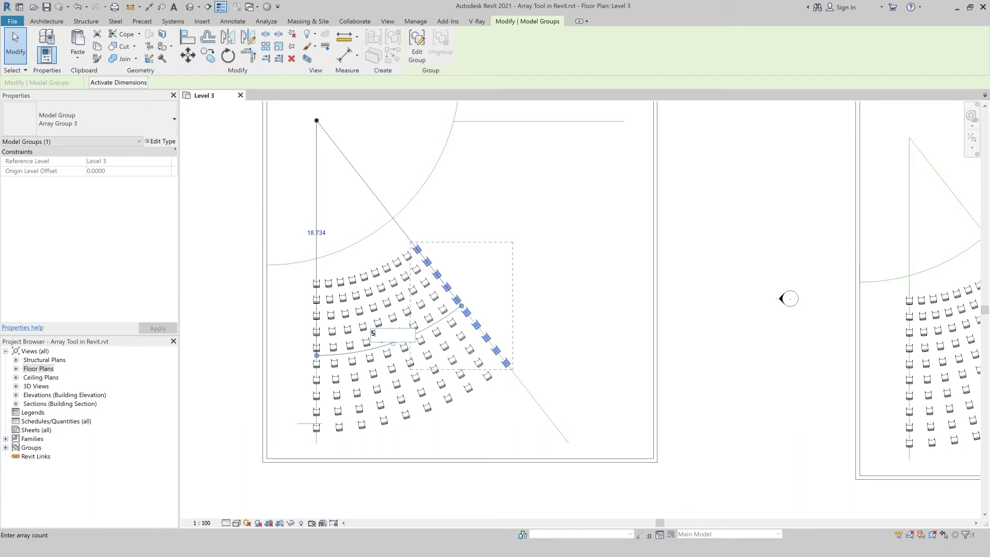
pyautogui.write('10')
pyautogui.press('Return')
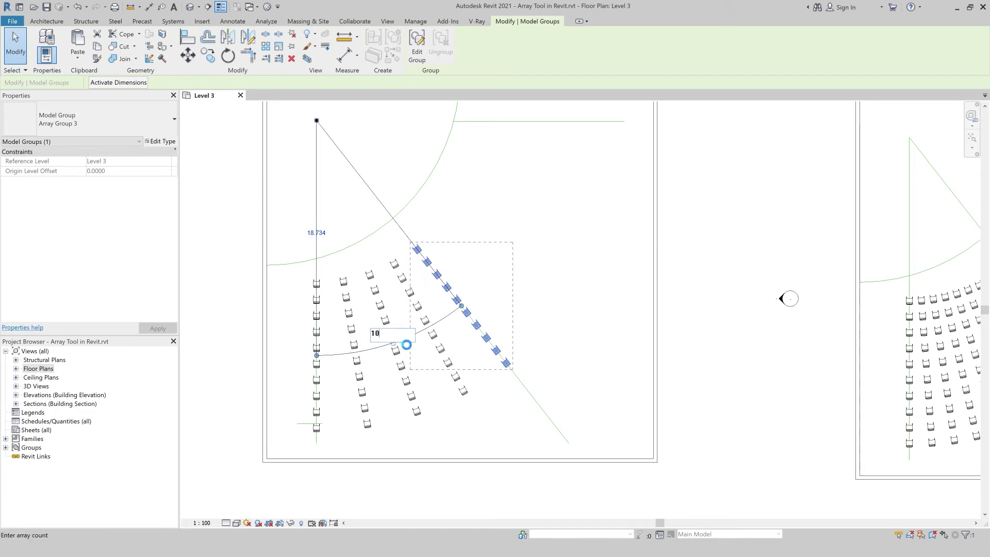
pyautogui.press('Return')
pyautogui.click(282, 376)
pyautogui.doubleClick(314, 285)
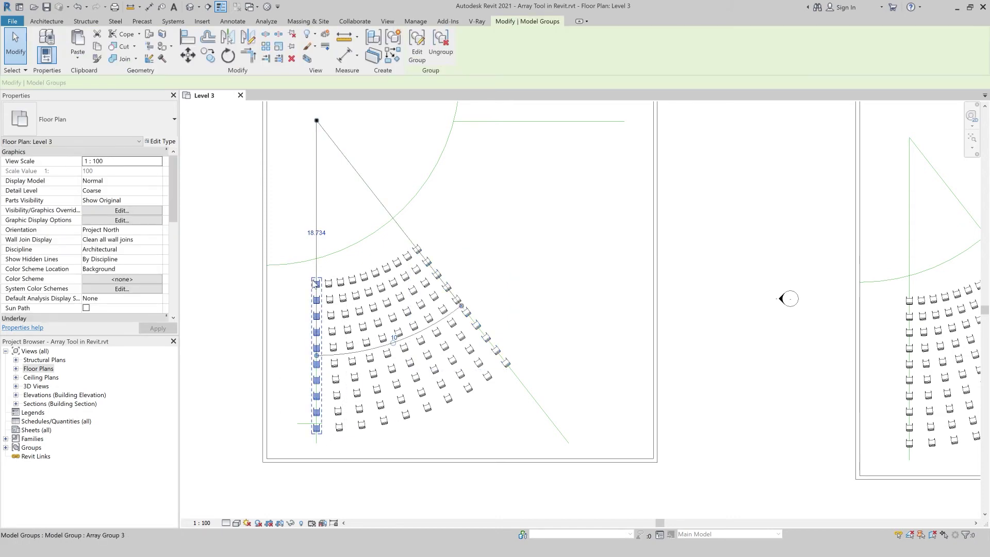
# - Change the column's linear array count from 10 to 6 chairs and finish the group edit
pyautogui.scroll(1, 315, 442)
pyautogui.scroll(1, 321, 435)
pyautogui.click(320, 434)
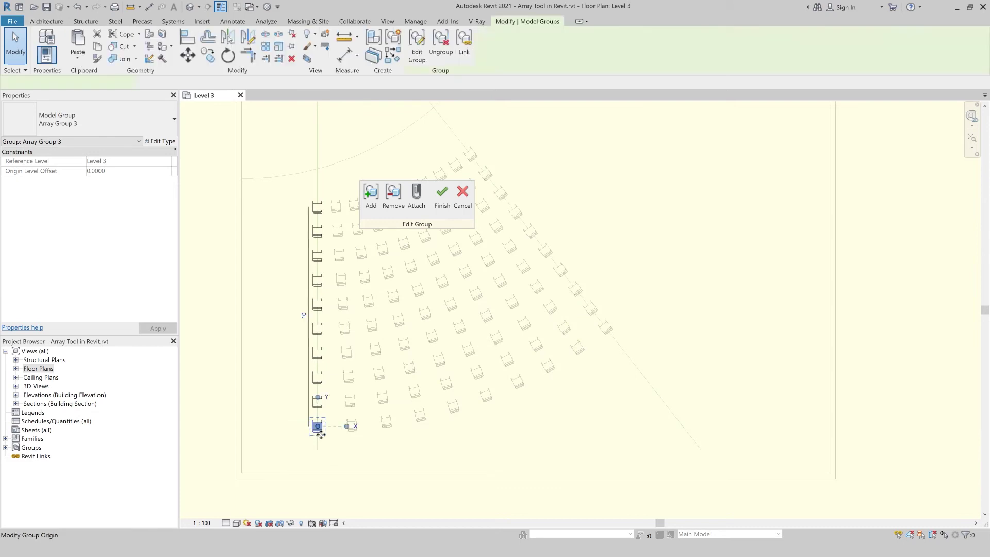
pyautogui.click(304, 316)
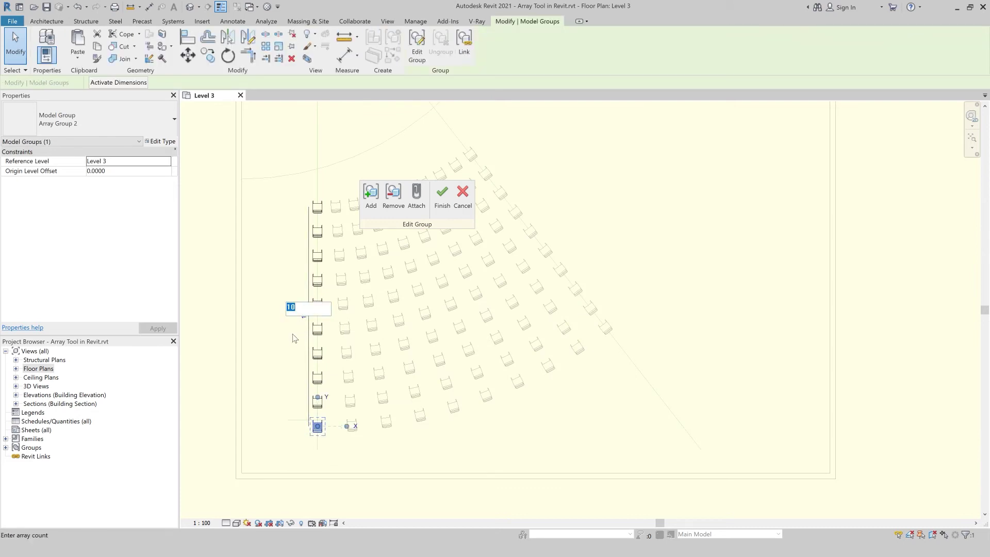
pyautogui.write('6')
pyautogui.press('Return')
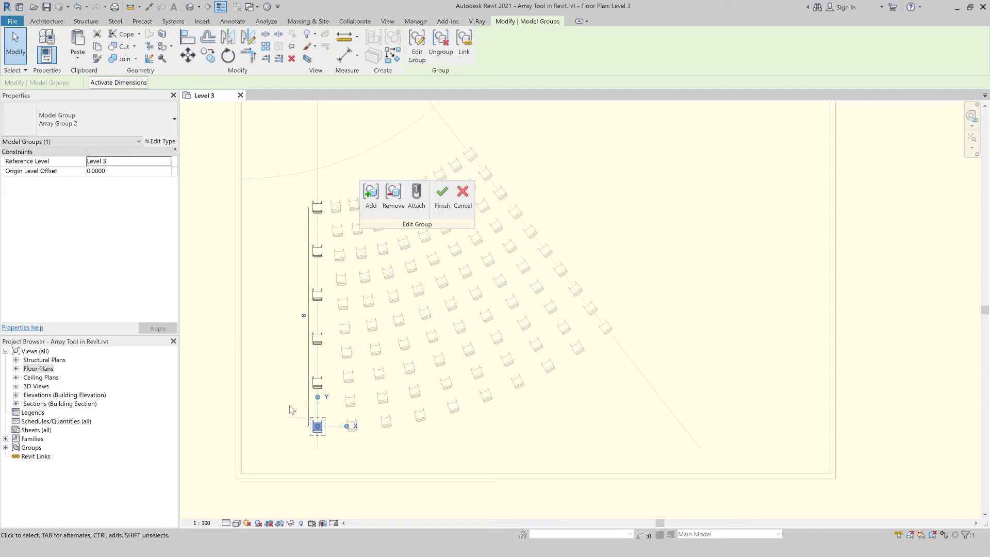
pyautogui.click(443, 198)
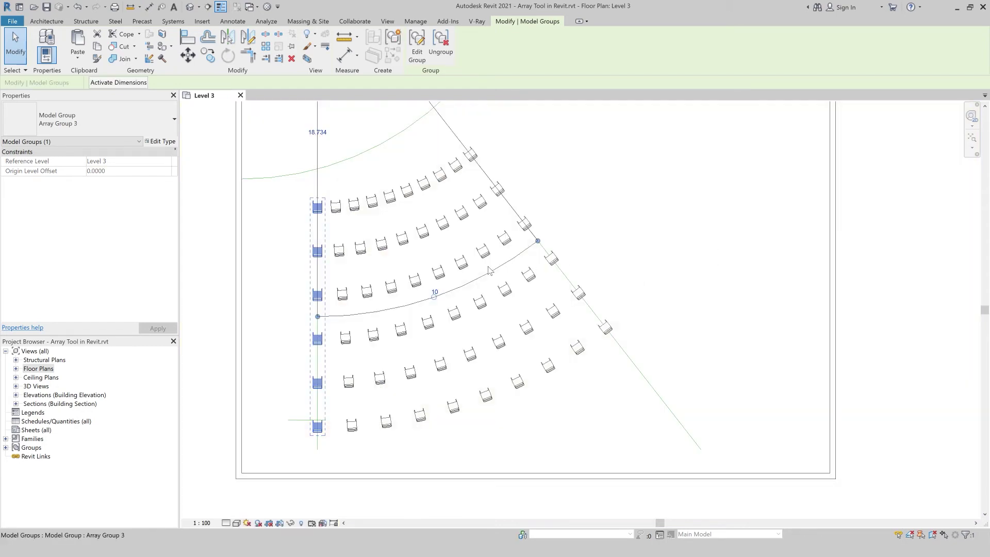
# - Set the fan's radial count to 6 lines, then deselect and zoom out
pyautogui.click(435, 292)
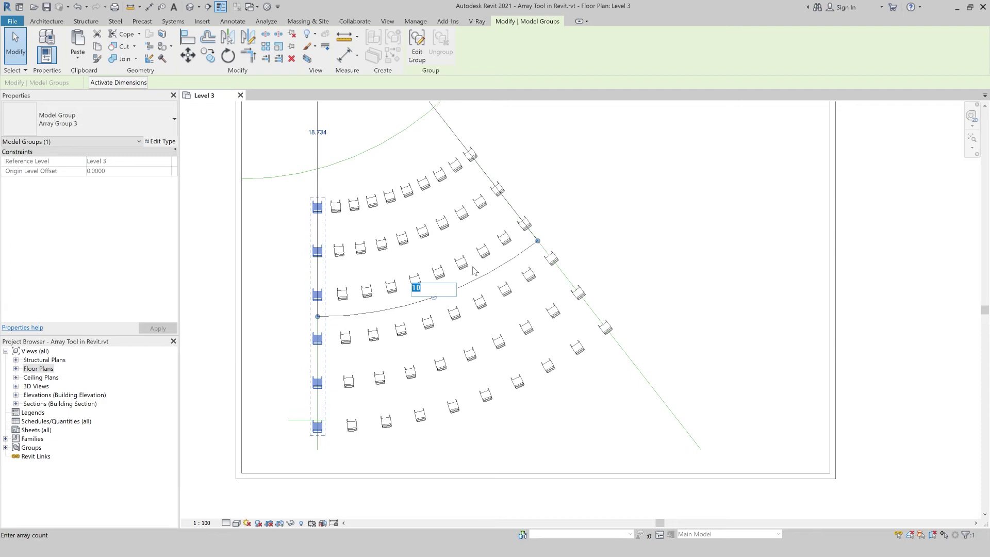
pyautogui.write('6')
pyautogui.press('Return')
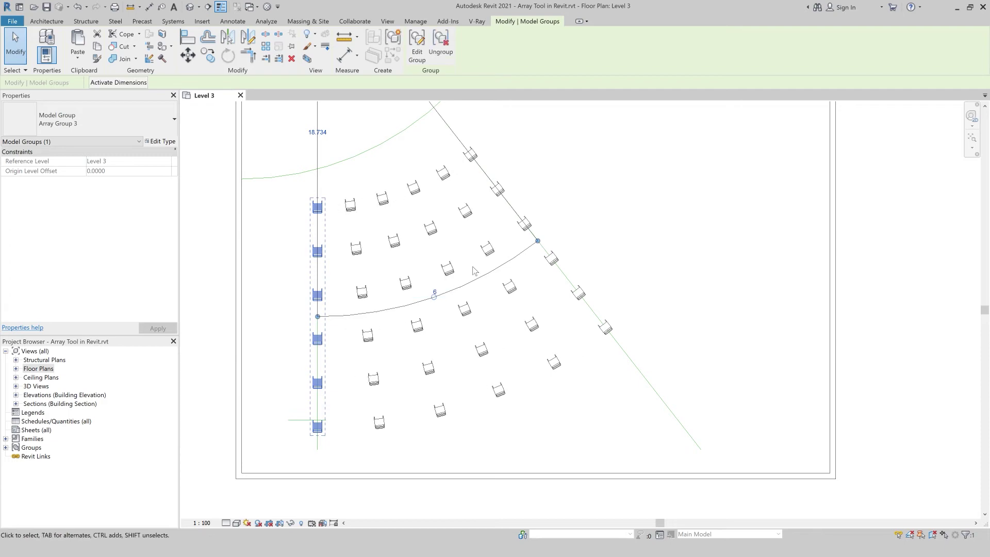
pyautogui.press('Escape')
pyautogui.scroll(-2, 318, 436)
pyautogui.scroll(-2, 320, 492)
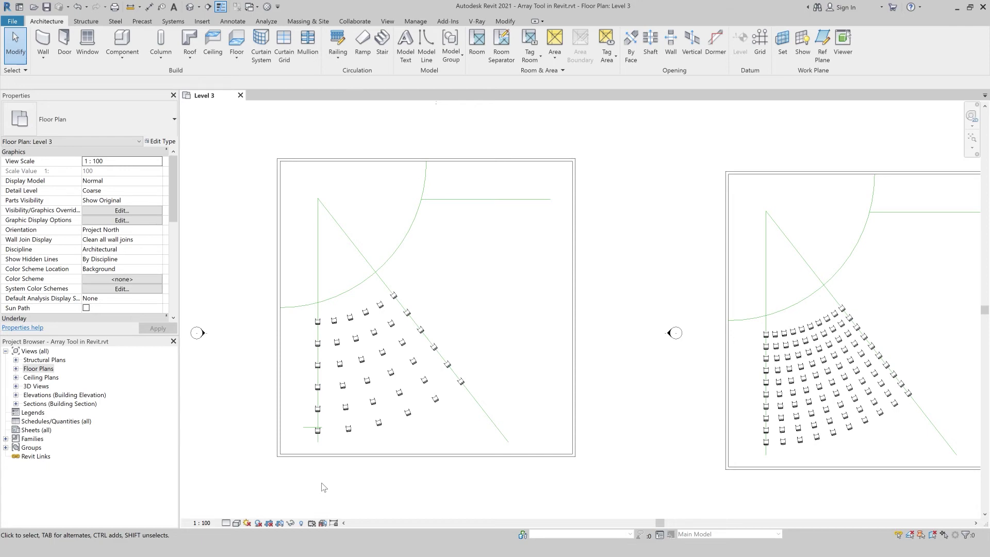
# - Pan to the middle room's chair fan and mirror-copy it across a drawn diagonal axis
pyautogui.moveTo(662, 272); pyautogui.dragTo(354, 223, button='middle')
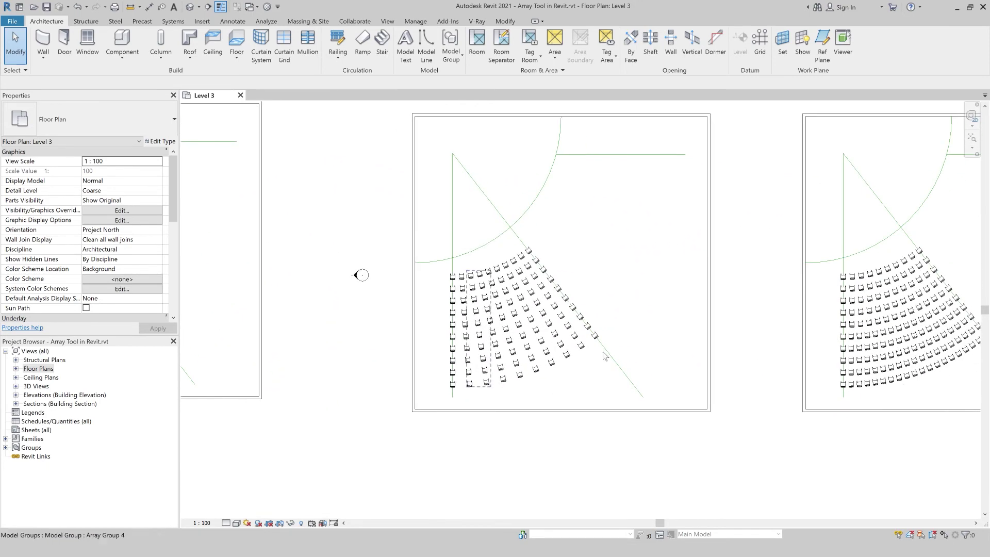
pyautogui.moveTo(428, 233); pyautogui.dragTo(651, 397)
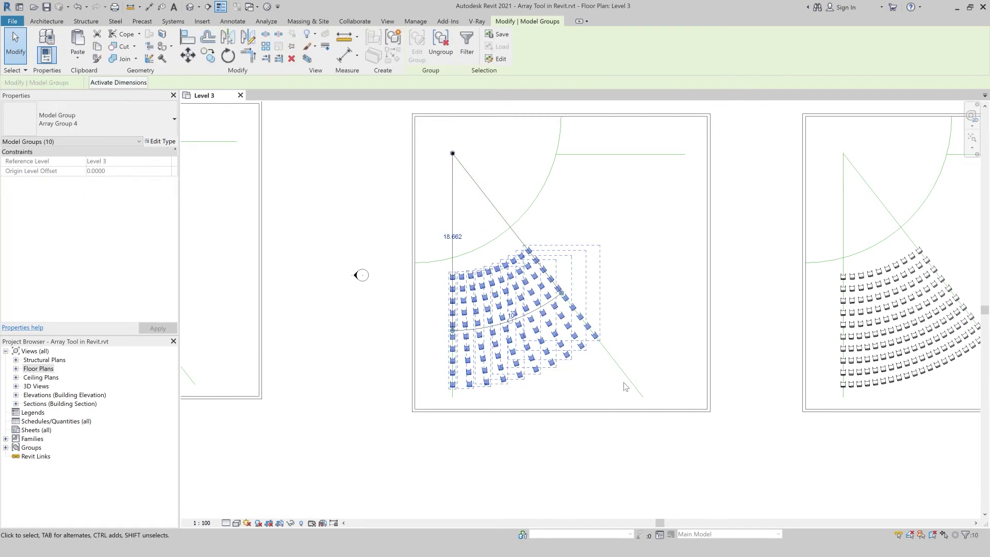
pyautogui.click(244, 40)
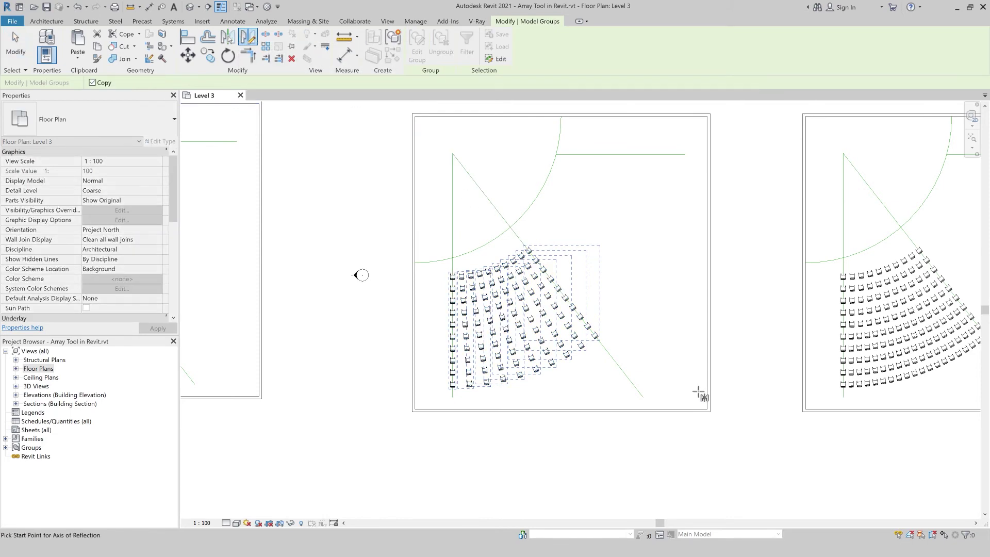
pyautogui.click(708, 409)
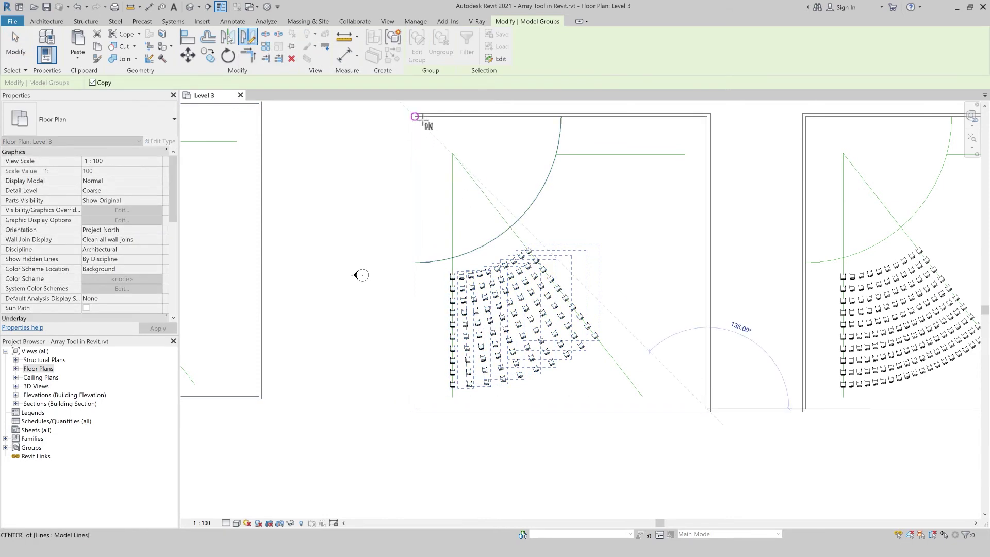
pyautogui.click(608, 209)
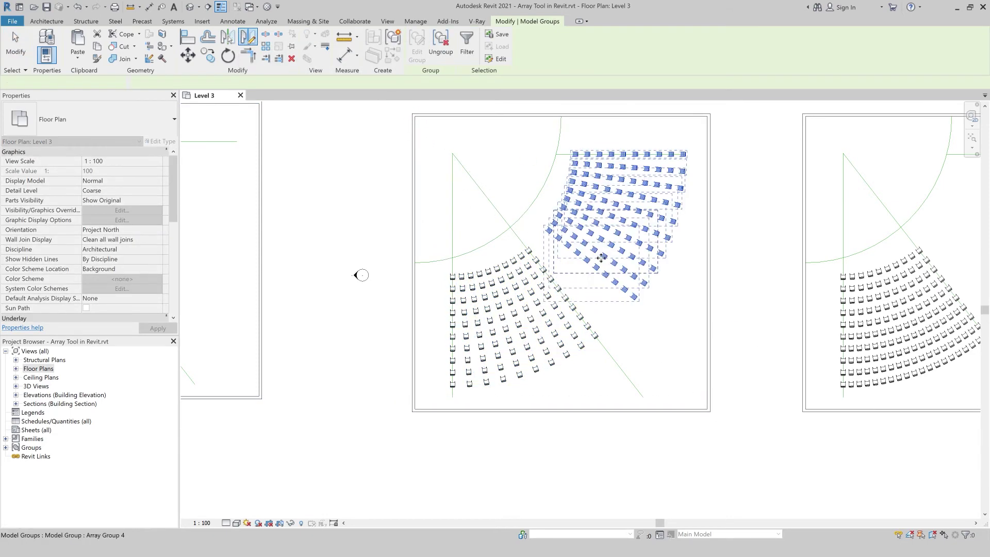
# - Click through the mirrored chair rows and the lower fan's leftmost column
pyautogui.click(762, 268)
pyautogui.click(634, 297)
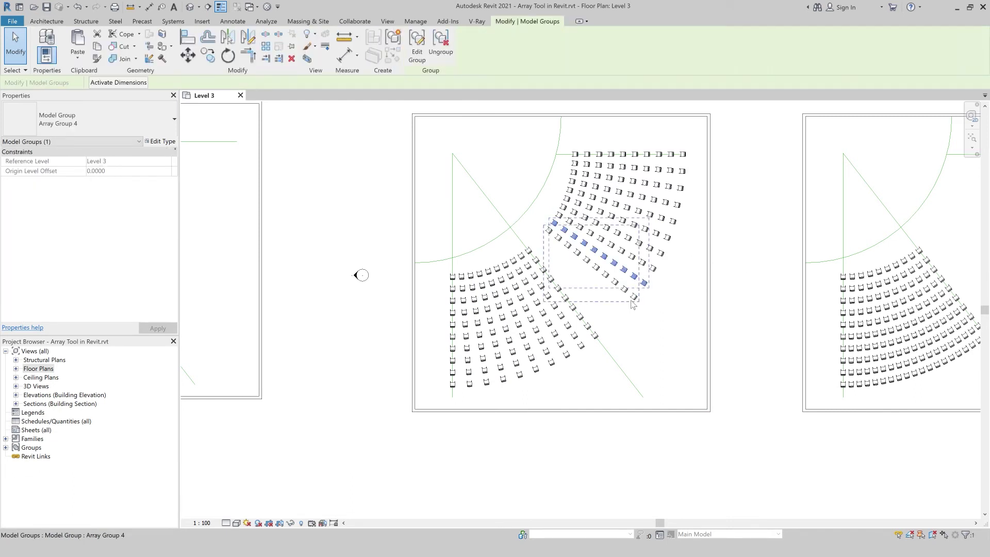
pyautogui.click(660, 264)
pyautogui.click(660, 258)
pyautogui.click(471, 382)
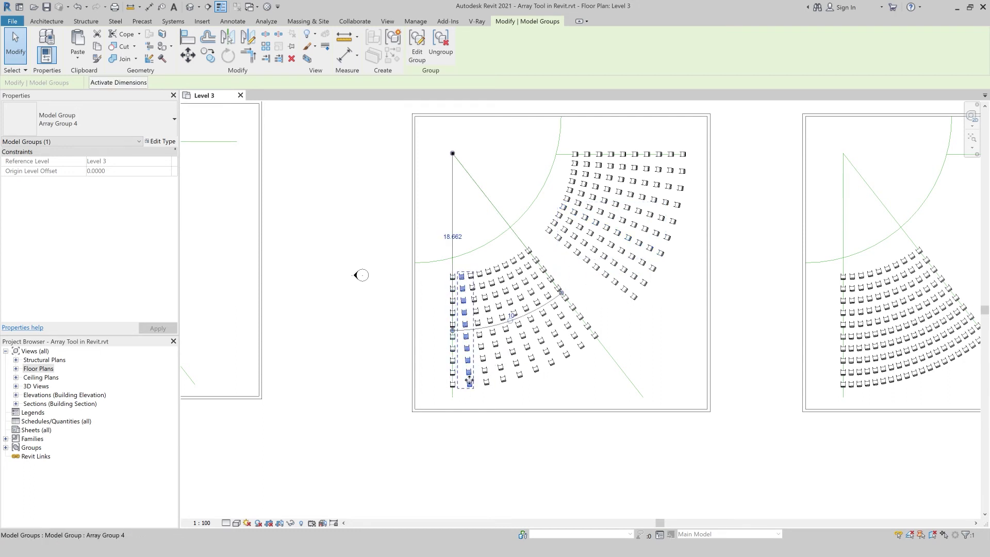
# - Inspect the radial array group's nested chair column, then finish editing
pyautogui.doubleClick(453, 374)
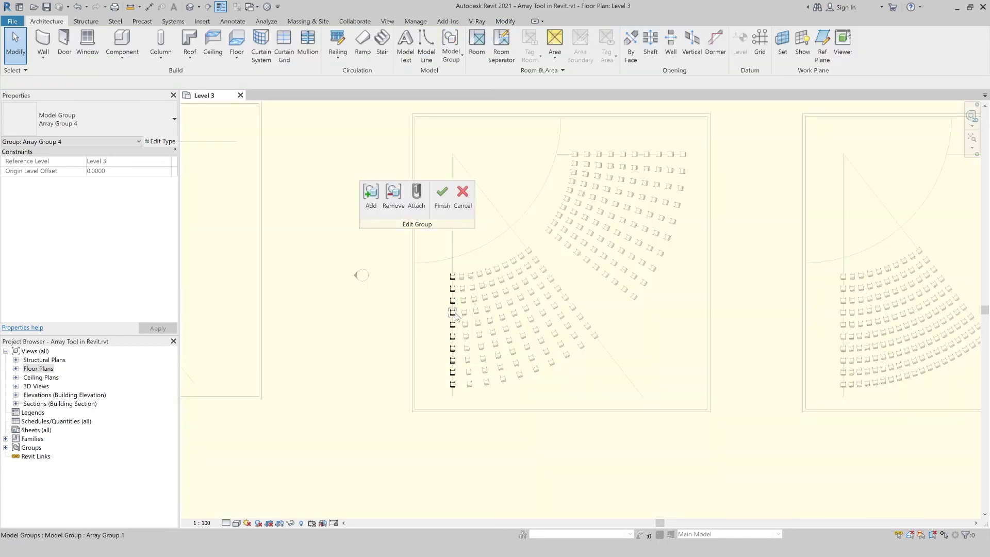
pyautogui.click(453, 385)
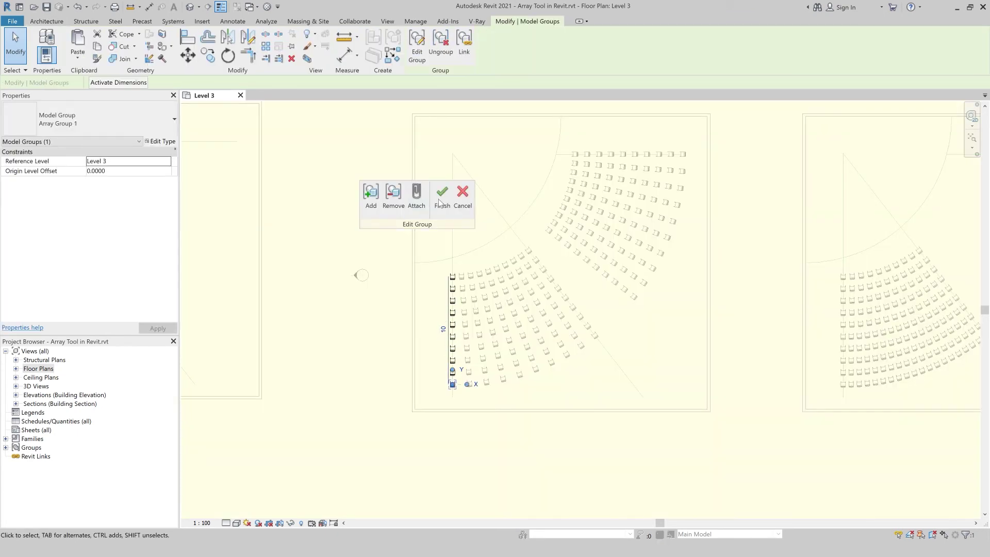
pyautogui.click(471, 348)
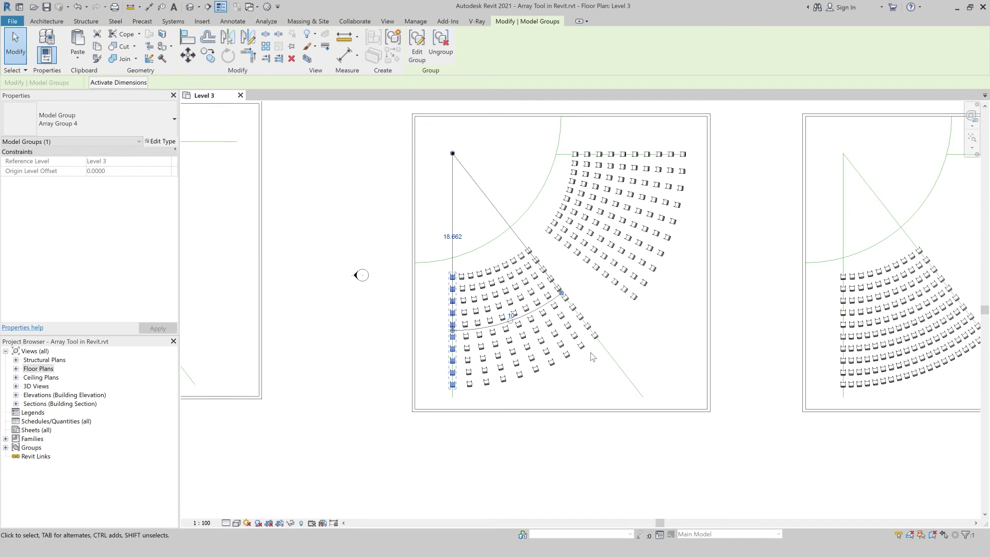
pyautogui.click(633, 253)
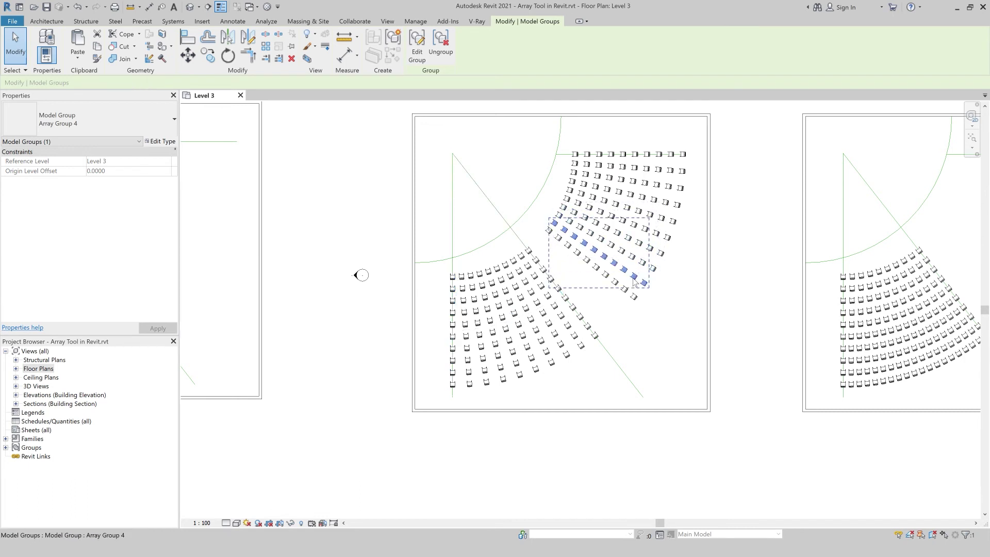
pyautogui.click(636, 329)
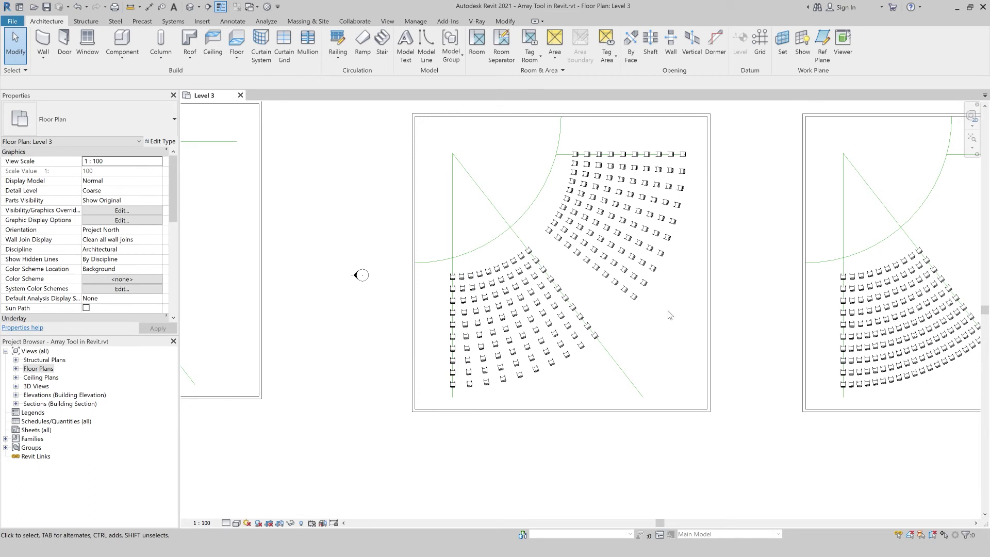
# - Cancel a new group edit to discard the mirrored fan, then window-select the lower-left fan
pyautogui.press('e')
pyautogui.press('g')
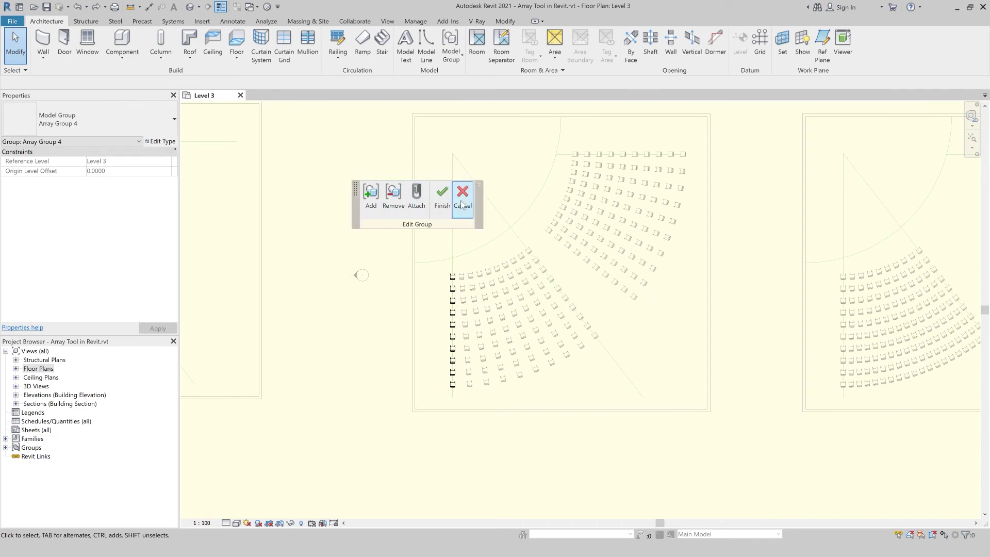
pyautogui.click(442, 195)
pyautogui.click(430, 274)
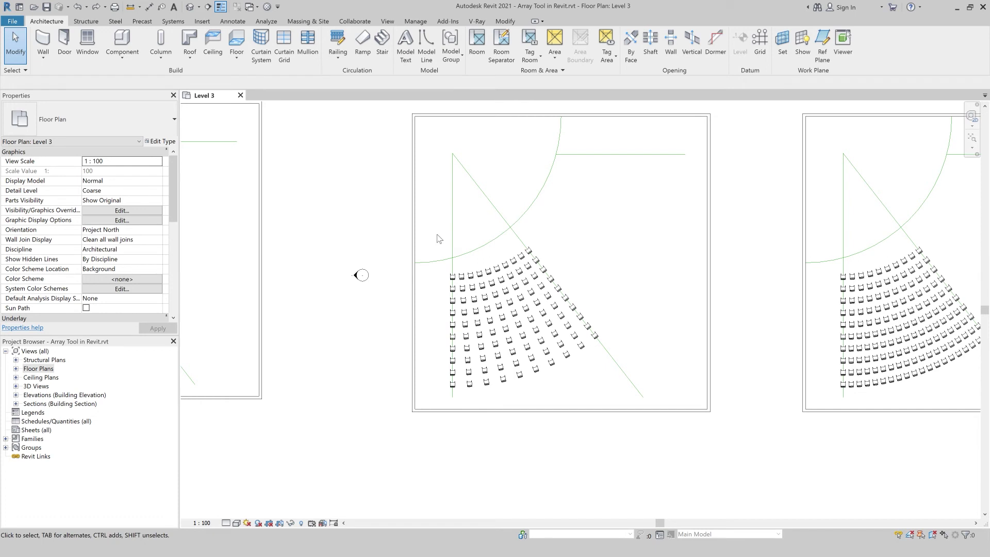
pyautogui.moveTo(438, 238); pyautogui.dragTo(651, 400)
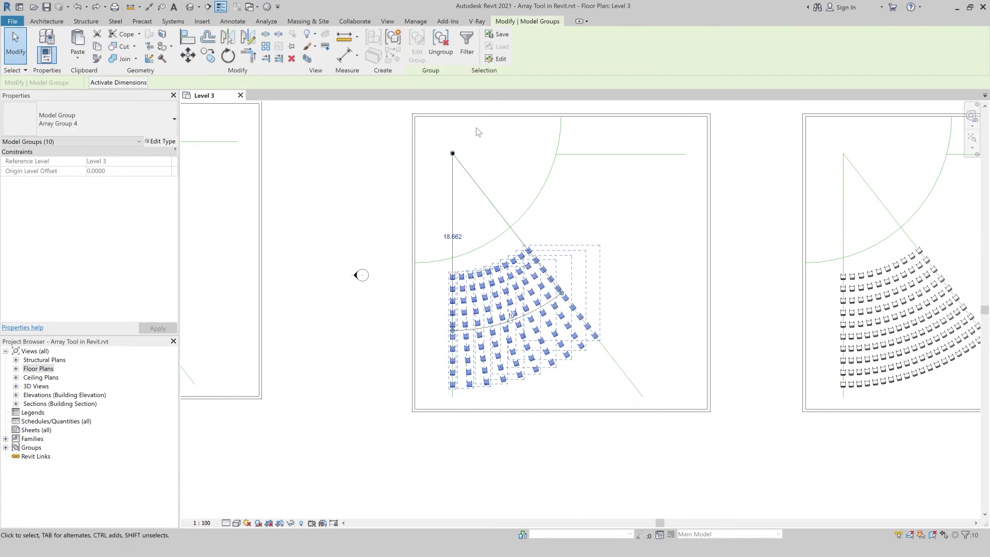
# - Filter the selection to keep only the array and chair groups, unchecking Lines
pyautogui.click(467, 44)
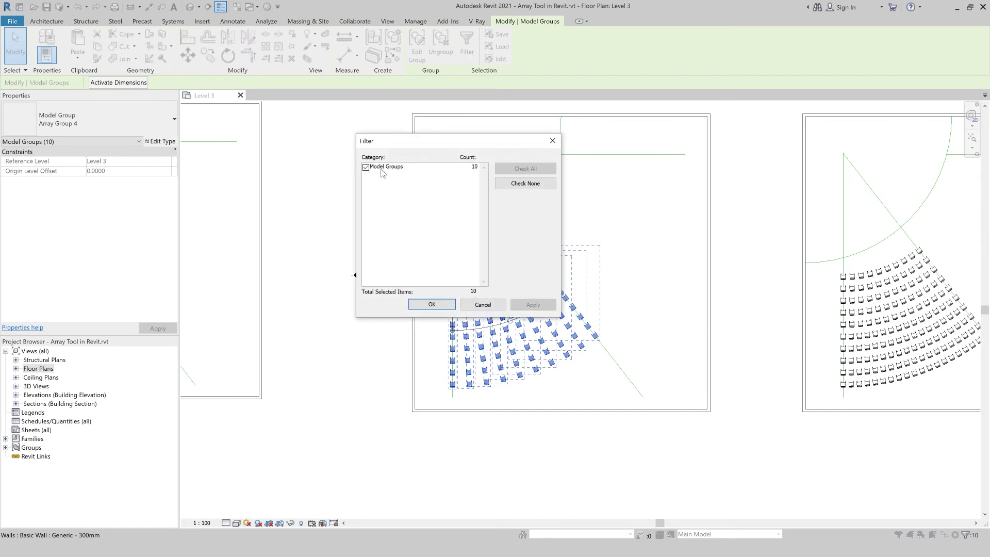
pyautogui.click(480, 307)
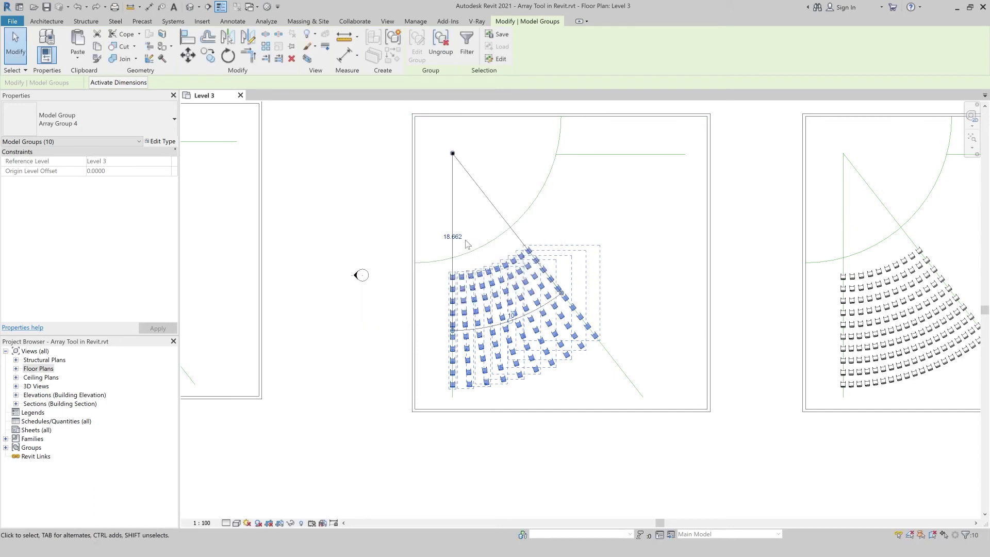
pyautogui.keyDown('ctrl'); pyautogui.click(456, 194); pyautogui.keyUp('ctrl')
pyautogui.keyDown('ctrl'); pyautogui.click(461, 163); pyautogui.keyUp('ctrl')
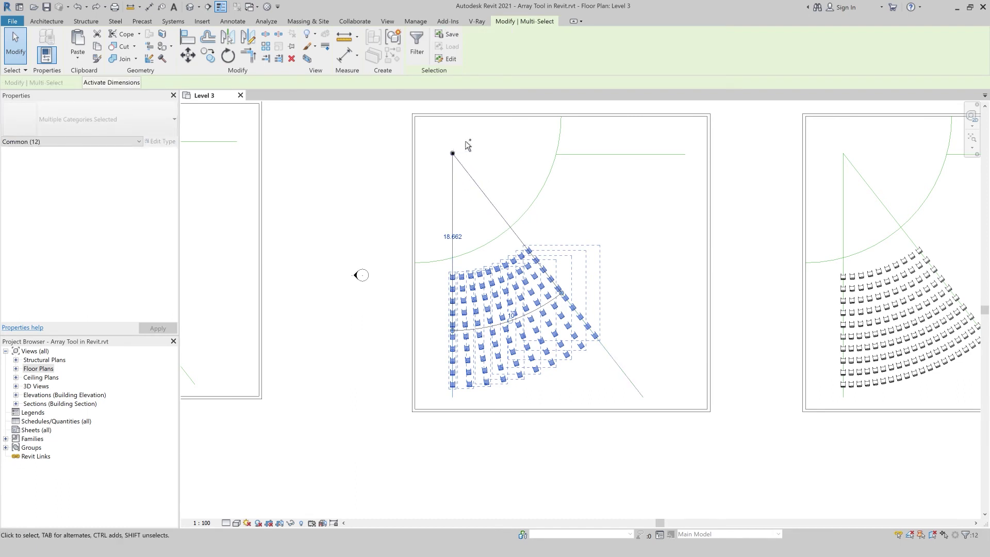
pyautogui.keyDown('ctrl'); pyautogui.click(451, 181); pyautogui.keyUp('ctrl')
pyautogui.click(417, 43)
pyautogui.click(366, 175)
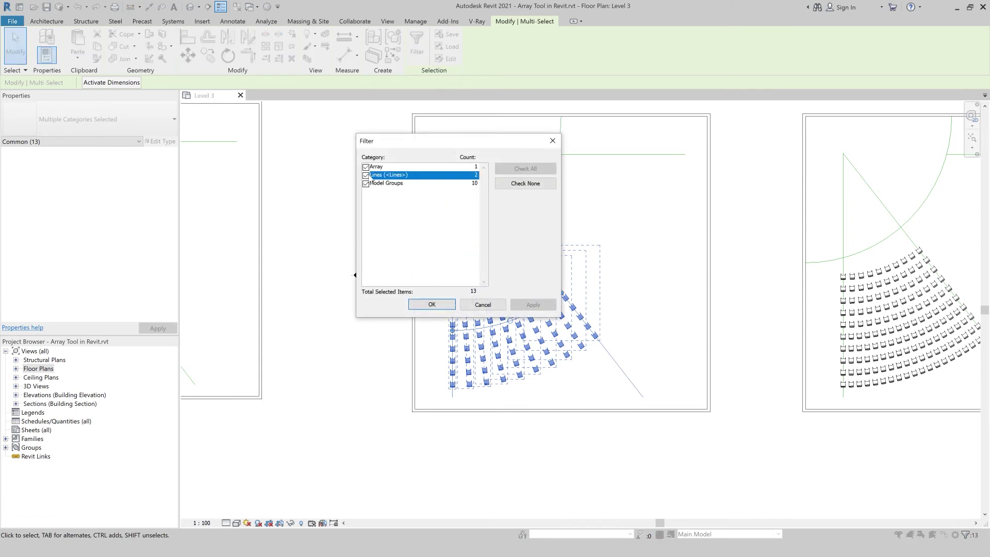
pyautogui.moveTo(450, 142); pyautogui.dragTo(287, 130)
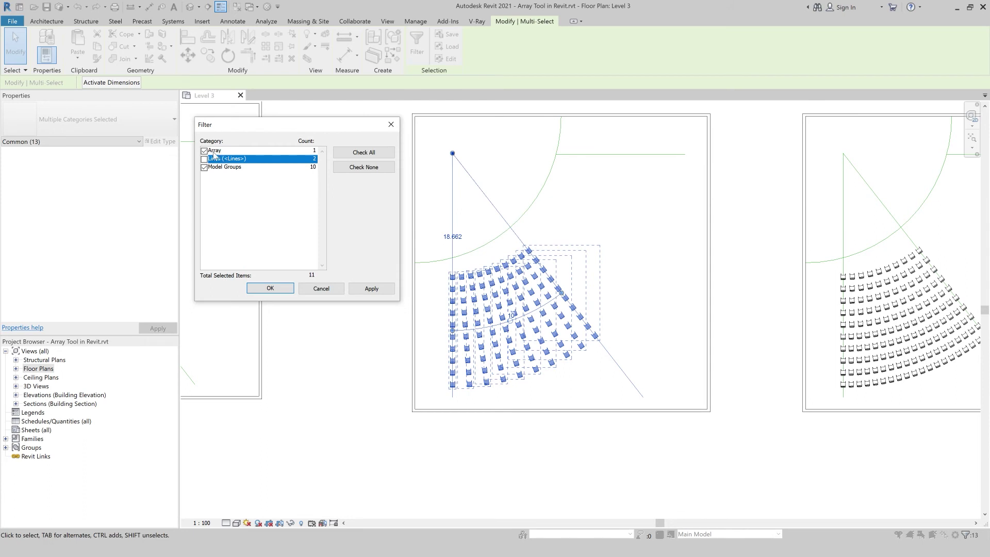
pyautogui.click(270, 287)
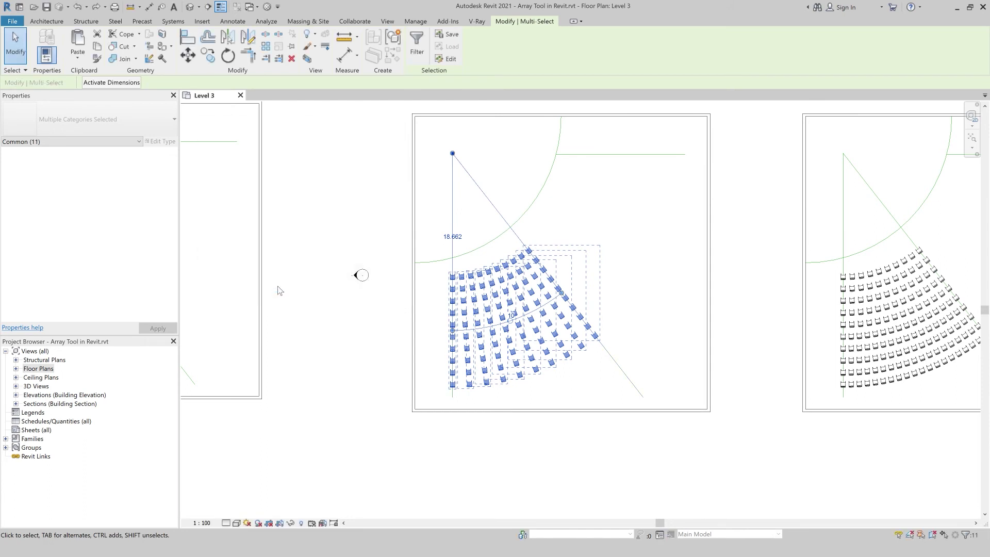
# - Mirror-copy the fan across the bottom-right to top-left diagonal and inspect the copy's group
pyautogui.click(247, 37)
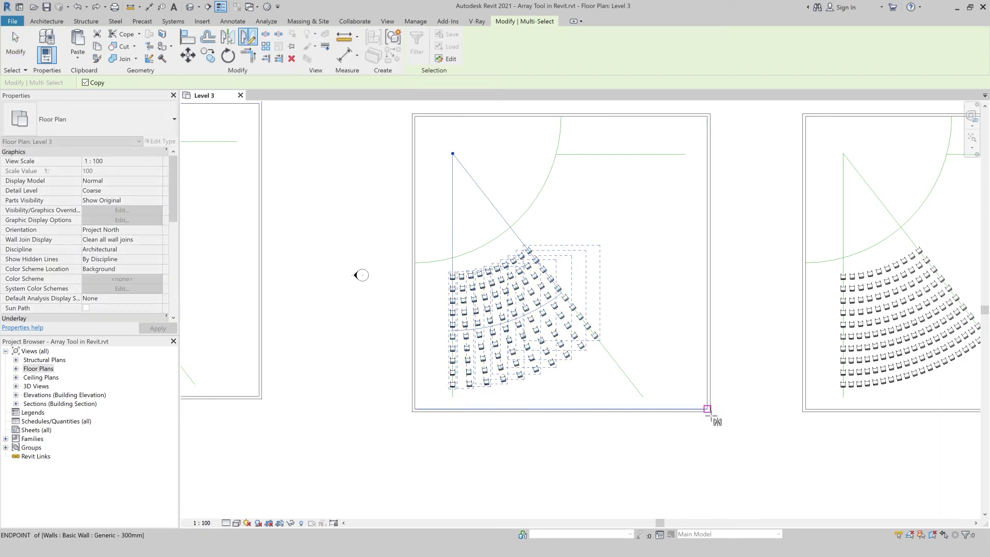
pyautogui.click(709, 410)
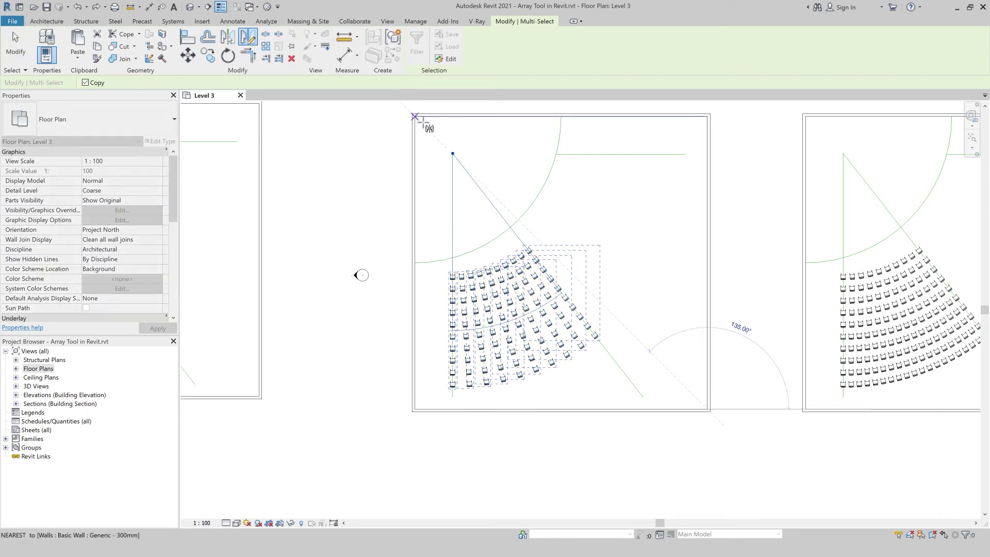
pyautogui.click(464, 171)
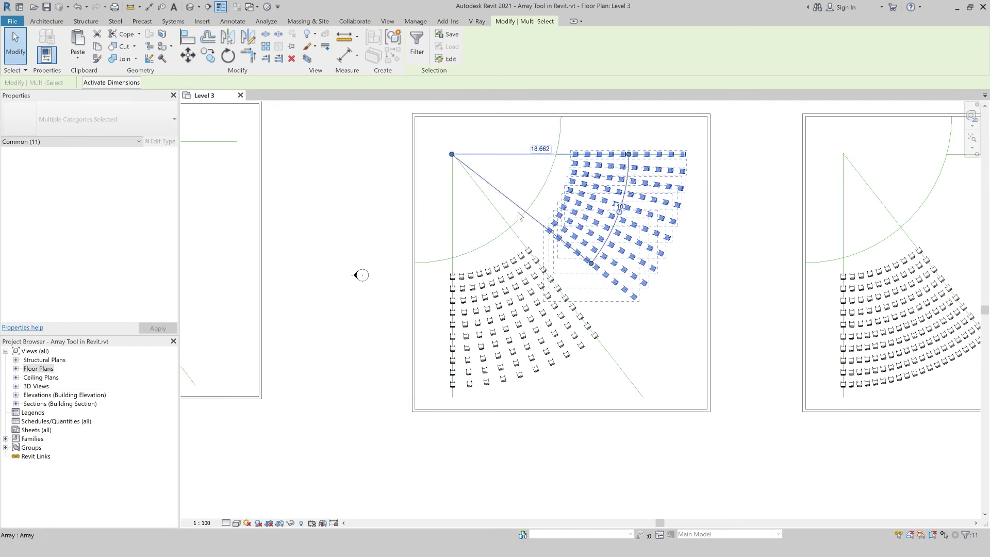
pyautogui.click(745, 280)
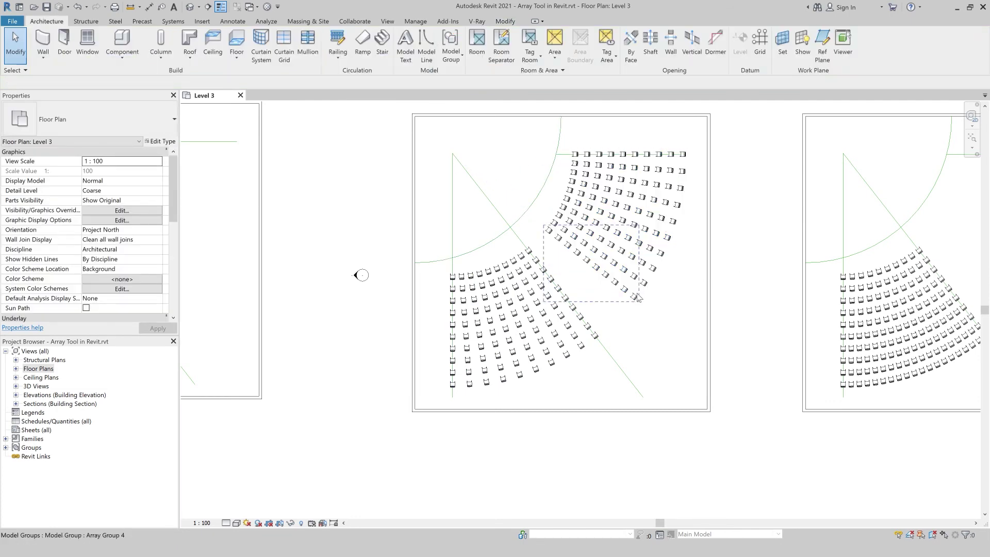
pyautogui.doubleClick(615, 282)
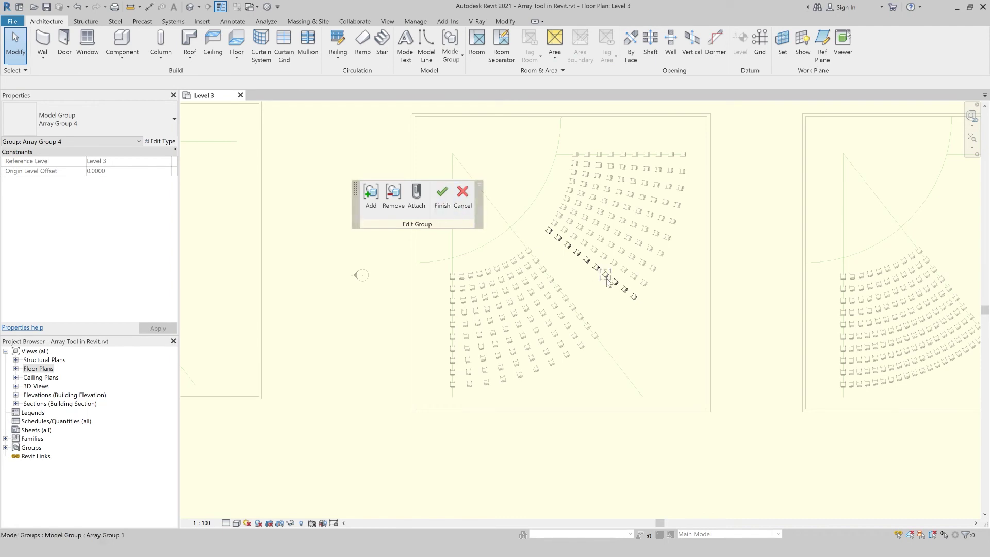
pyautogui.click(608, 279)
pyautogui.click(432, 203)
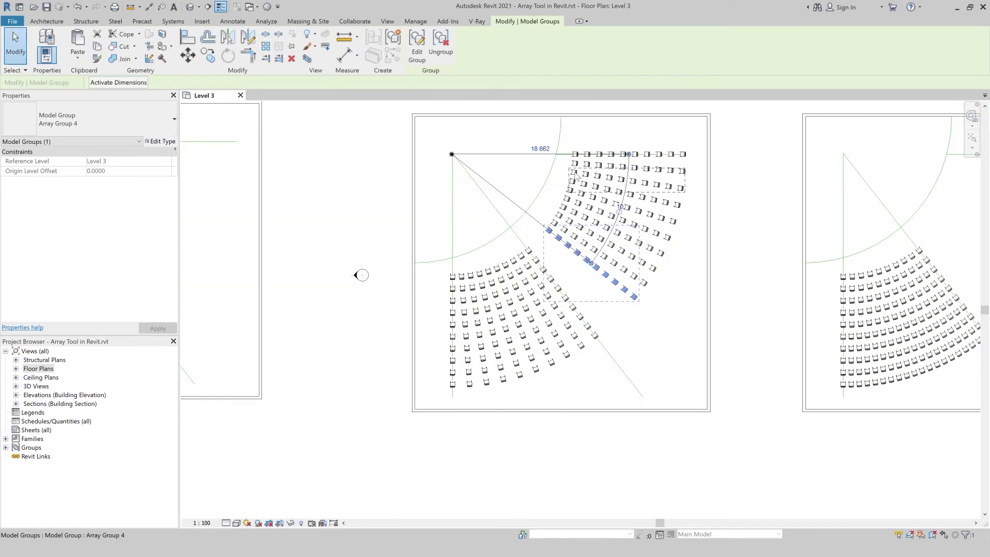
pyautogui.click(622, 212)
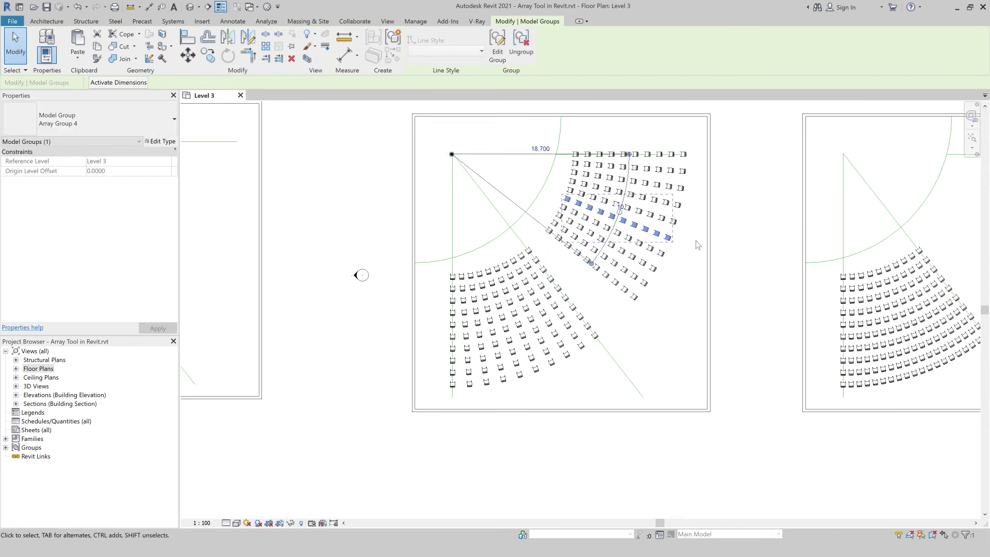
pyautogui.scroll(2, 616, 210)
pyautogui.click(599, 189)
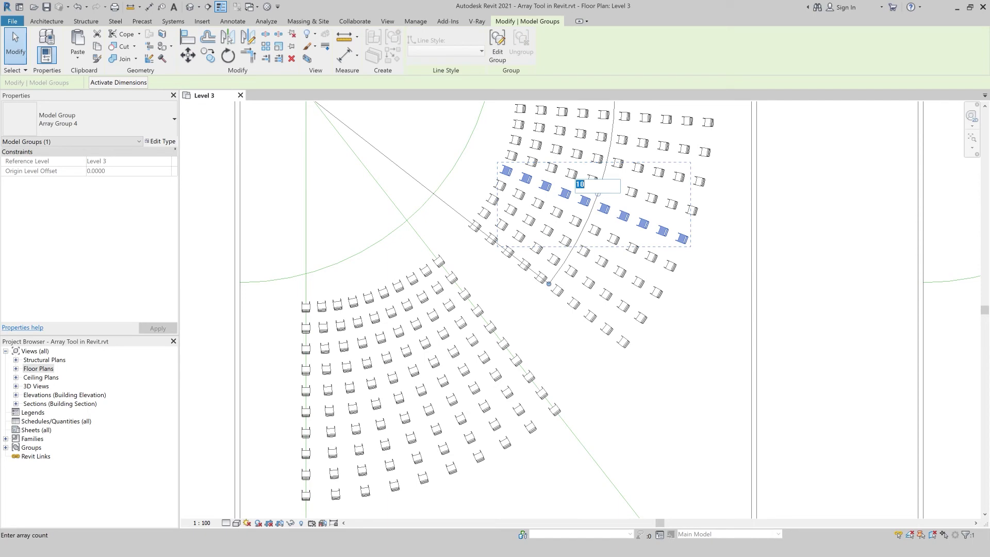
pyautogui.write('5')
pyautogui.press('Return')
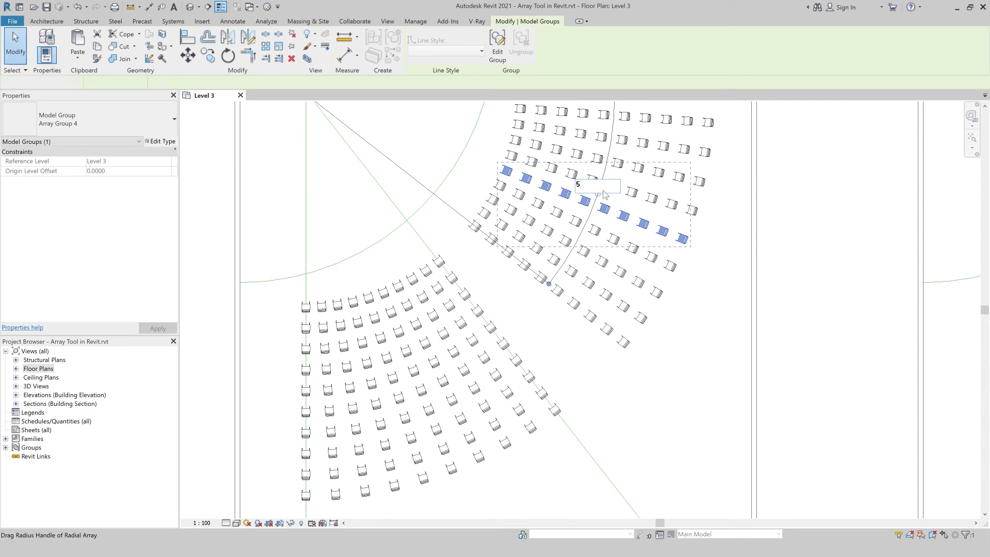
pyautogui.scroll(-3, 583, 213)
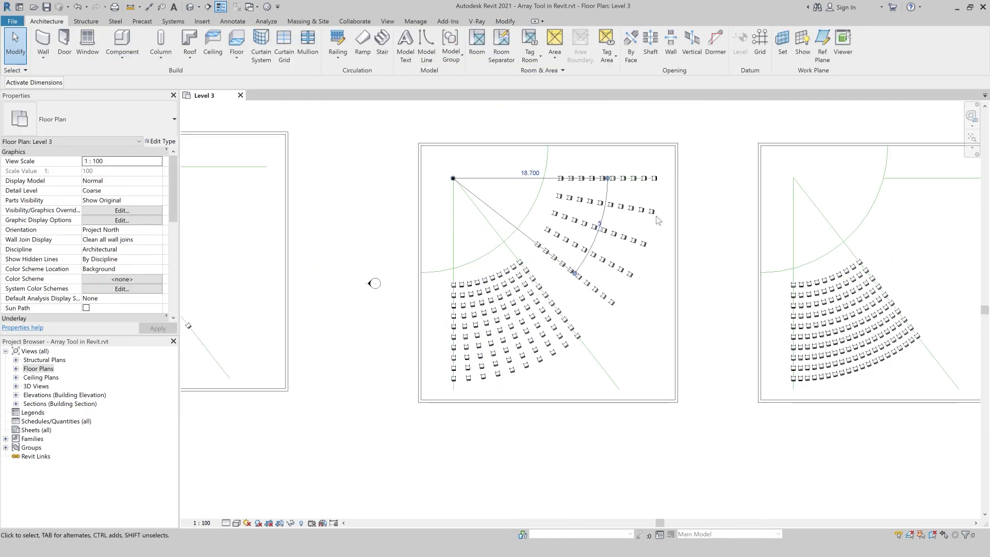
pyautogui.click(636, 262)
pyautogui.scroll(3, 593, 232)
pyautogui.scroll(-1, 464, 217)
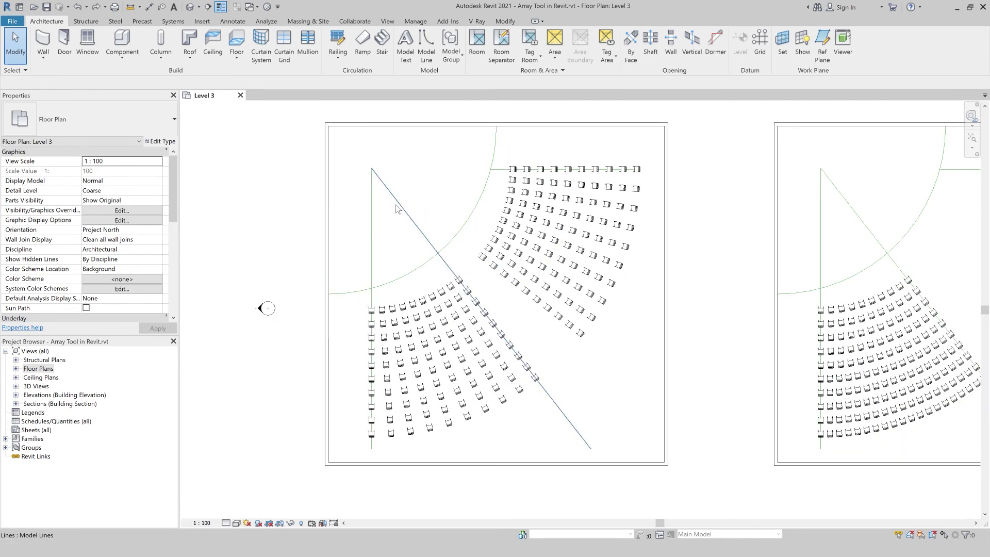
pyautogui.click(424, 212)
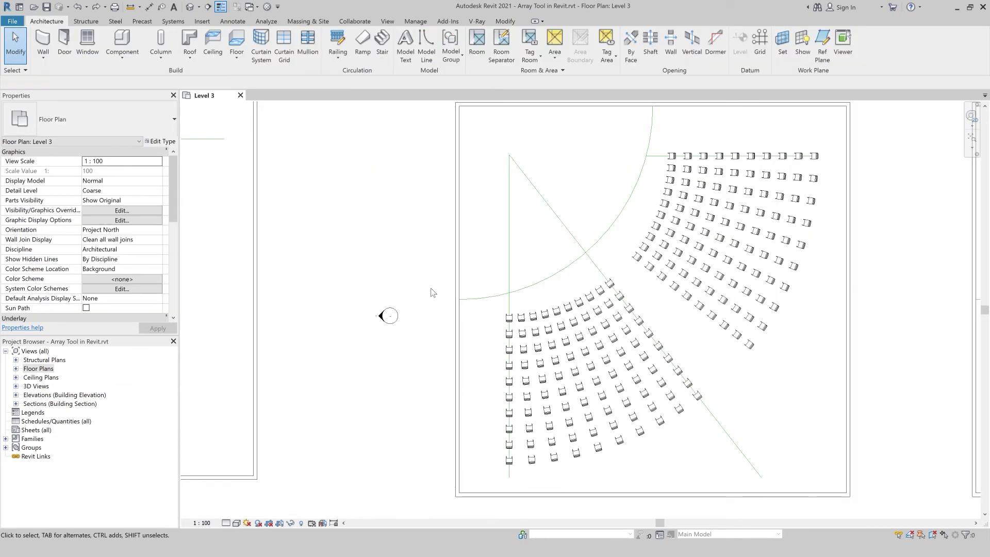
pyautogui.scroll(-1, 432, 290)
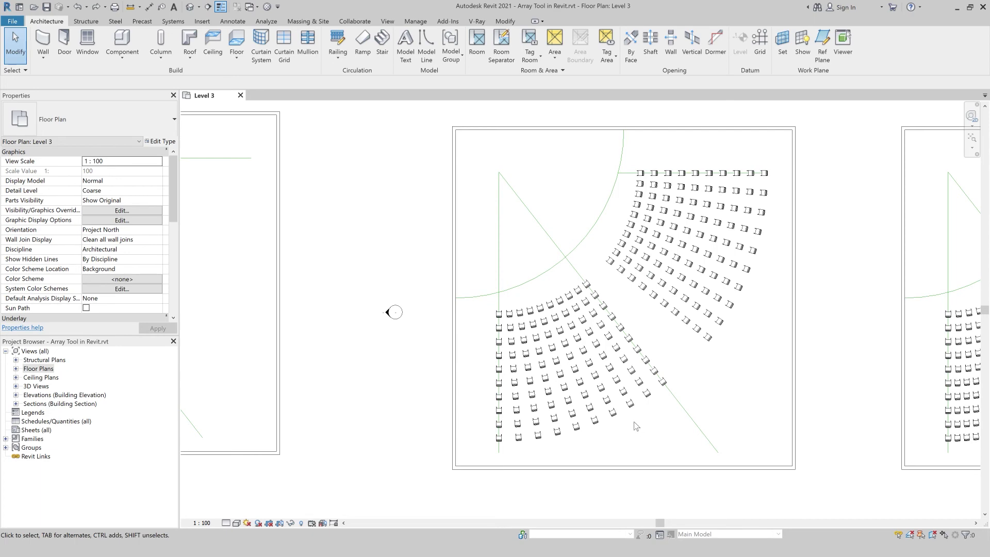
pyautogui.moveTo(636, 426); pyautogui.dragTo(488, 393, button='middle')
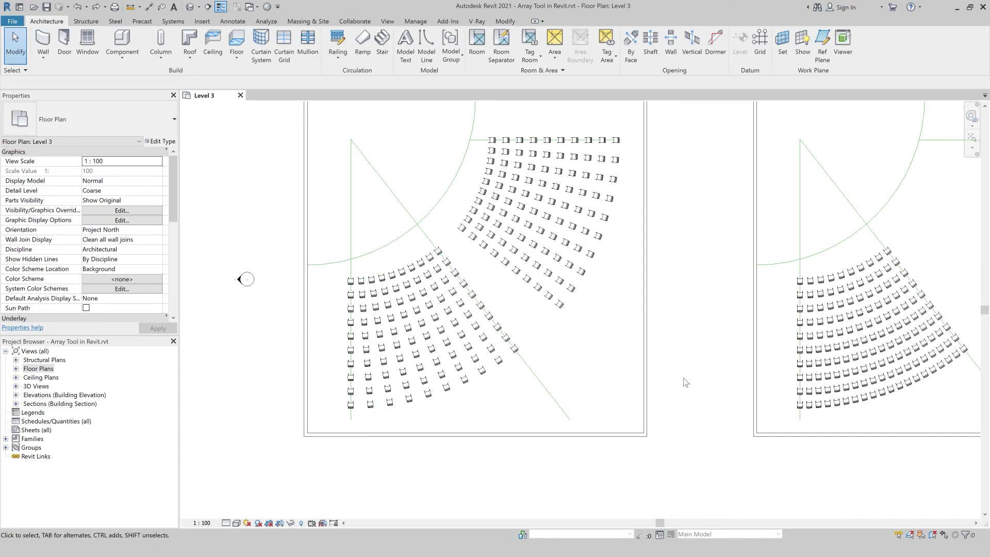
pyautogui.moveTo(685, 382); pyautogui.dragTo(486, 388, button='middle')
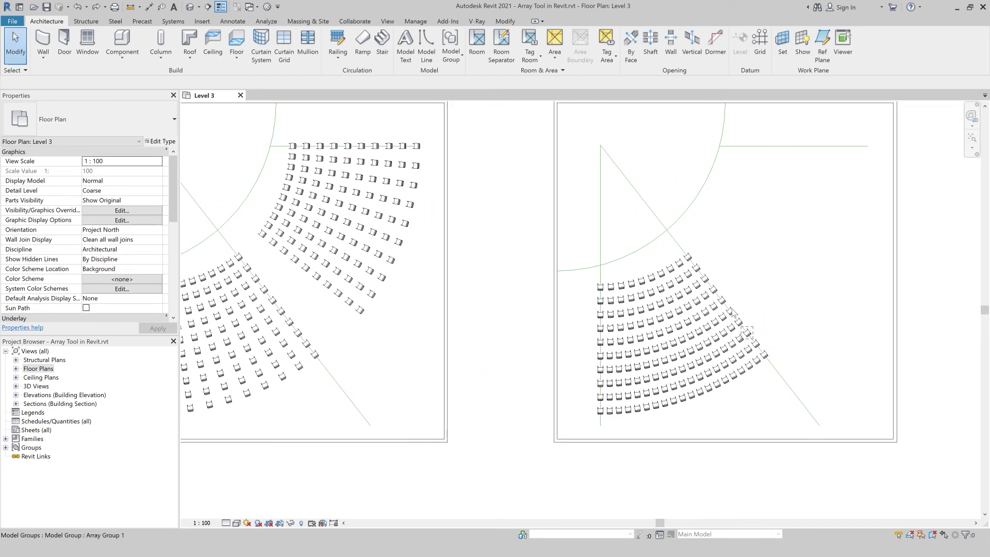
pyautogui.scroll(-1, 808, 392)
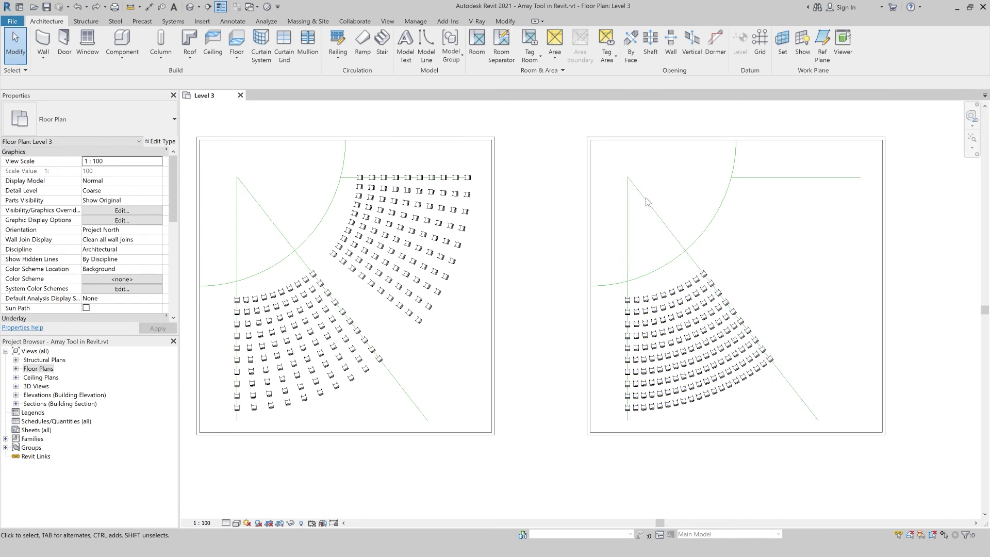
# - Copy the diagonal and vertical guide lines with the chair group below the existing rooms
pyautogui.click(647, 204)
pyautogui.keyDown('ctrl'); pyautogui.click(628, 307); pyautogui.keyUp('ctrl')
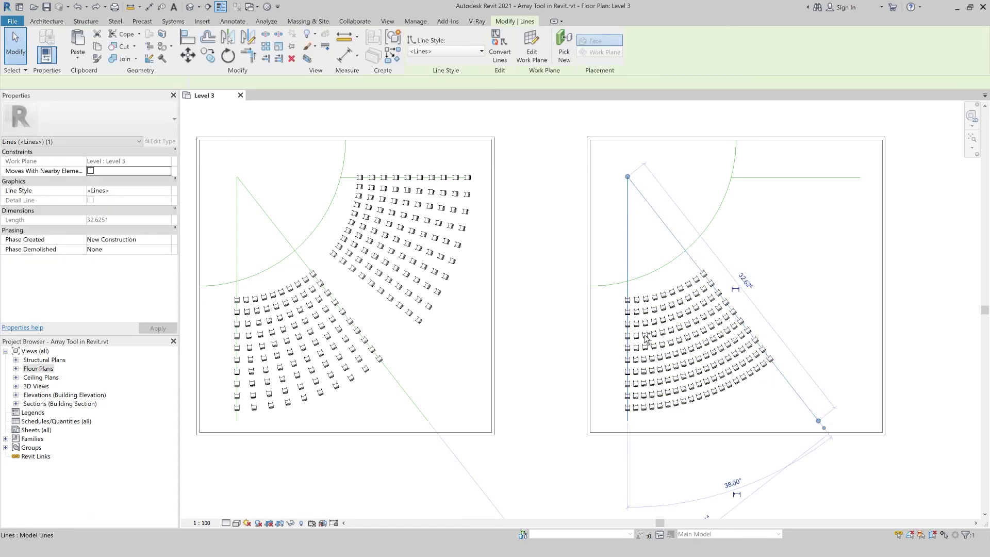
pyautogui.keyDown('ctrl'); pyautogui.click(634, 303); pyautogui.keyUp('ctrl')
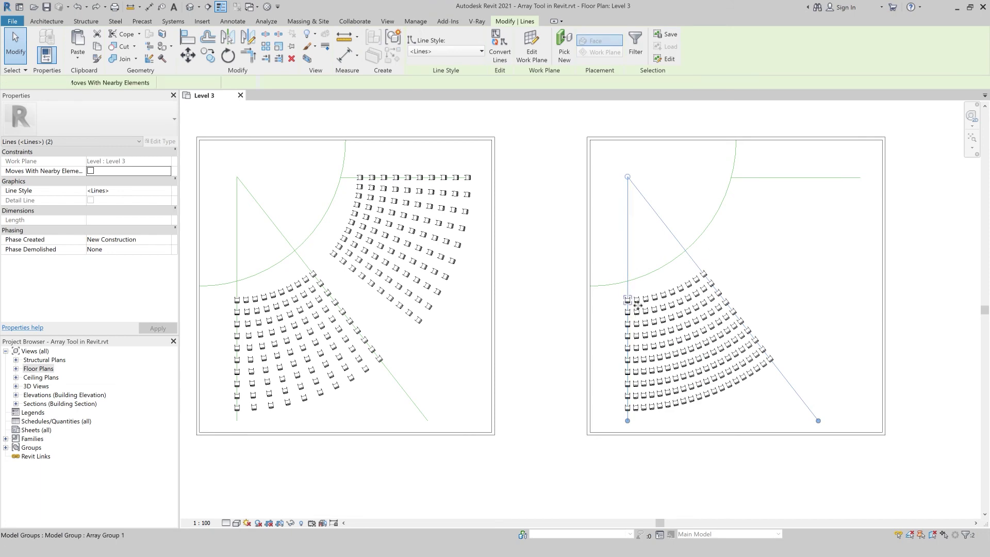
pyautogui.click(208, 55)
pyautogui.click(628, 177)
pyautogui.scroll(-2, 628, 177)
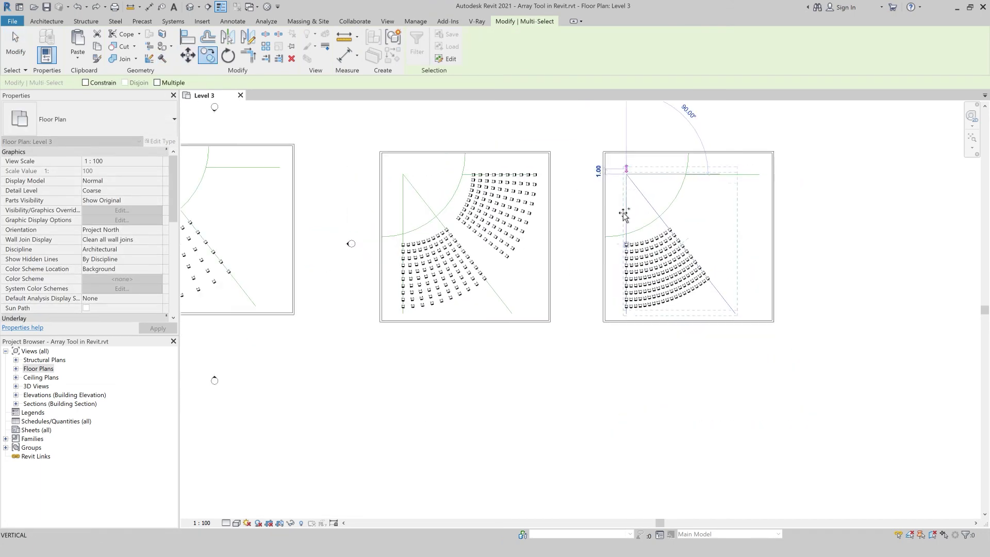
pyautogui.click(513, 382)
pyautogui.press('Escape')
# - Ungroup the copied chair group into a single Chair-Kinder chair
pyautogui.scroll(-1, 478, 378)
pyautogui.scroll(2, 479, 378)
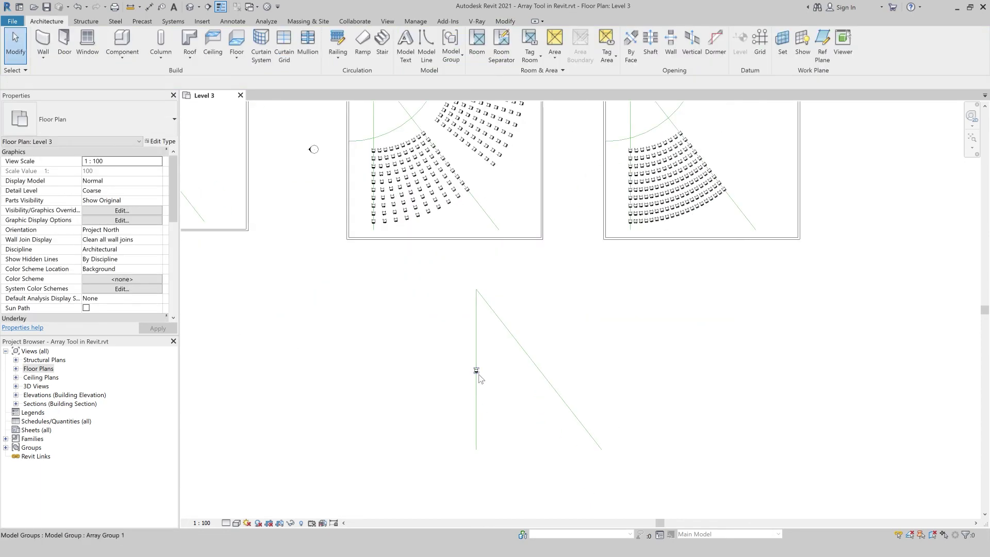
pyautogui.click(478, 375)
pyautogui.scroll(1, 472, 385)
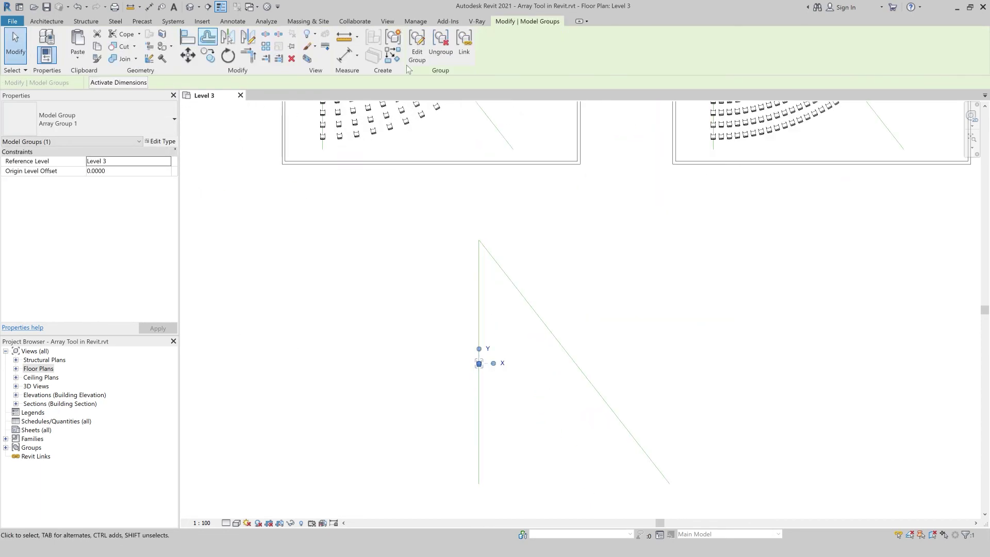
pyautogui.click(441, 41)
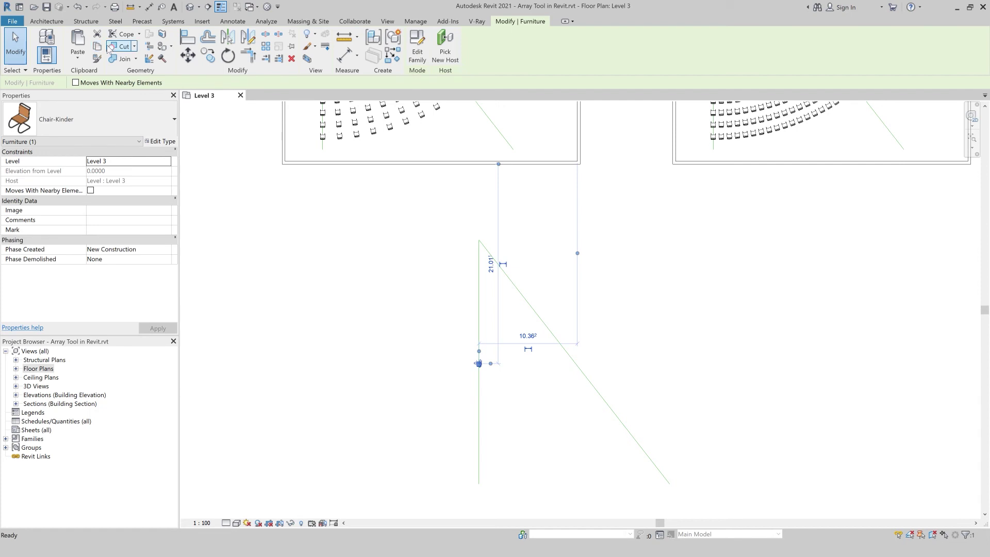
# - Linearly array the chair down the vertical guide line with Number 10
pyautogui.press('a')
pyautogui.press('r')
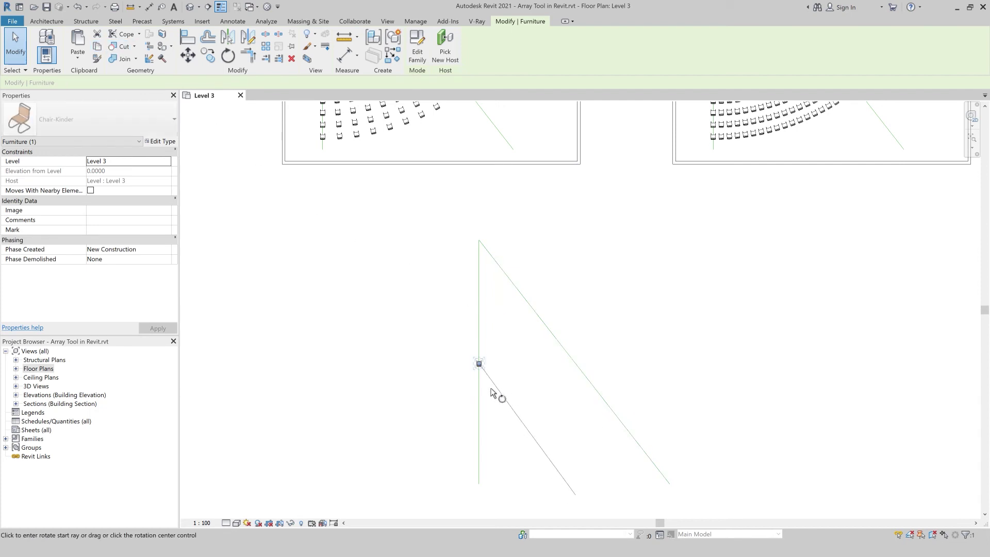
pyautogui.click(77, 82)
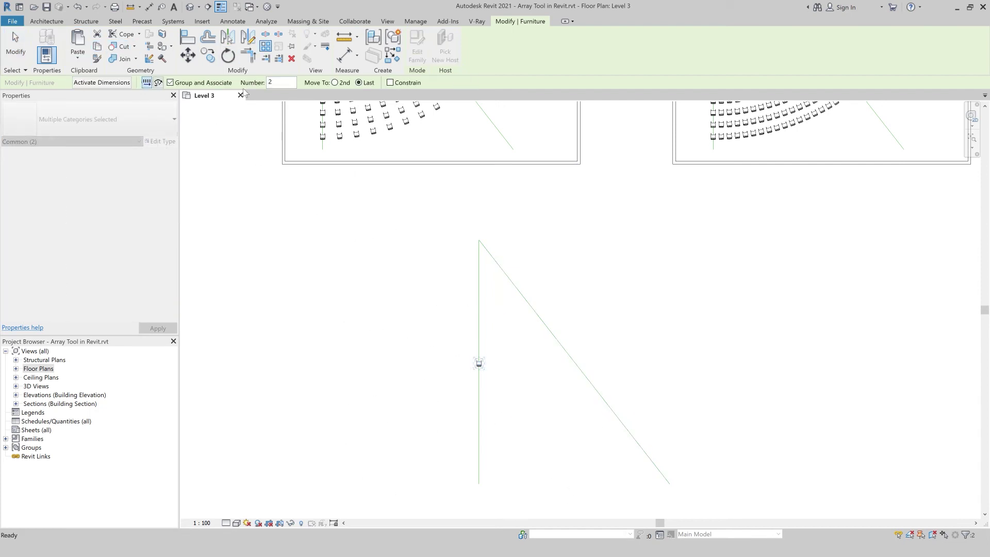
pyautogui.write('0')
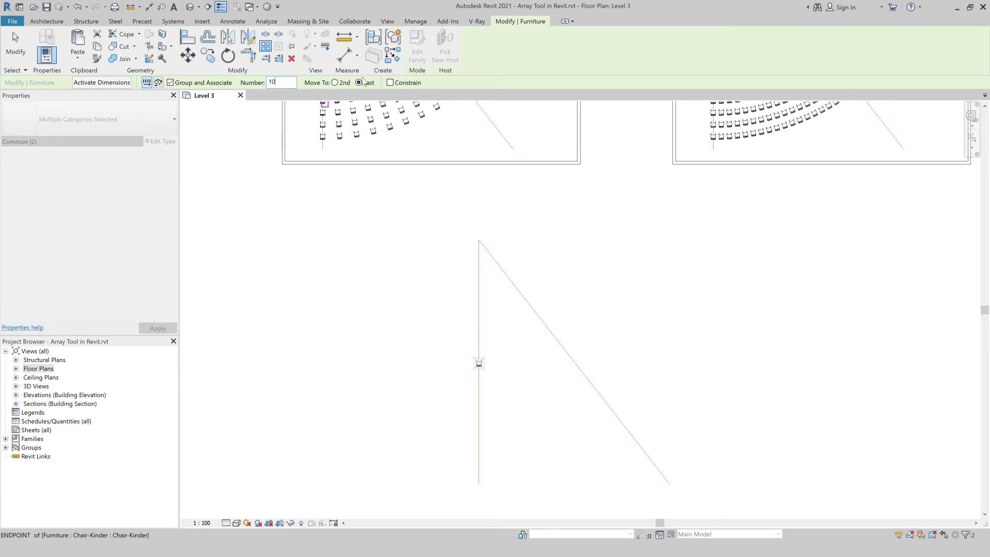
pyautogui.click(480, 363)
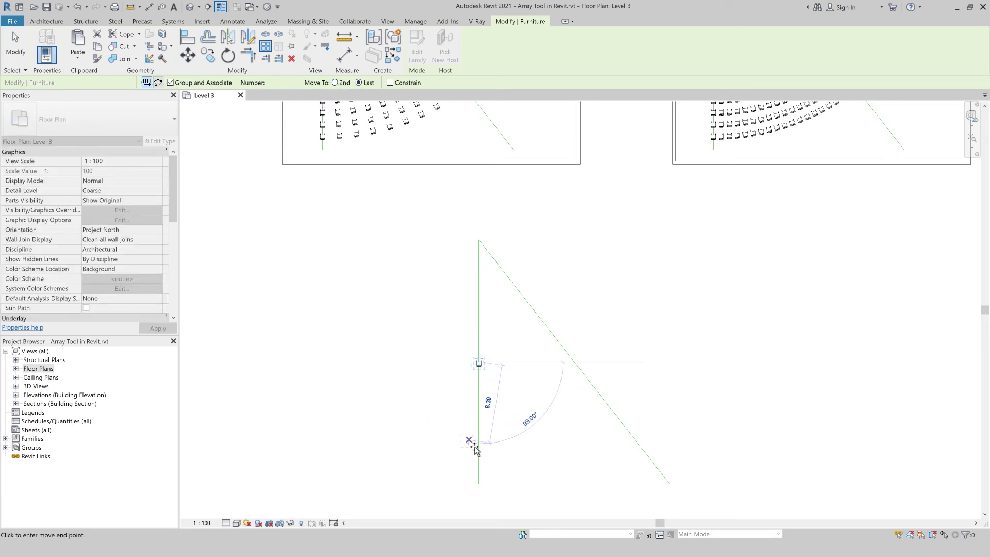
pyautogui.click(483, 474)
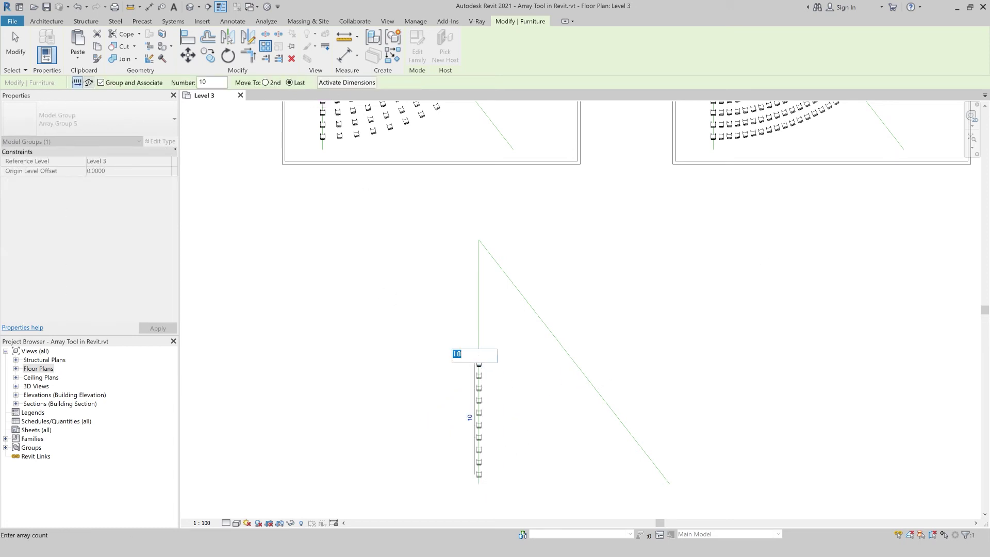
pyautogui.click(537, 426)
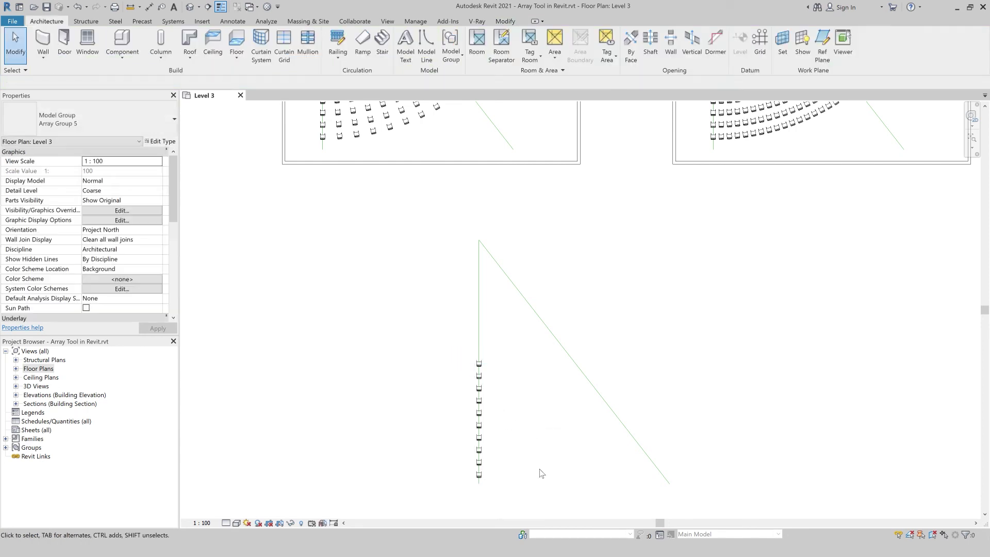
# - Window-select the ten-chair column and ungroup it into separate chairs
pyautogui.scroll(1, 536, 457)
pyautogui.click(474, 353)
pyautogui.click(496, 336)
pyautogui.moveTo(504, 327); pyautogui.dragTo(436, 498)
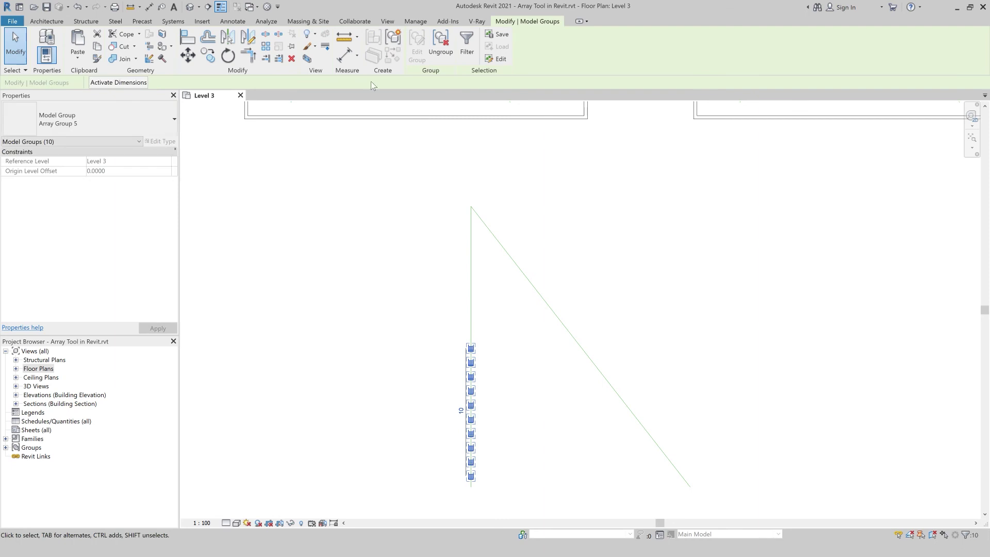
pyautogui.click(442, 50)
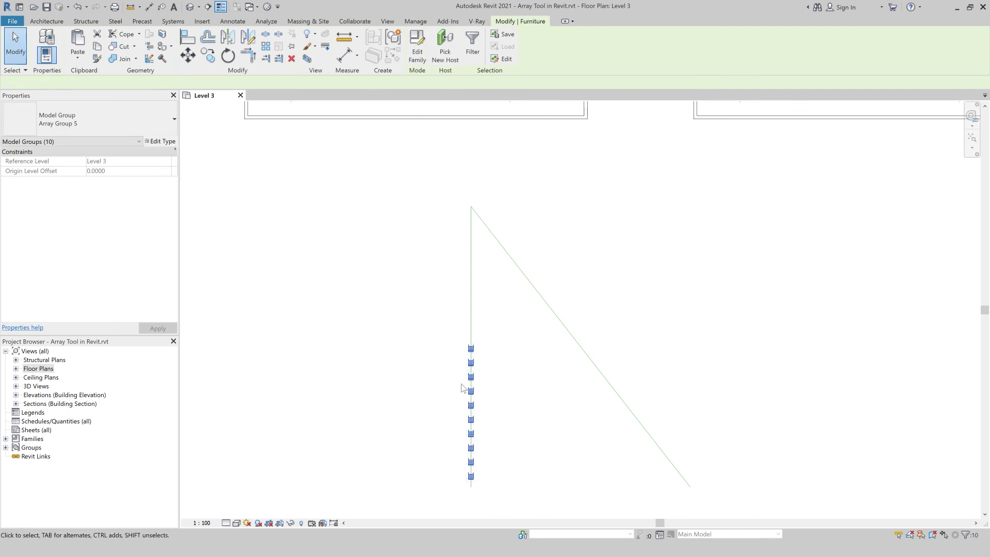
# - Radially array the top chair, centred at the lines' apex, from vertical to diagonal line, count 10
pyautogui.click(550, 352)
pyautogui.moveTo(552, 371); pyautogui.dragTo(458, 332, button='middle')
pyautogui.click(378, 312)
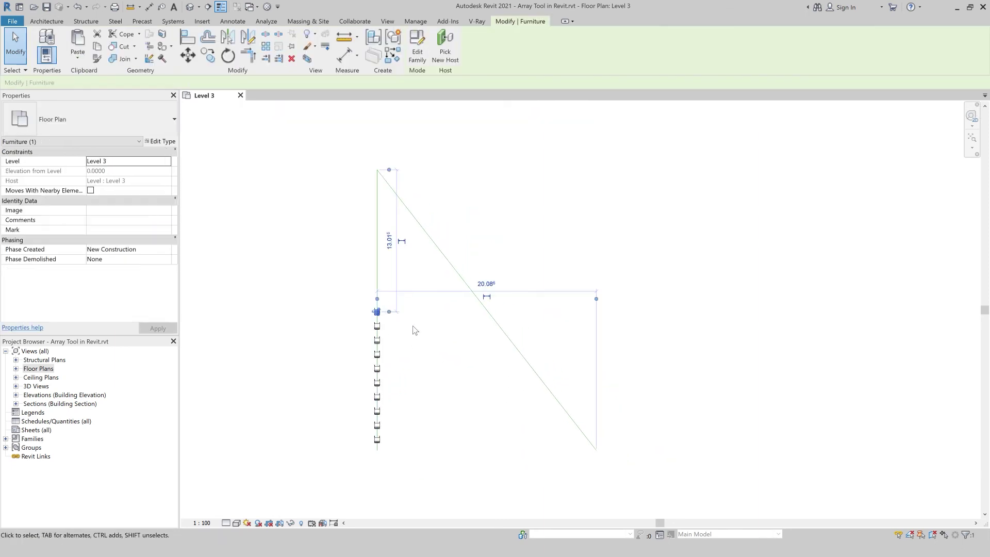
pyautogui.press('a')
pyautogui.press('r')
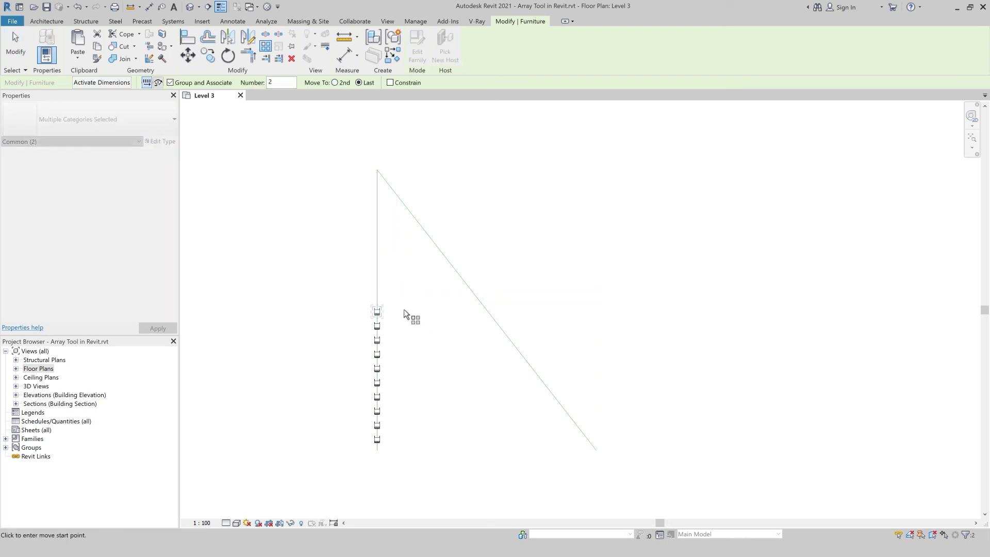
pyautogui.click(159, 82)
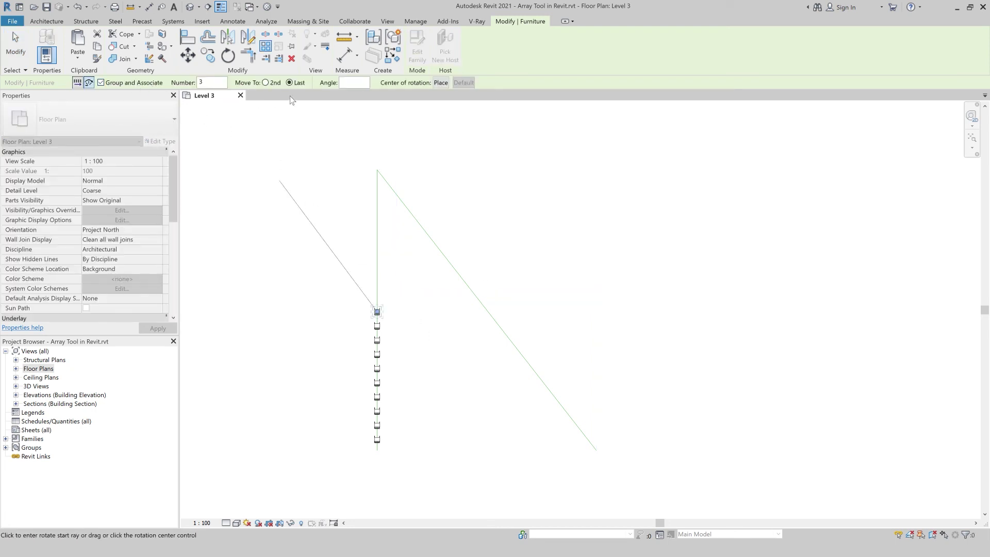
pyautogui.click(442, 82)
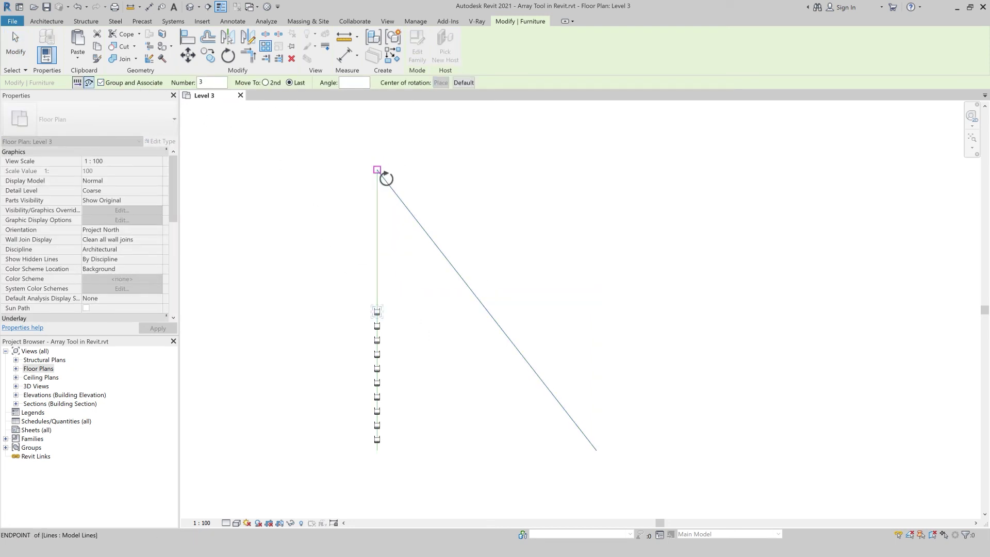
pyautogui.click(377, 170)
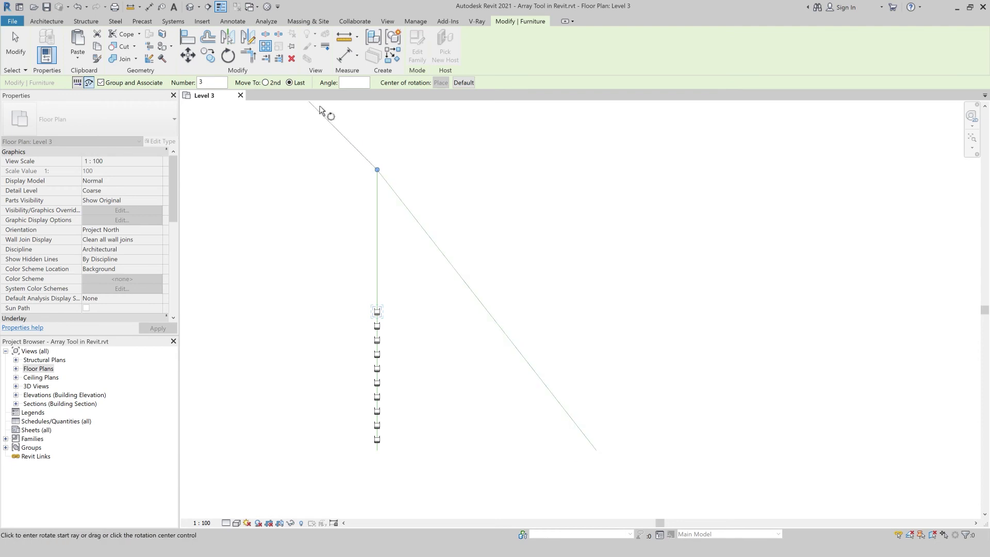
pyautogui.click(377, 222)
pyautogui.click(464, 282)
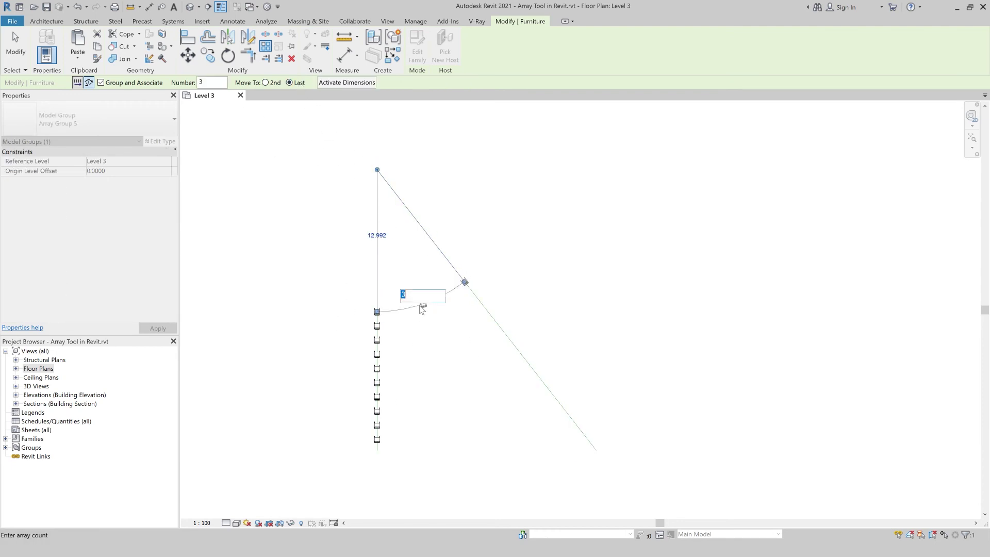
pyautogui.write('10')
pyautogui.press('Return')
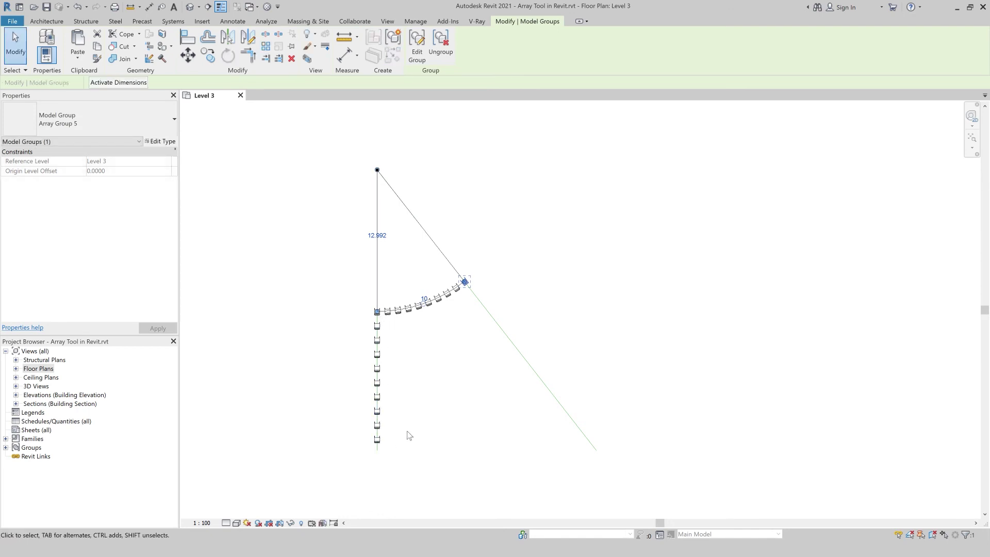
# - Select the column's second chair and open its right-click menu to repeat the array
pyautogui.click(423, 406)
pyautogui.click(377, 327)
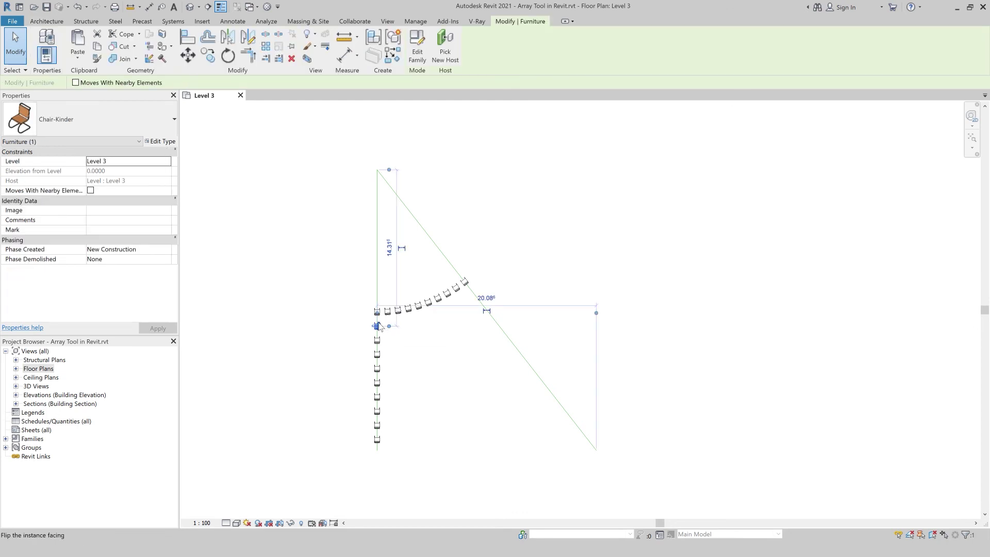
pyautogui.rightClick(400, 329)
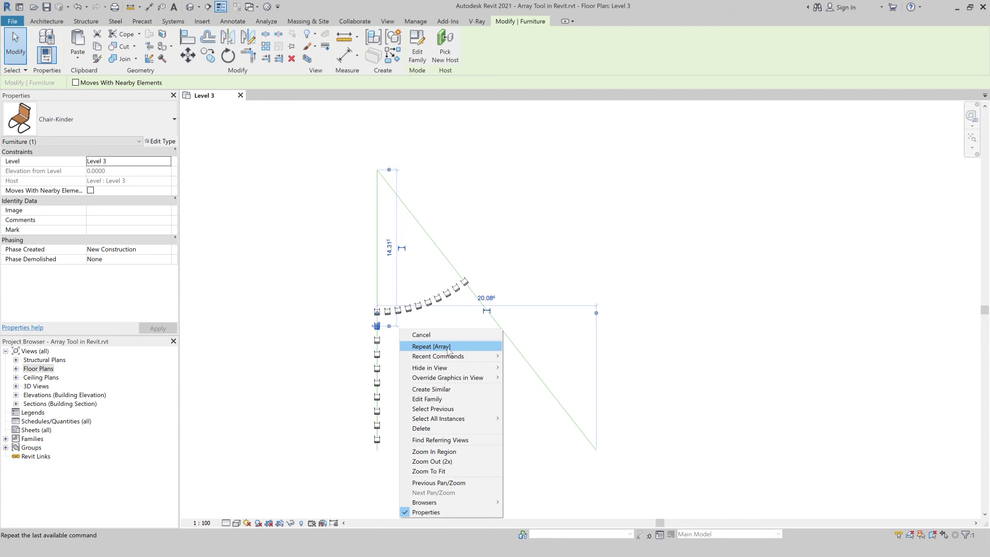
pyautogui.moveTo(438, 356)
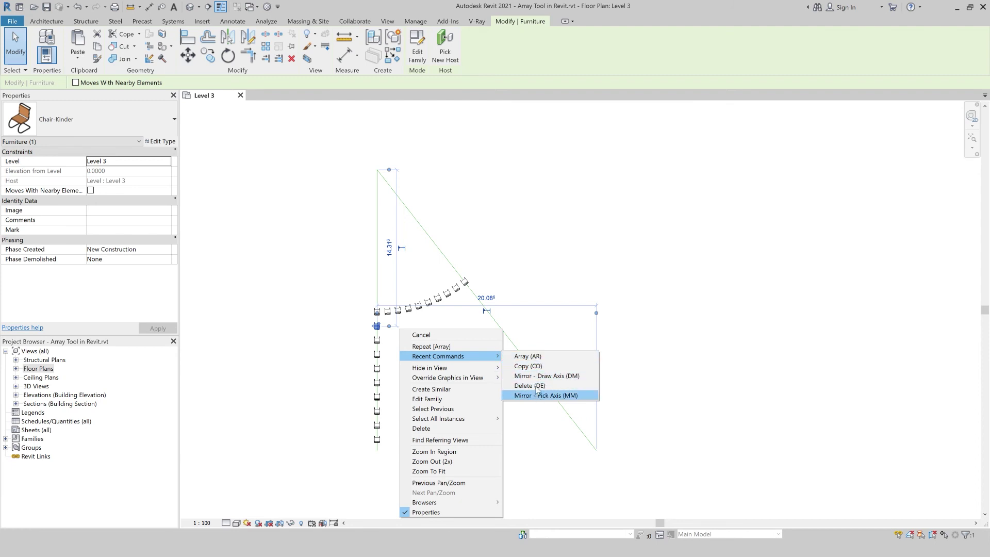
# - Radially array the second column chair around the apex, from the vertical to the diagonal line
pyautogui.click(445, 348)
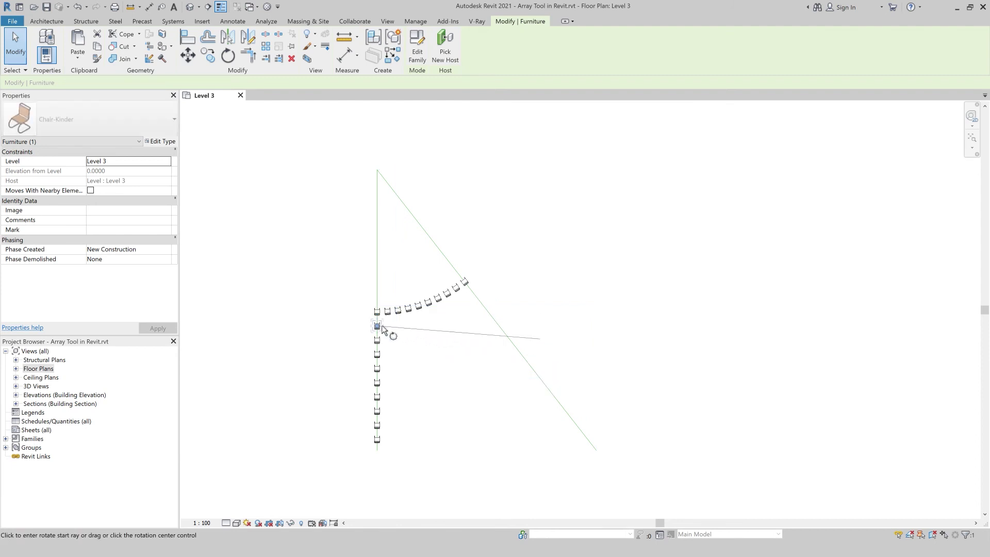
pyautogui.scroll(1, 378, 326)
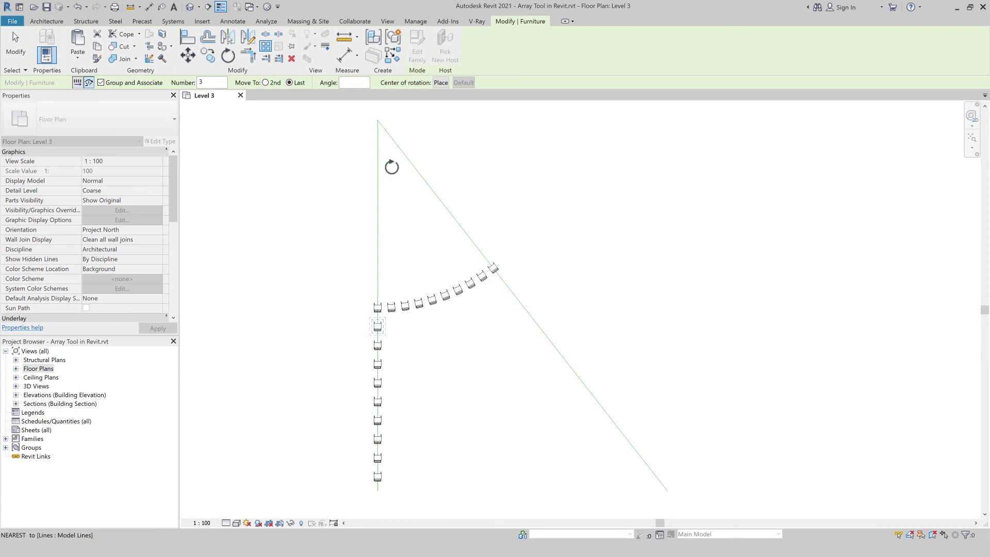
pyautogui.click(377, 120)
pyautogui.click(378, 205)
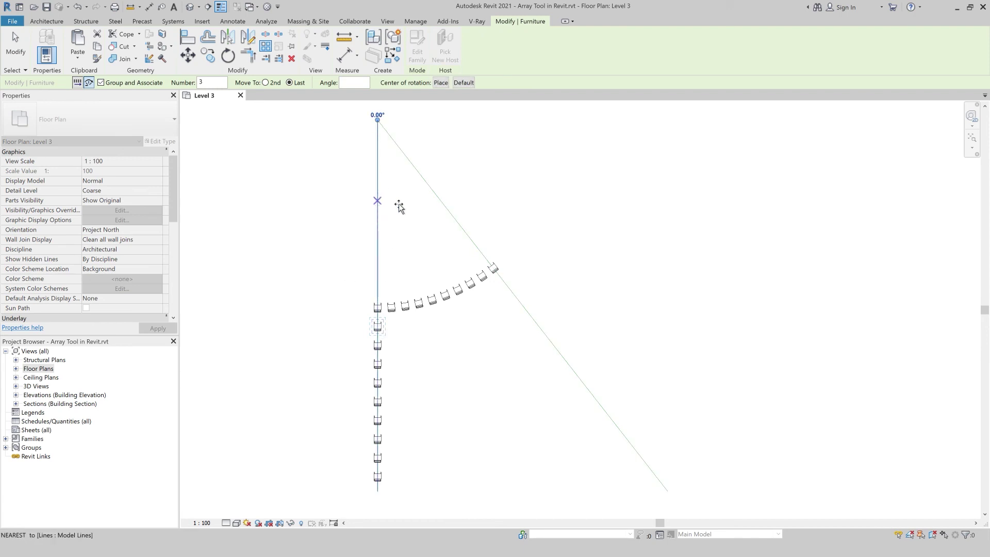
pyautogui.click(435, 194)
pyautogui.write('11')
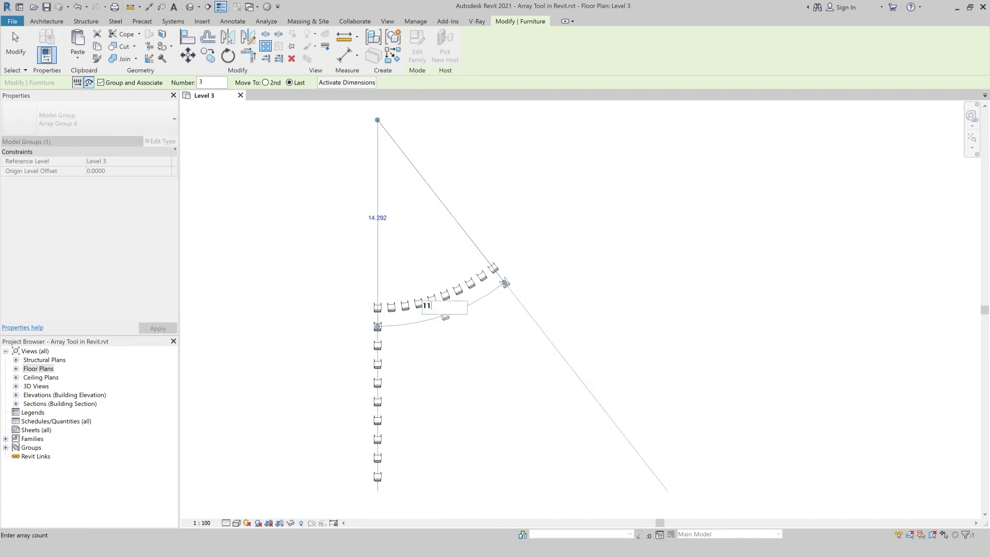
pyautogui.press('Return')
pyautogui.scroll(-2, 327, 316)
pyautogui.scroll(1, 363, 320)
# - Radially array the third column chair around the apex between the lines with 12 copies
pyautogui.click(361, 318)
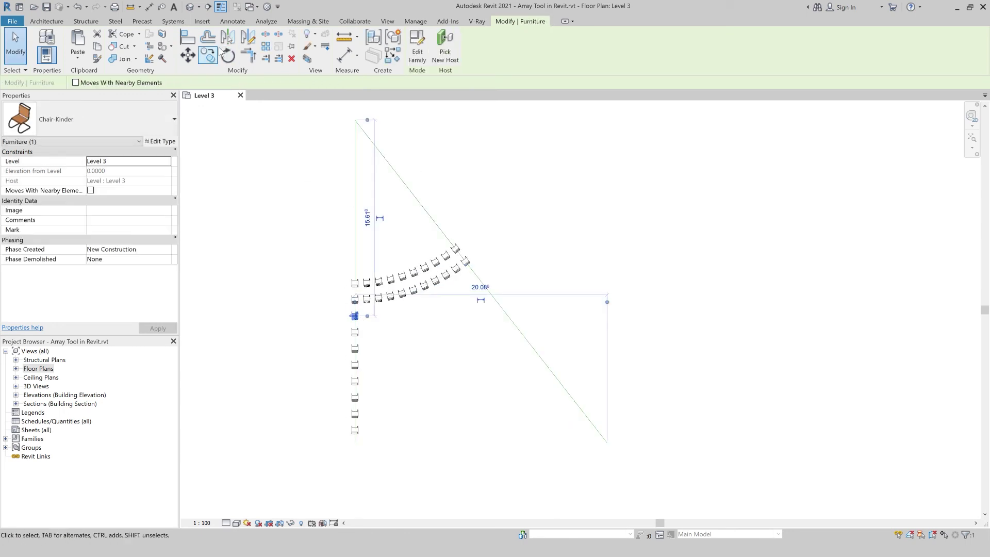
pyautogui.click(270, 45)
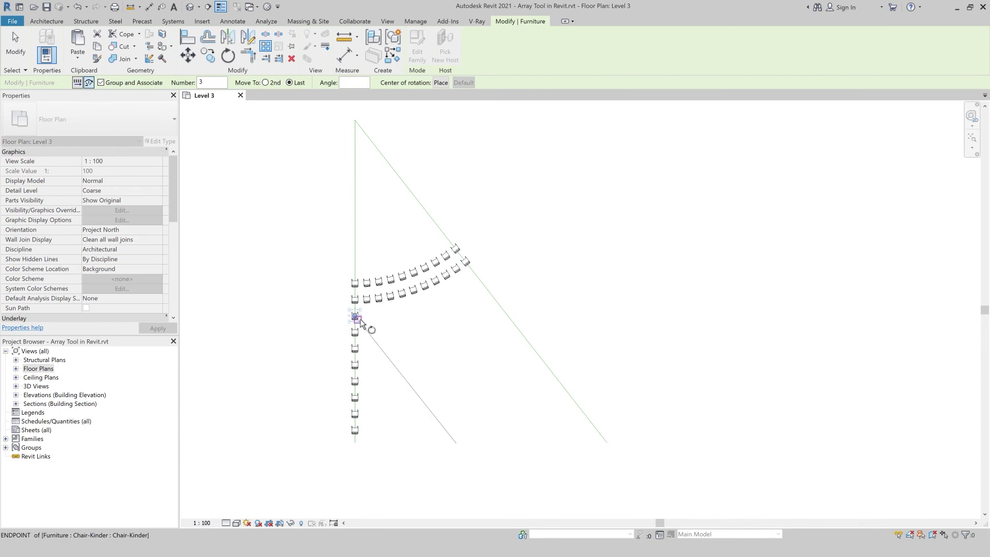
pyautogui.moveTo(355, 316); pyautogui.dragTo(355, 121)
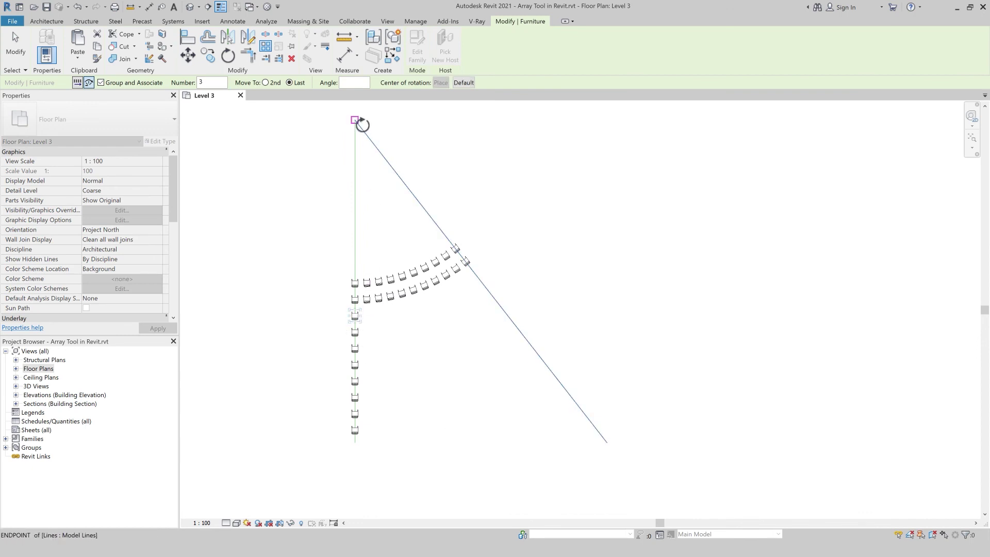
pyautogui.click(355, 155)
pyautogui.click(387, 161)
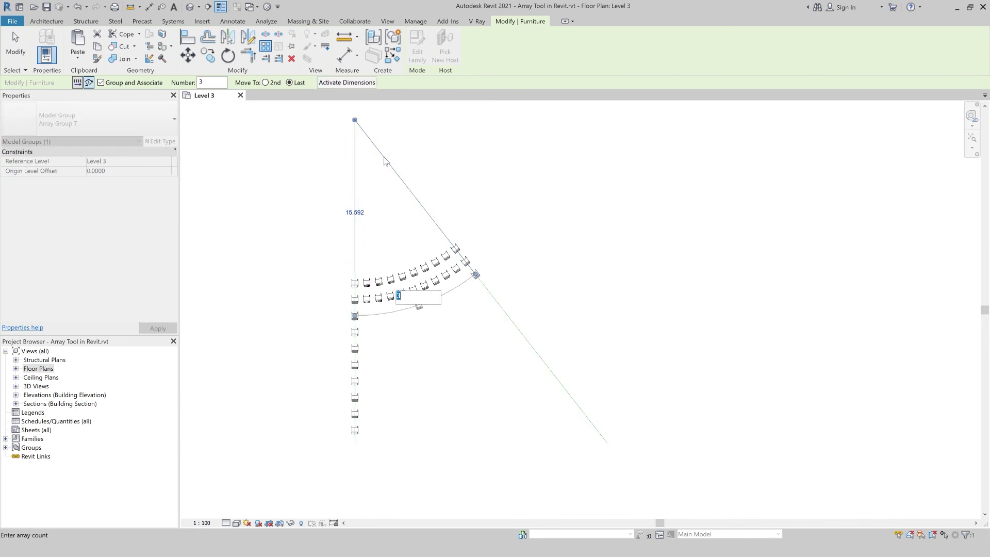
pyautogui.write('12')
pyautogui.press('Return')
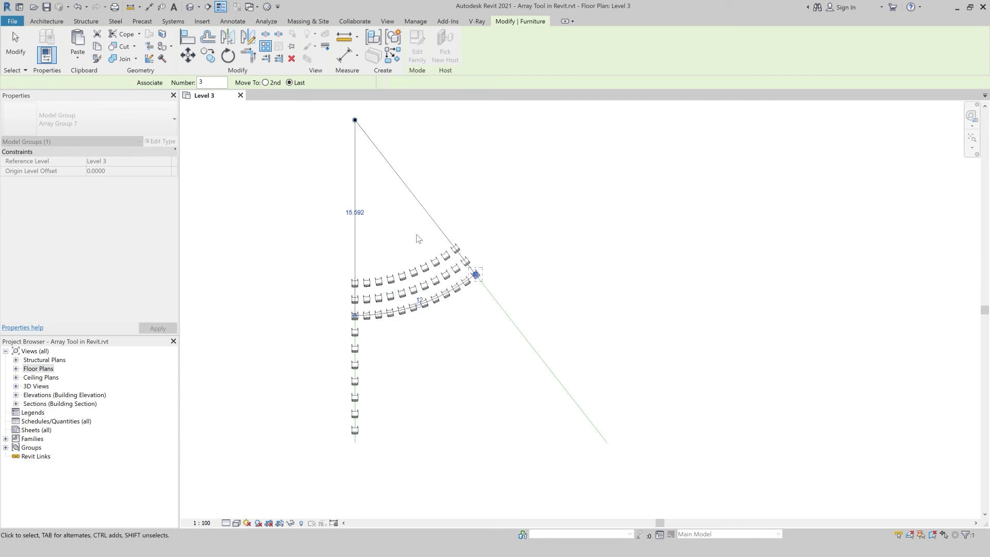
pyautogui.click(418, 239)
pyautogui.moveTo(419, 239); pyautogui.dragTo(481, 221, button='middle')
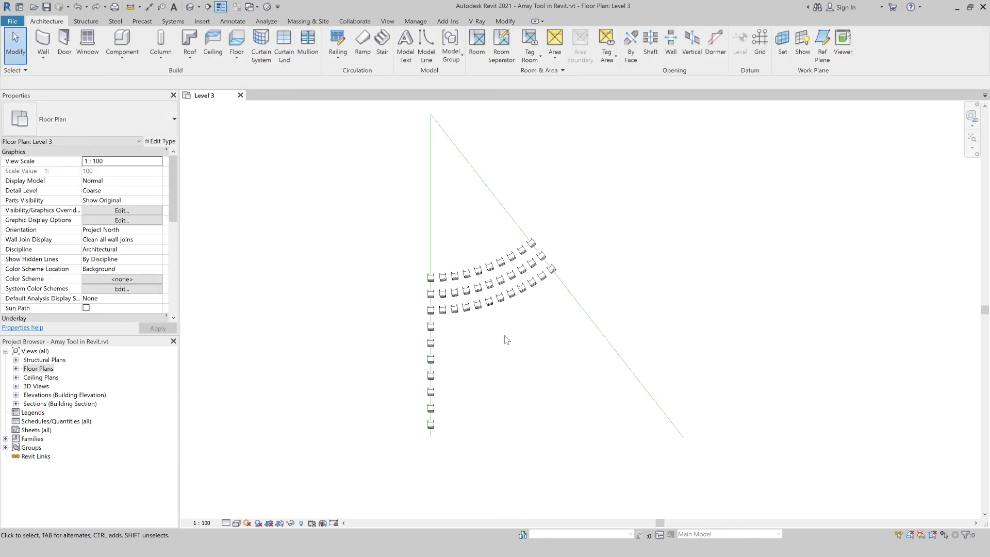
# - Zoom to the four-room office block and select the desk model group in the rightmost room
pyautogui.scroll(1, 435, 224)
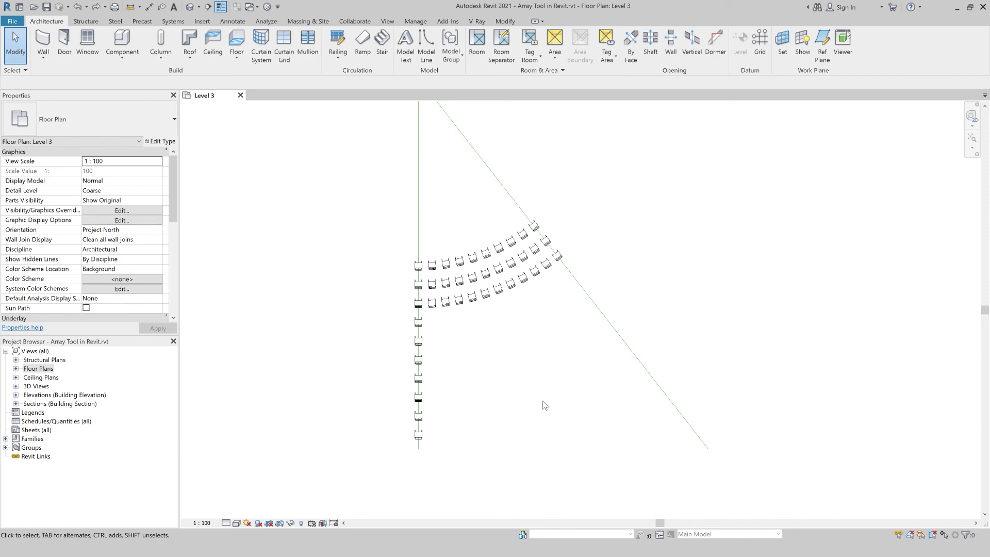
pyautogui.scroll(-1, 544, 406)
pyautogui.scroll(-2, 567, 399)
pyautogui.scroll(-1, 589, 403)
pyautogui.scroll(1, 594, 170)
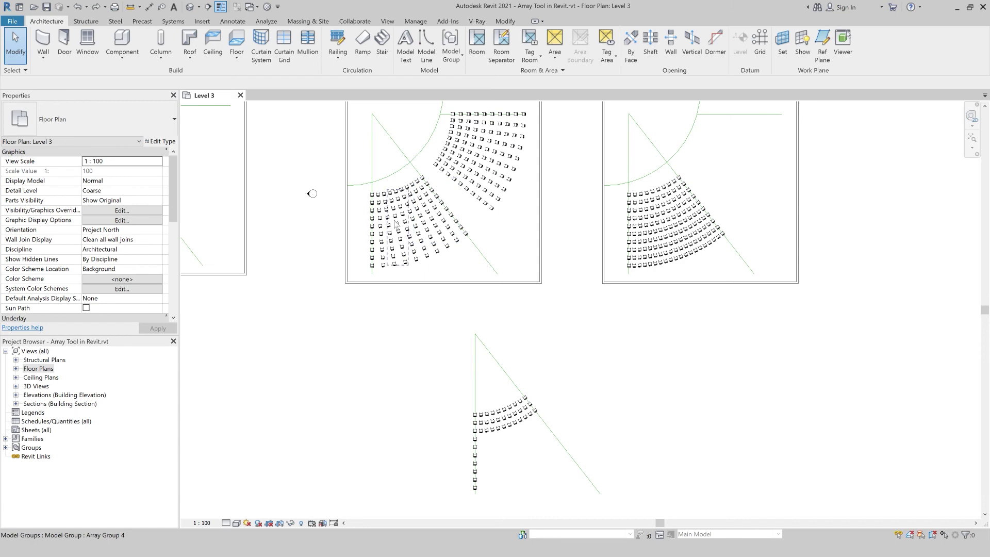
pyautogui.scroll(-1, 553, 361)
pyautogui.scroll(-2, 557, 350)
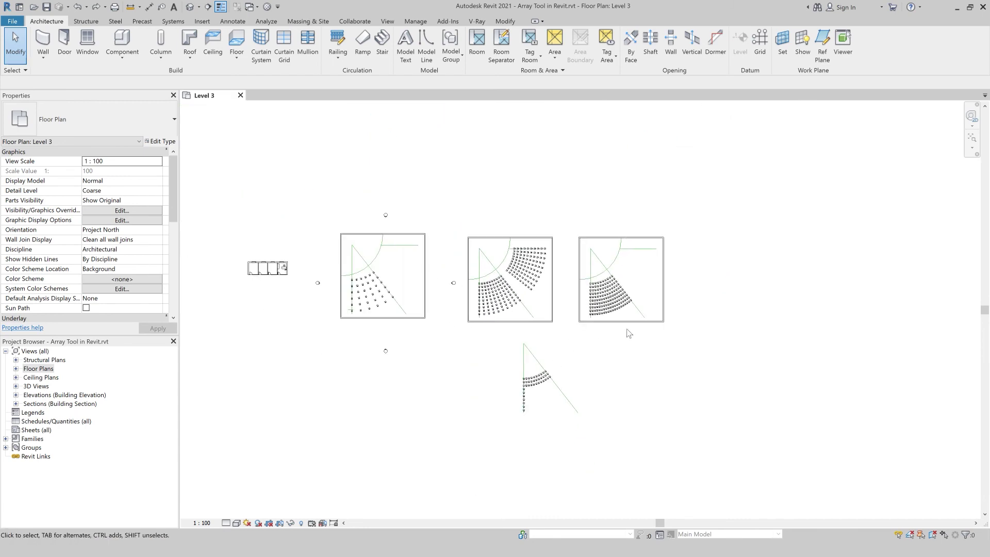
pyautogui.scroll(-1, 642, 333)
pyautogui.scroll(2, 310, 279)
pyautogui.scroll(2, 351, 276)
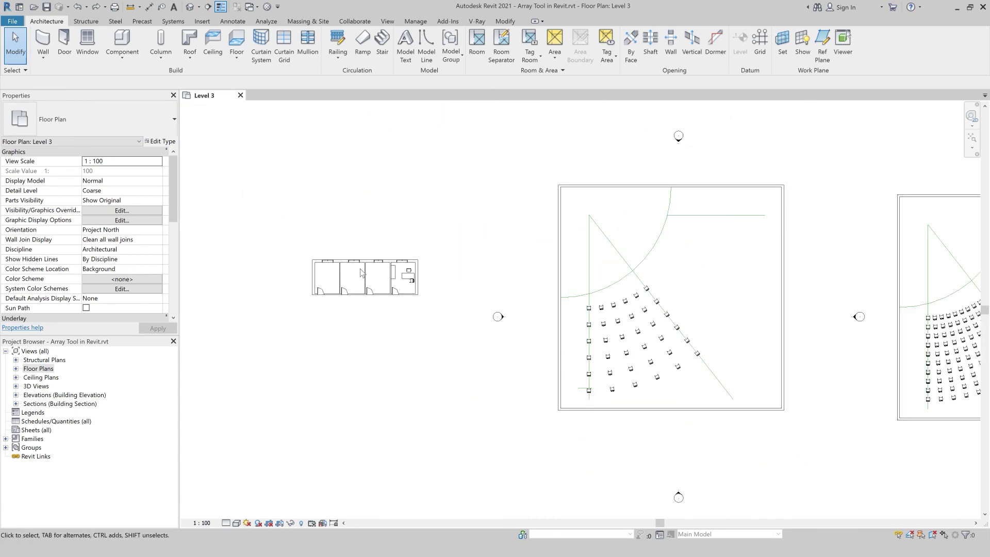
pyautogui.scroll(2, 362, 274)
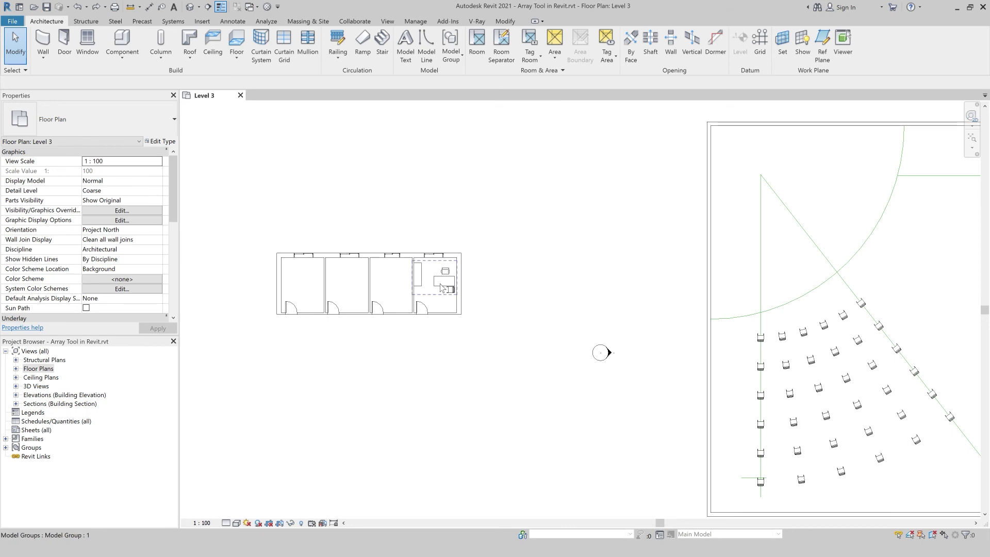
pyautogui.click(427, 287)
pyautogui.scroll(1, 413, 283)
pyautogui.scroll(1, 382, 276)
pyautogui.scroll(1, 373, 272)
pyautogui.moveTo(372, 272); pyautogui.dragTo(394, 274, button='middle')
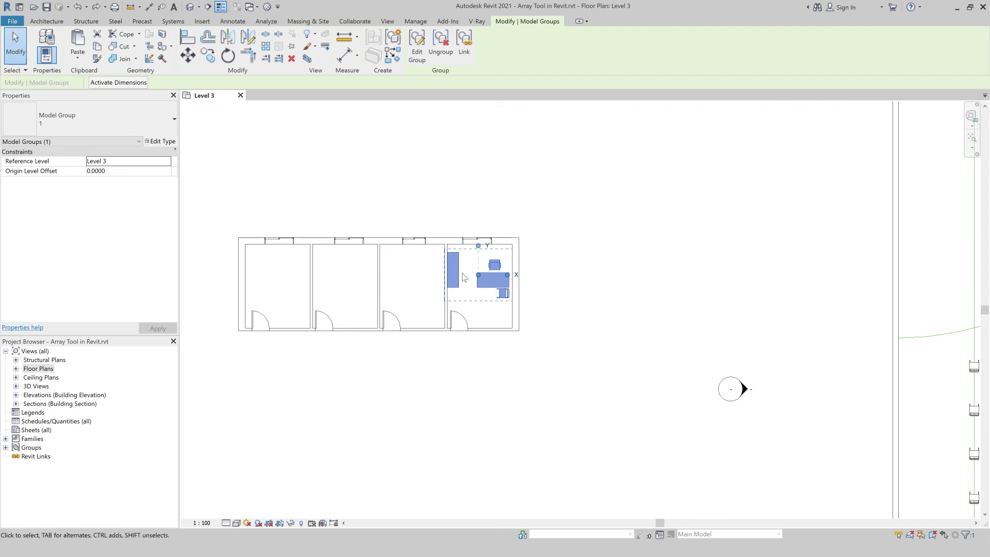
# - Ungroup the rightmost room's desk group and window-select its four furniture pieces
pyautogui.click(441, 46)
pyautogui.click(473, 299)
pyautogui.scroll(1, 472, 299)
pyautogui.moveTo(507, 317); pyautogui.dragTo(444, 247)
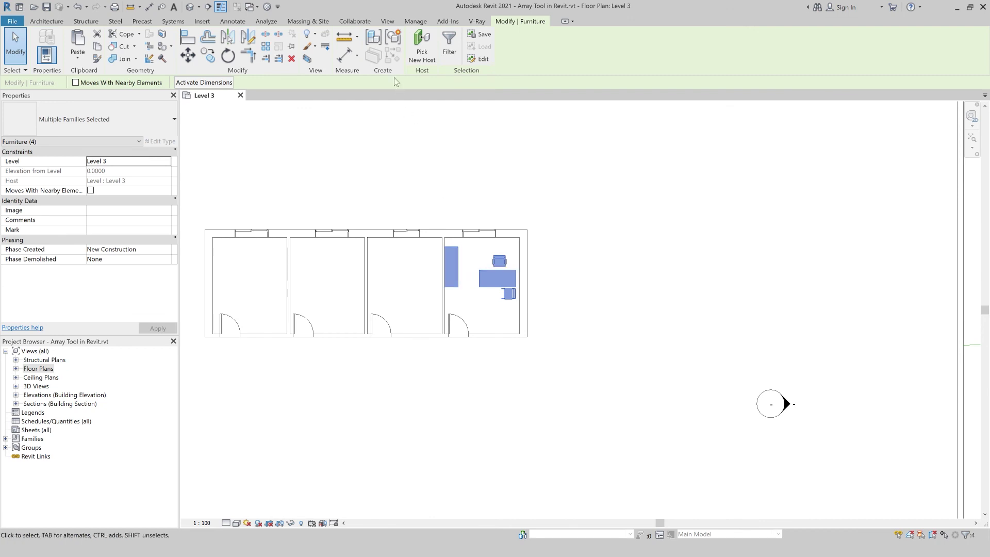
# - Group the four furniture pieces as model group '2', since name '1' was already taken
pyautogui.click(393, 37)
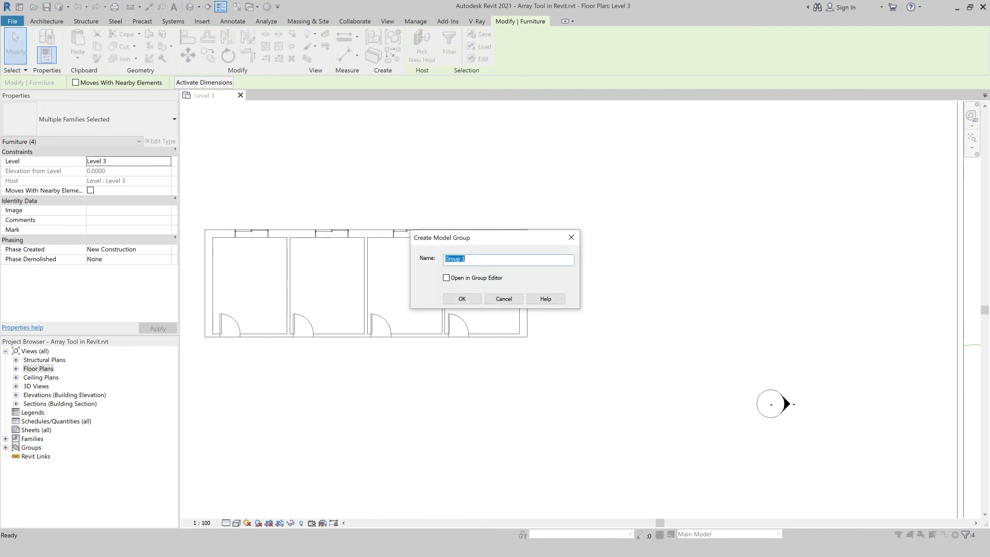
pyautogui.write('1')
pyautogui.click(463, 300)
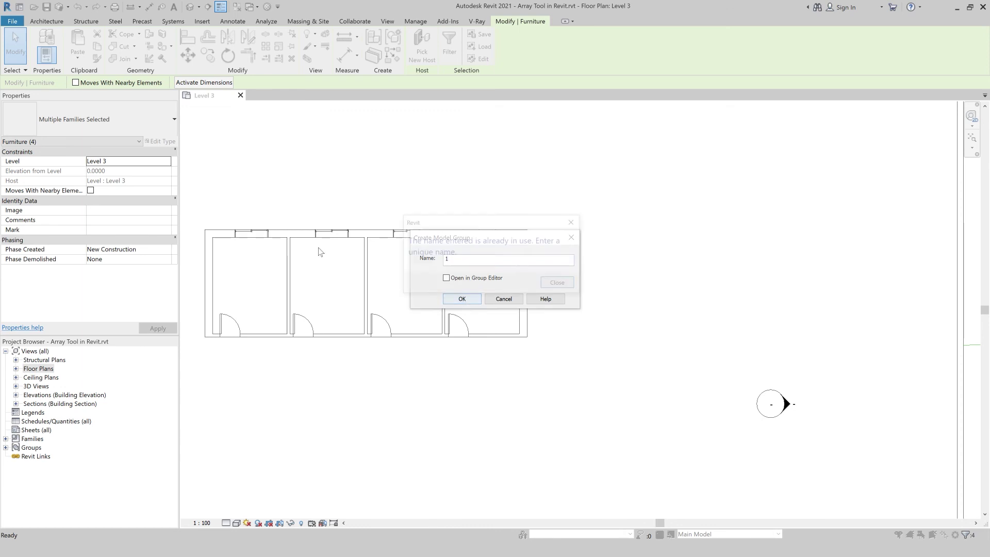
pyautogui.click(559, 284)
pyautogui.write('2')
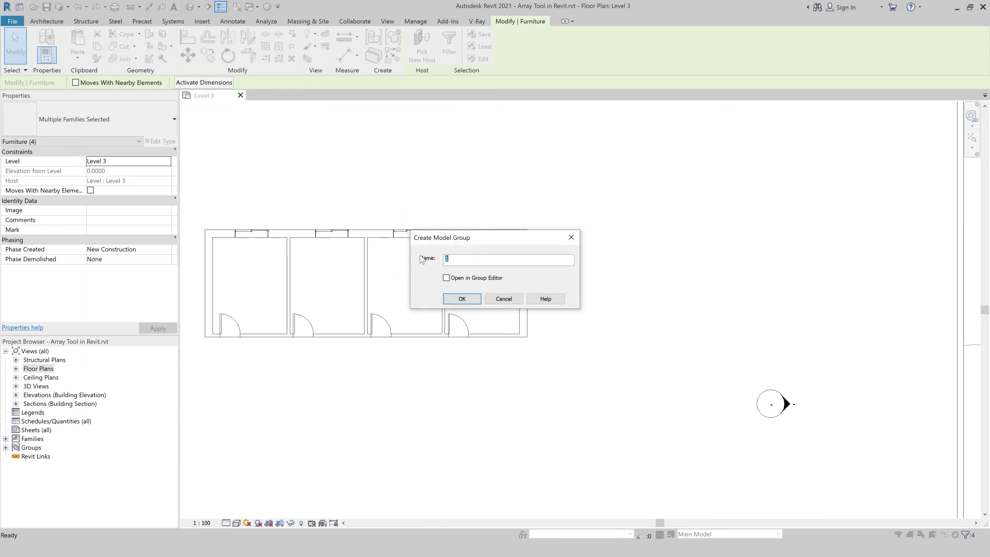
pyautogui.click(462, 299)
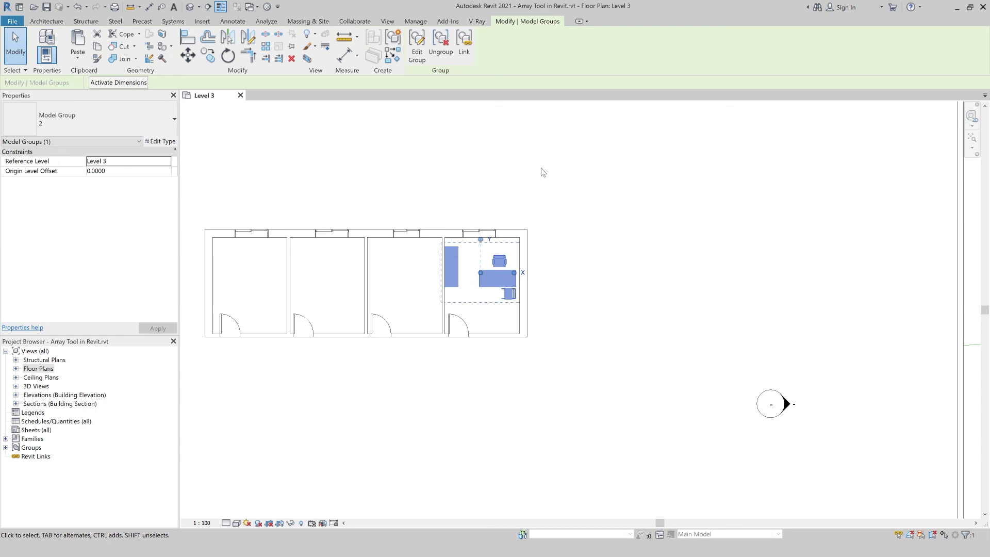
pyautogui.press('a')
pyautogui.press('r')
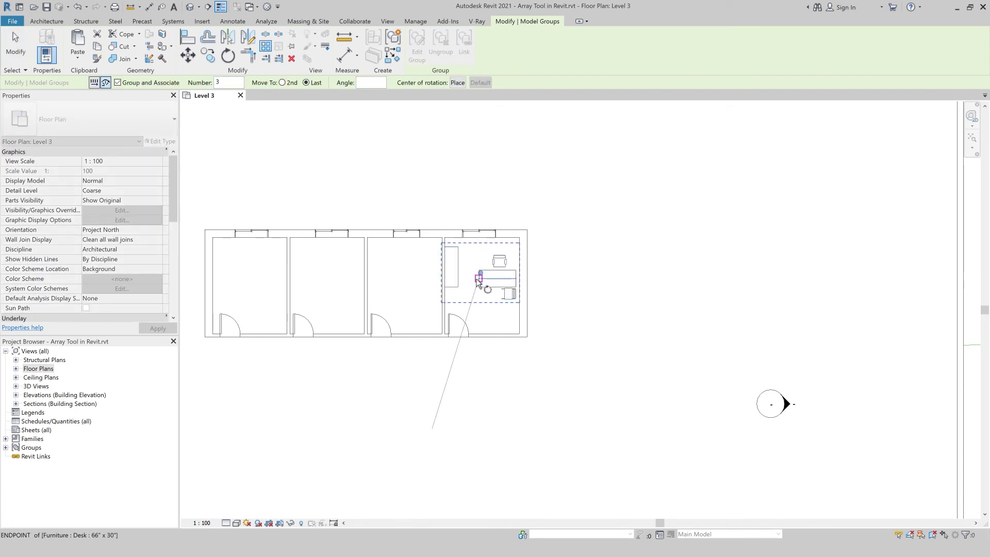
pyautogui.click(94, 83)
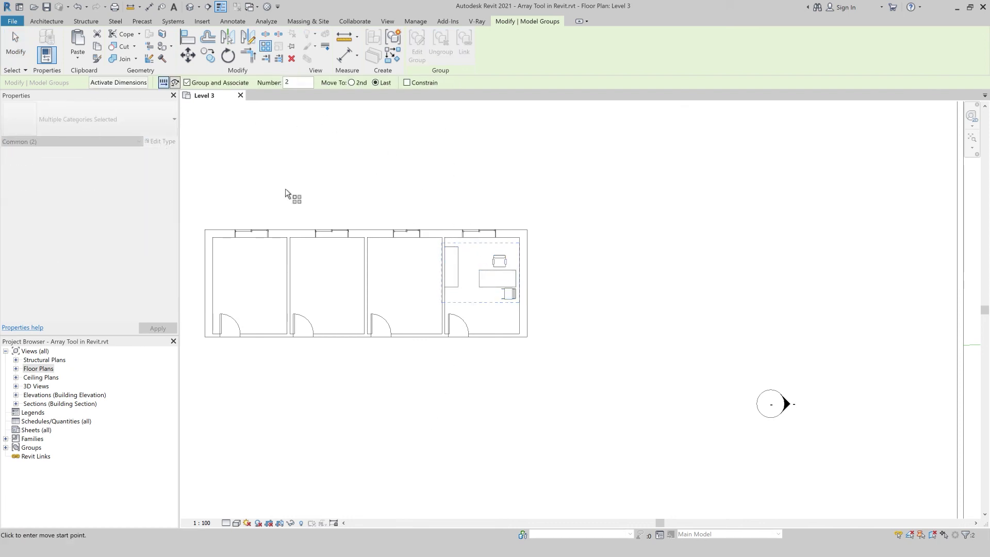
pyautogui.click(288, 257)
pyautogui.click(519, 237)
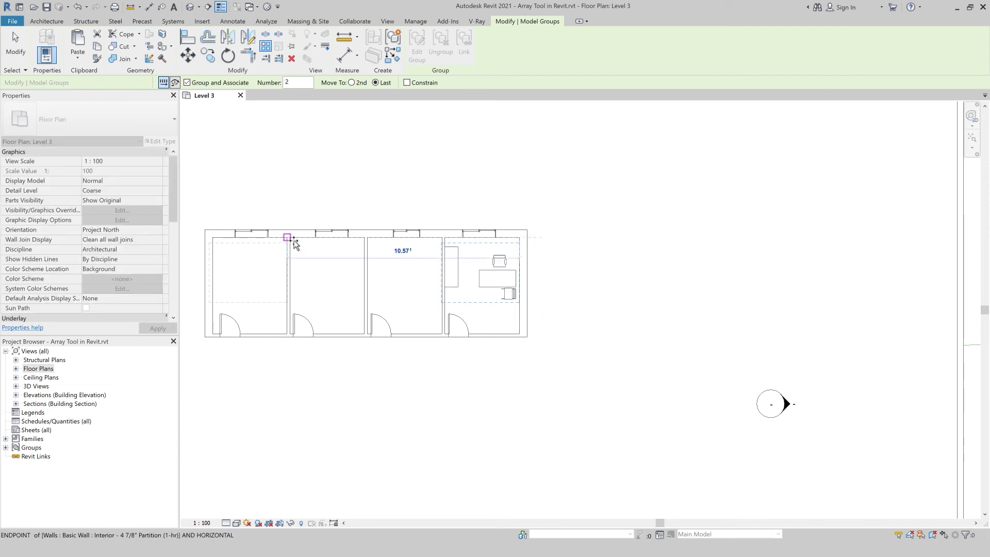
pyautogui.click(287, 238)
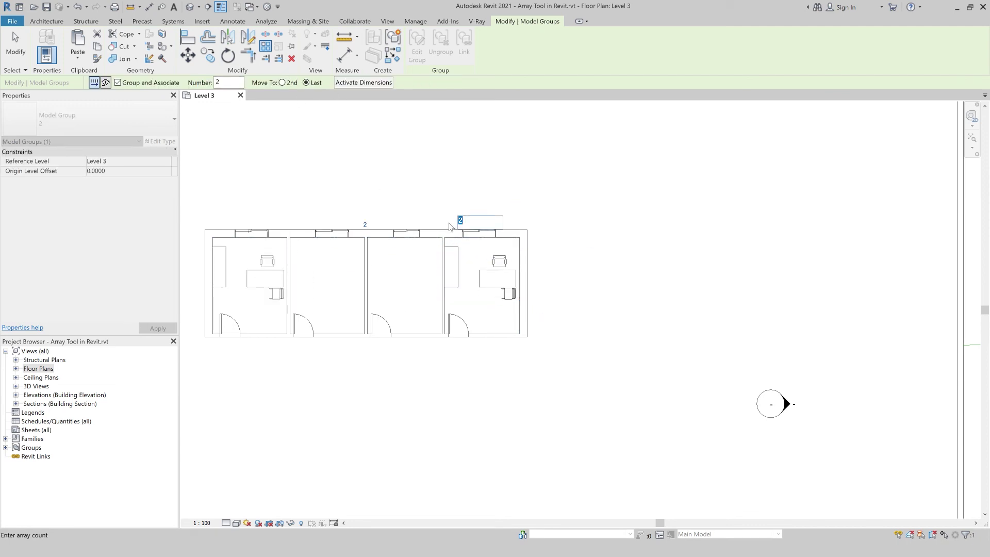
pyautogui.write('4')
pyautogui.press('Return')
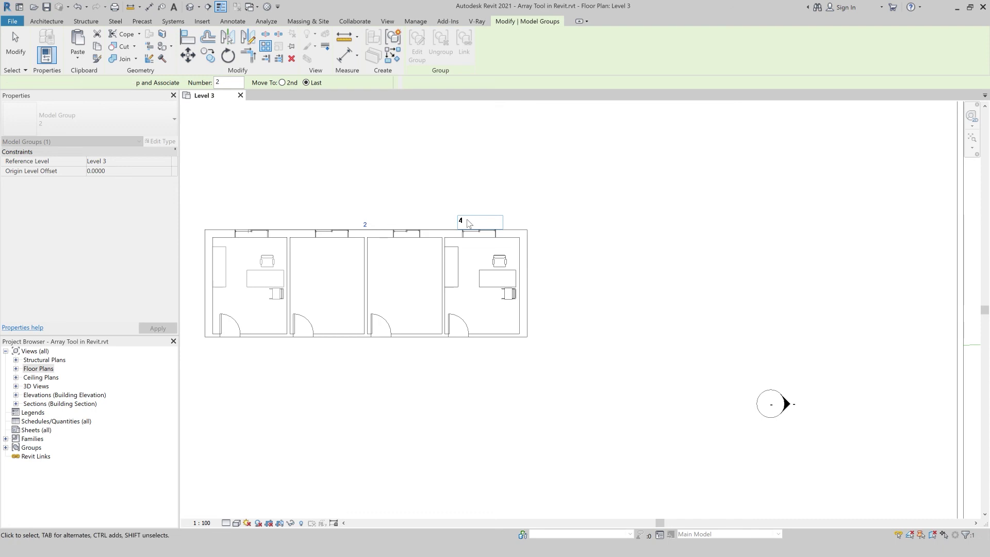
pyautogui.hotkey('ctrl', 'z')
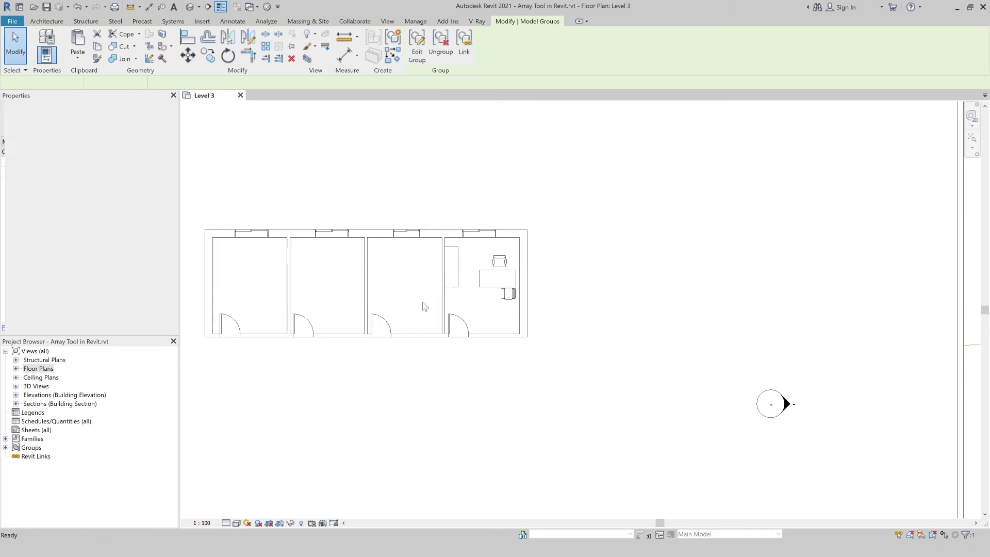
pyautogui.click(511, 281)
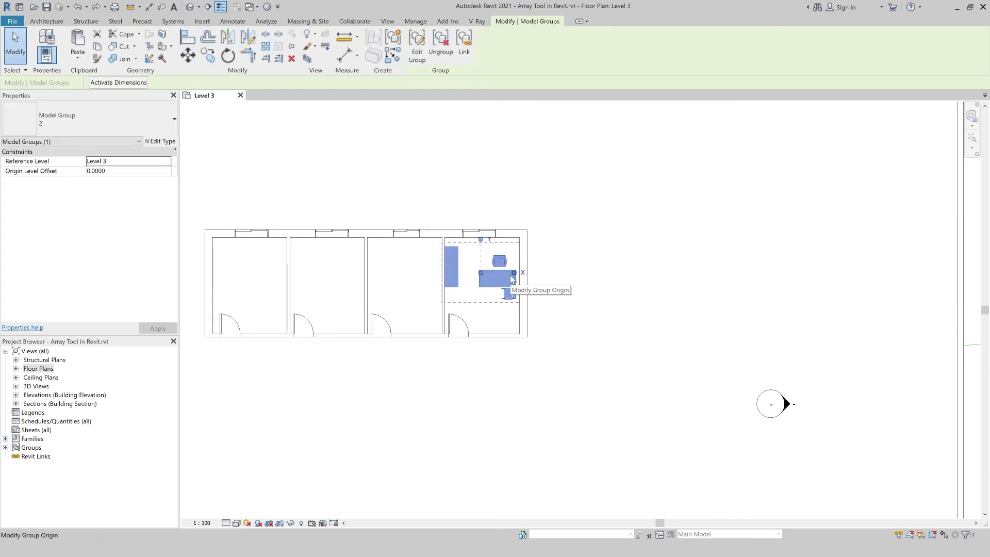
# - Linearly array the desk group one room-width to the left, count 4, filling all four rooms
pyautogui.press('a')
pyautogui.press('r')
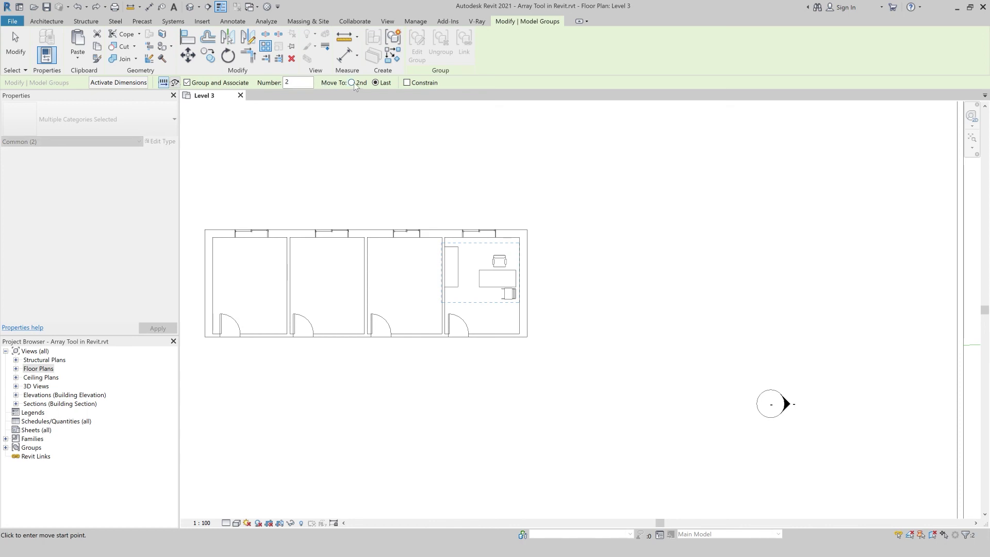
pyautogui.click(520, 239)
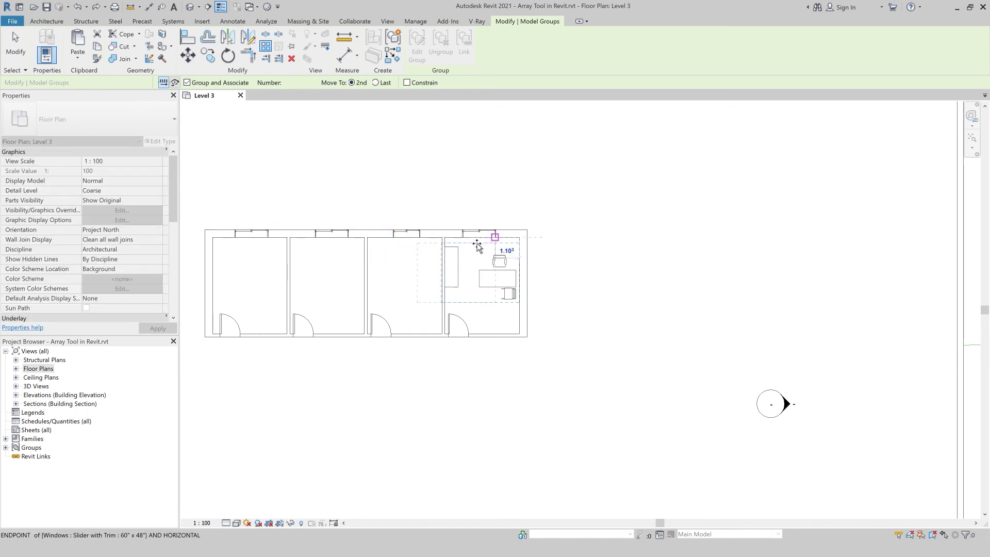
pyautogui.click(442, 238)
pyautogui.scroll(2, 444, 245)
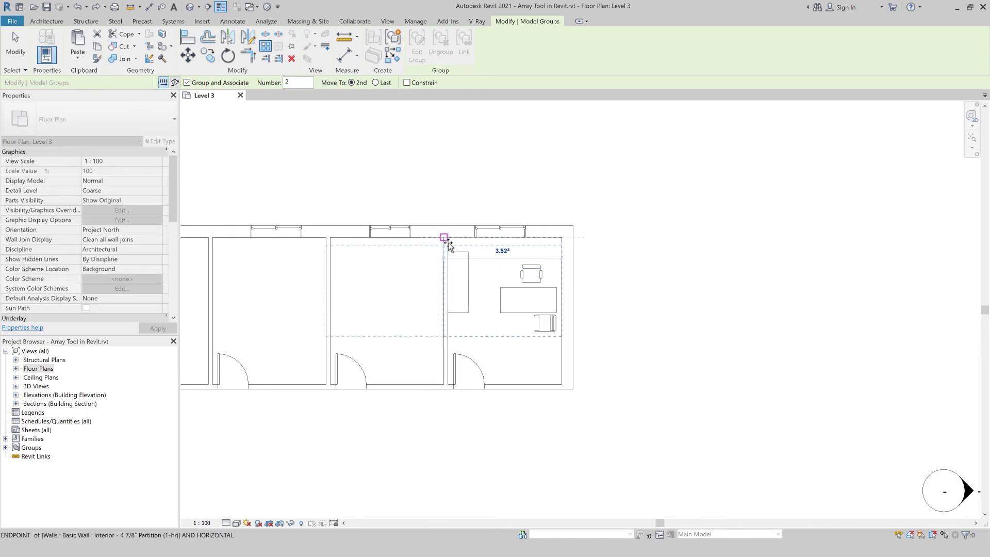
pyautogui.write('4')
pyautogui.scroll(-1, 516, 209)
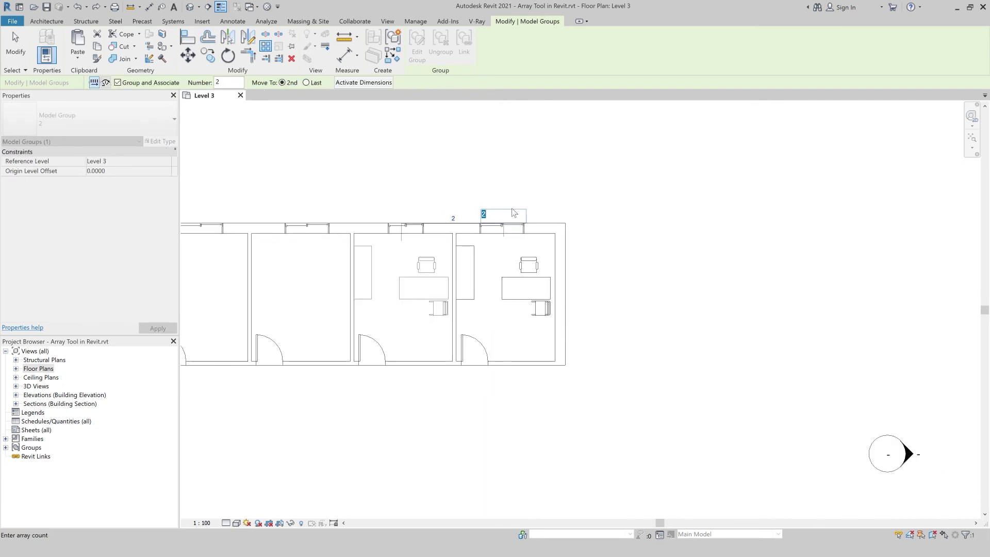
pyautogui.press('Return')
pyautogui.scroll(-2, 513, 201)
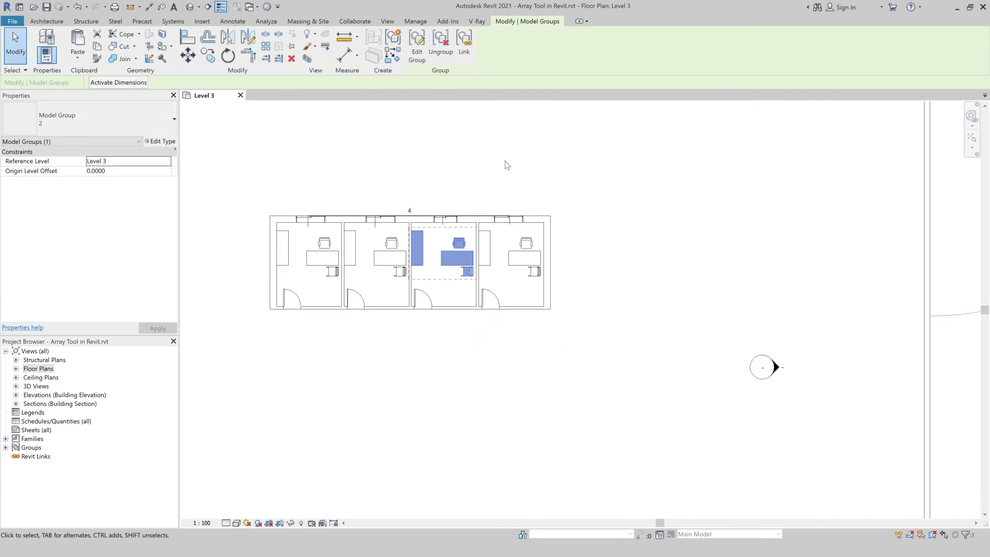
pyautogui.click(499, 163)
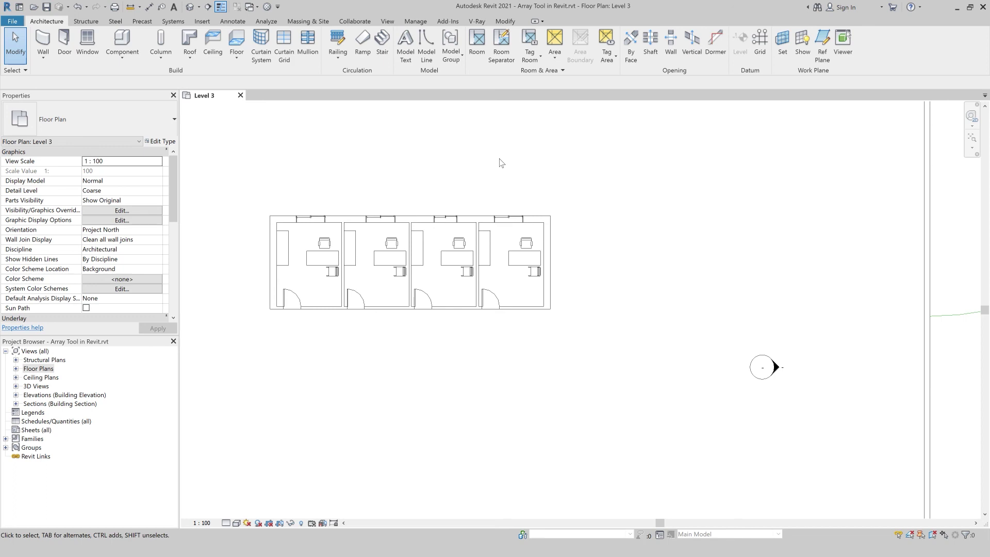